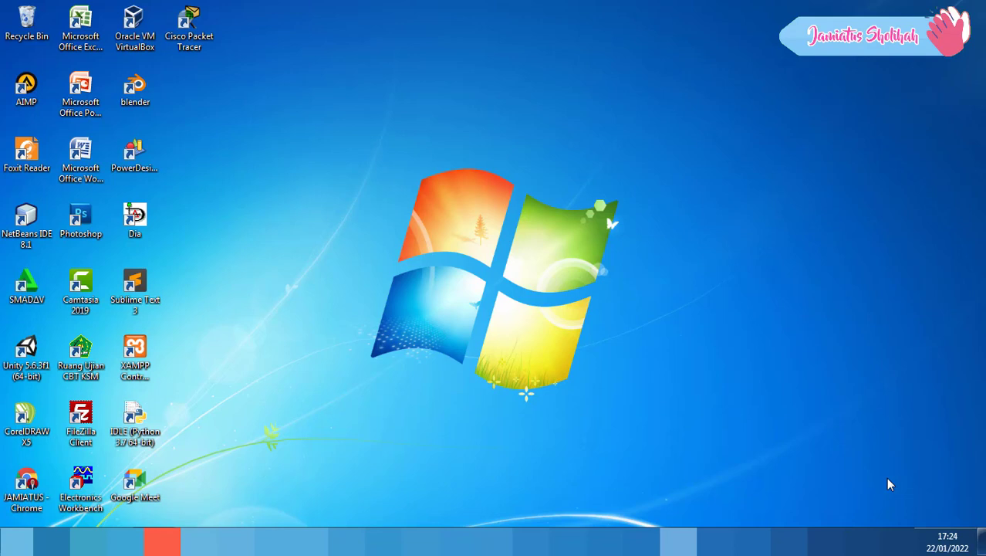
Step: Open Cisco Packet Tracer and place two Router-PT routers side by side in the upper workspace
double_click(189, 27)
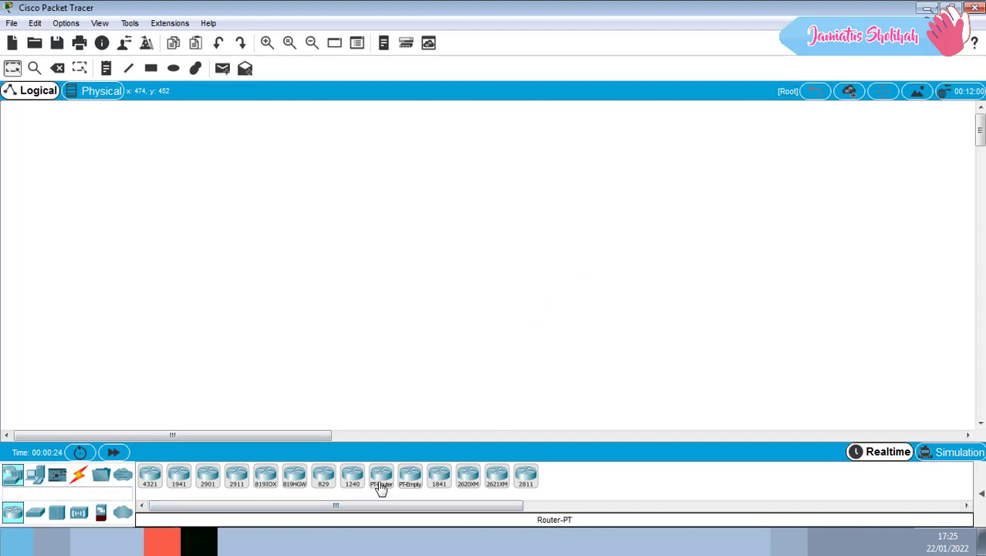
drag(380, 477, 316, 191)
click(316, 191)
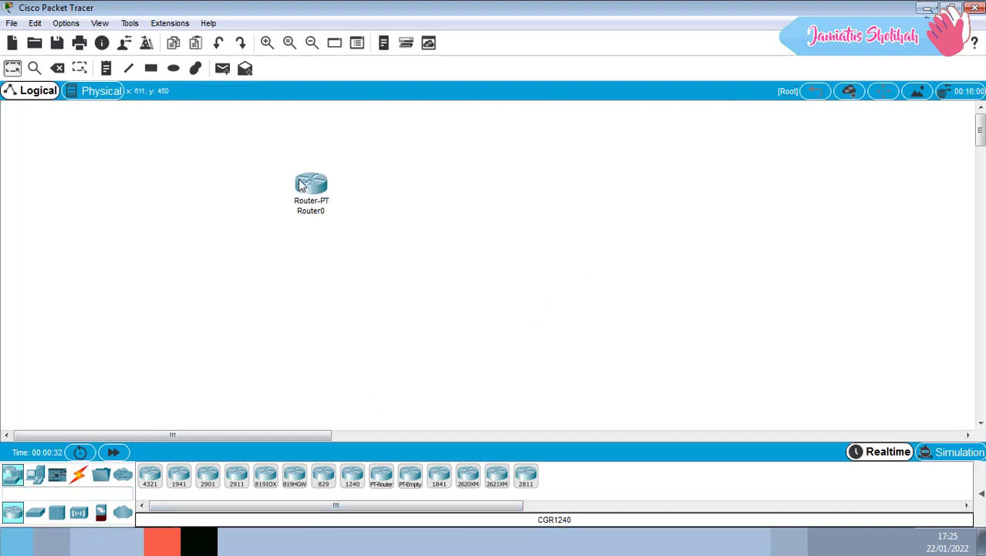
click(380, 477)
click(494, 193)
Step: Place a 2960-24TT switch below and outward of each router, and shift Router1 slightly closer to Router0
drag(35, 512, 248, 283)
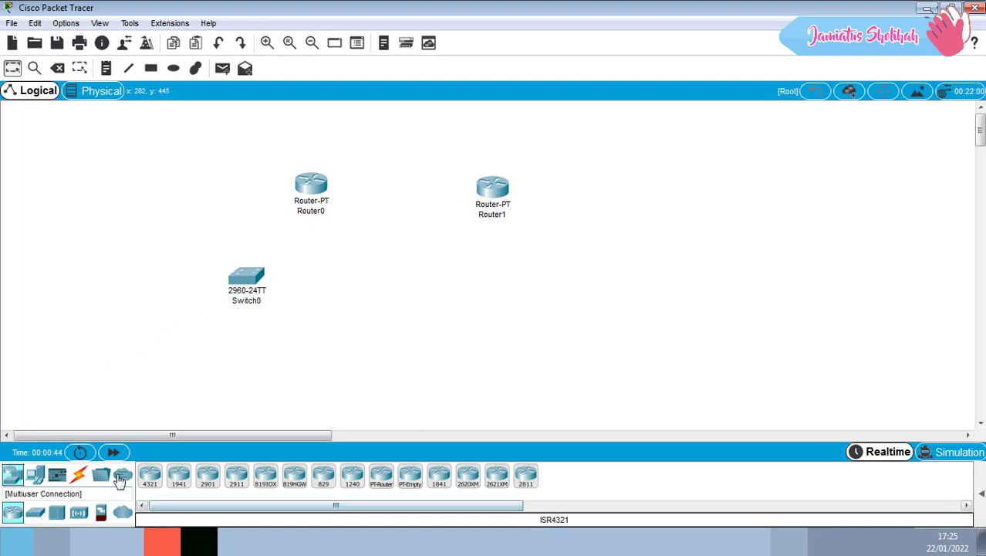
drag(35, 513, 553, 283)
drag(495, 201, 477, 188)
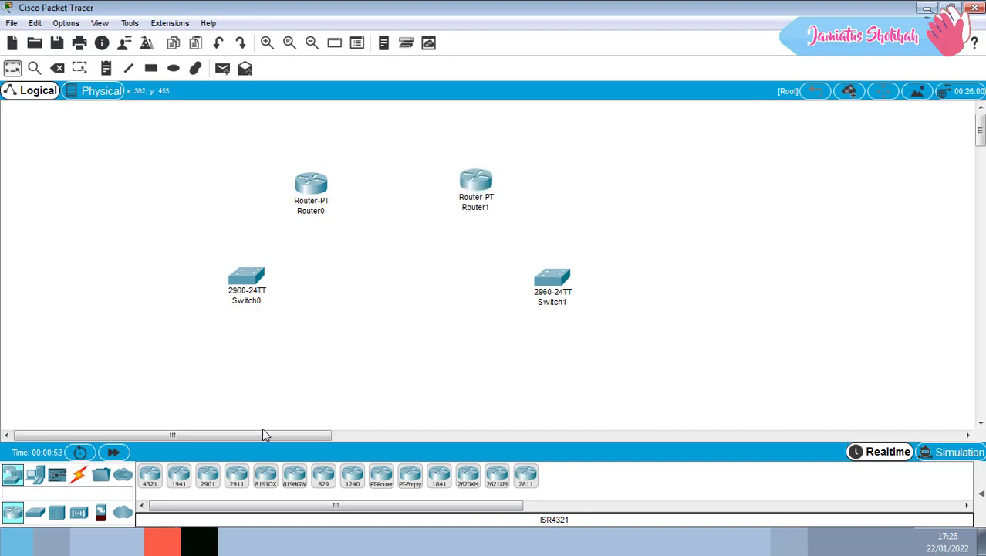
Step: Add PC0 and PC1 below Switch0, and spread the layout by moving Switch0 and PC0 outward
click(34, 474)
click(149, 476)
click(237, 382)
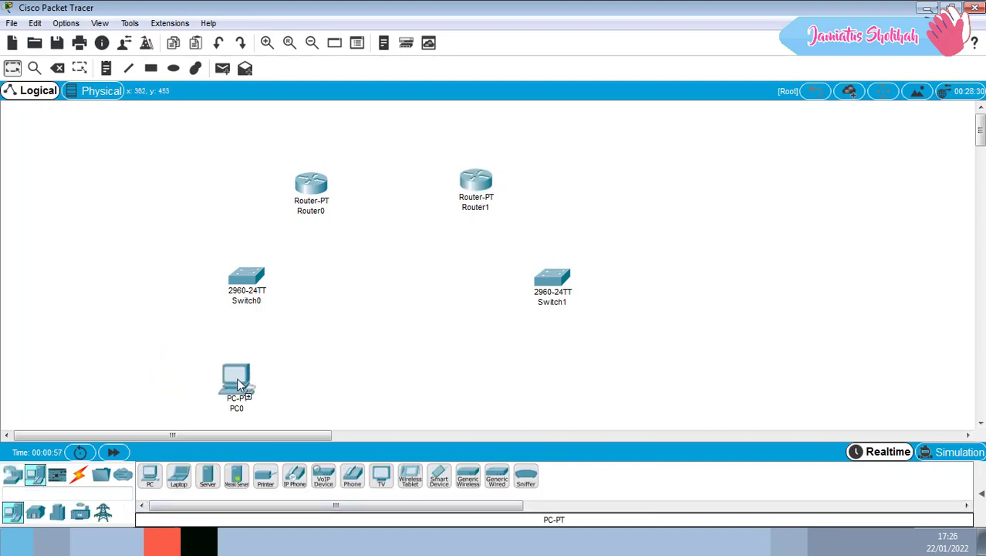
click(150, 476)
click(326, 378)
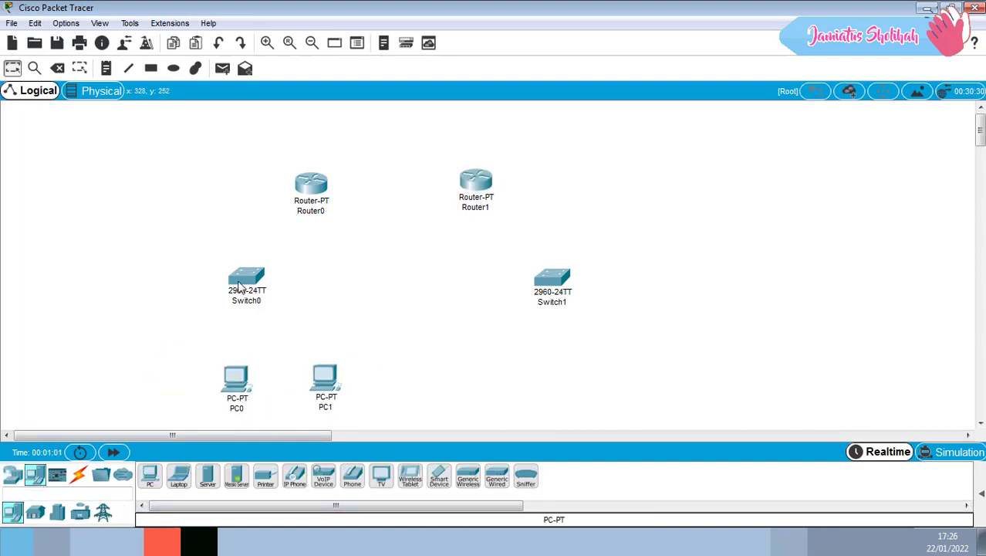
drag(247, 278, 190, 275)
drag(237, 378, 189, 377)
Step: Add PC2 and PC3 below Switch1 and align them in a row with the other PCs
click(150, 477)
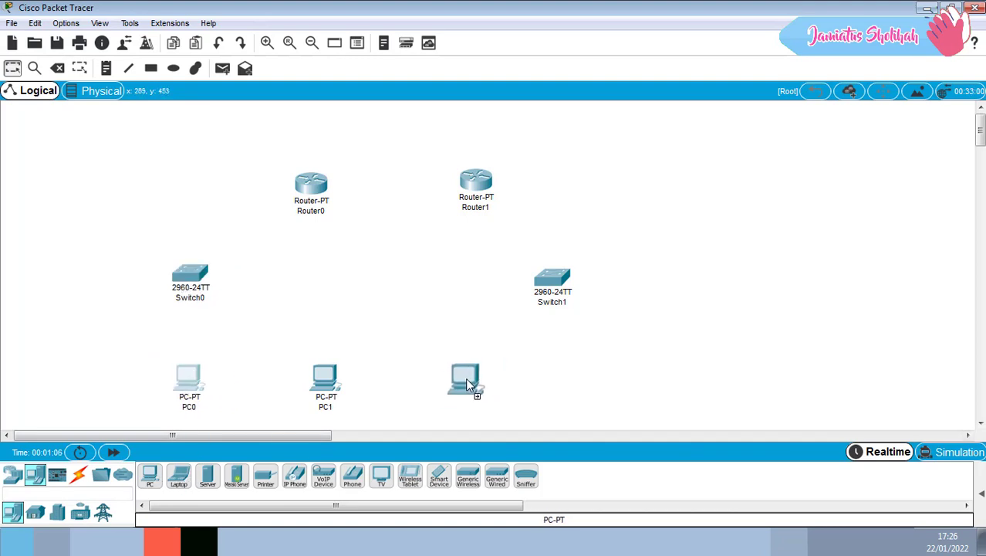
click(152, 476)
click(635, 378)
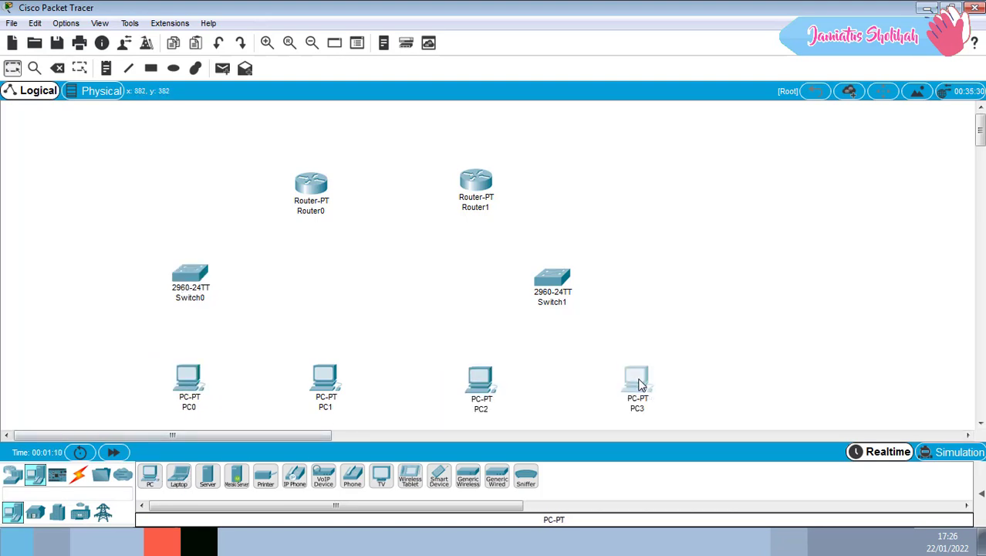
drag(502, 383, 500, 378)
Step: Connect Router0 FastEthernet0/0 to Router1 FastEthernet0/0 with a Copper Cross-Over cable
click(78, 474)
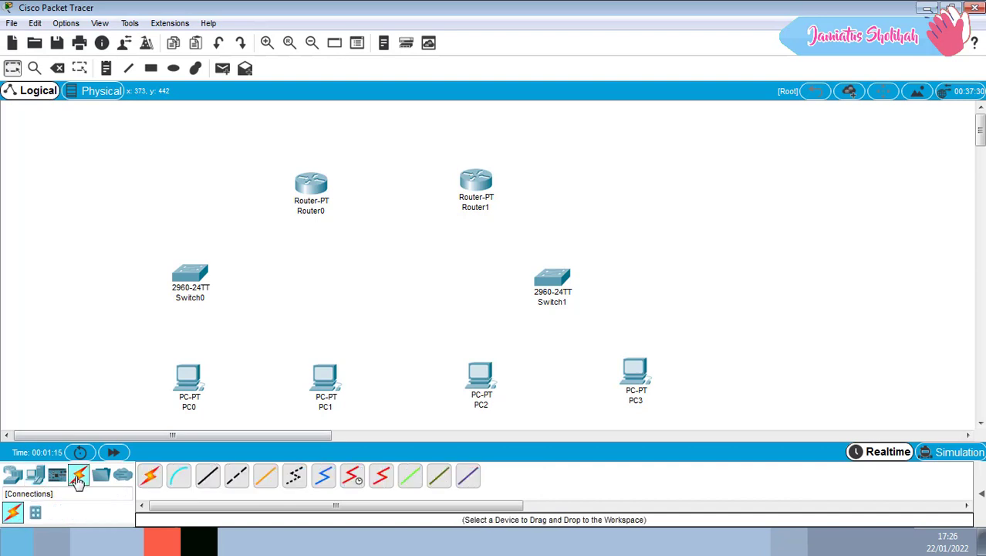
click(237, 476)
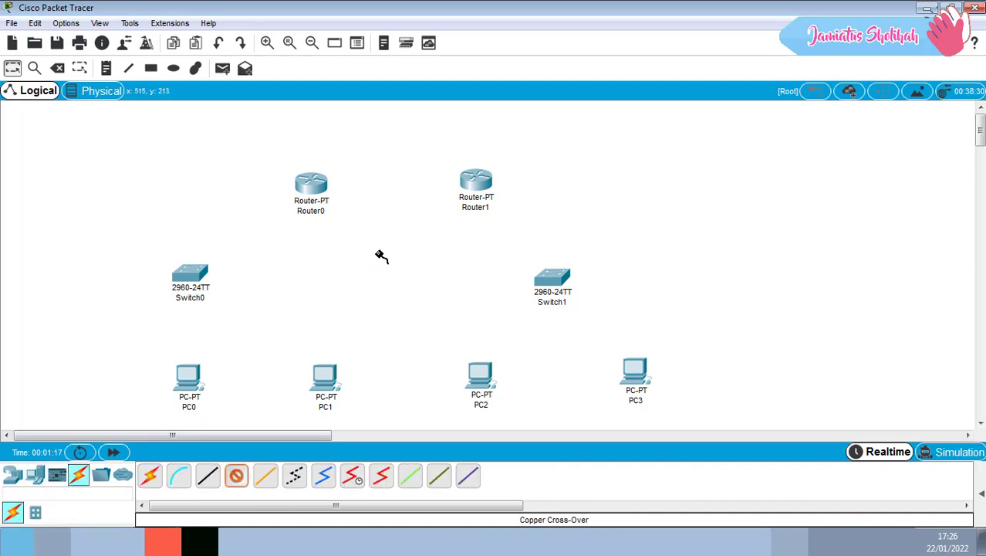
click(305, 189)
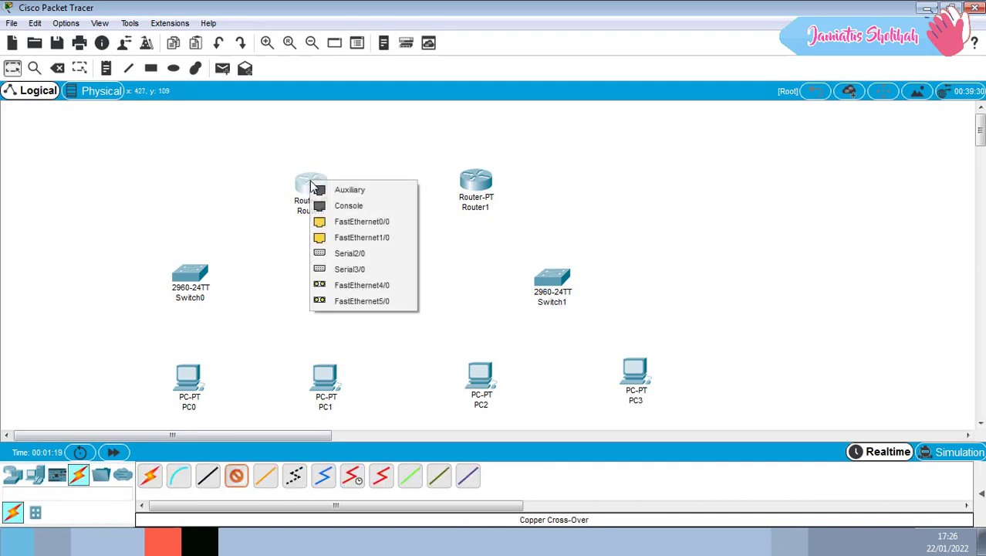
click(373, 223)
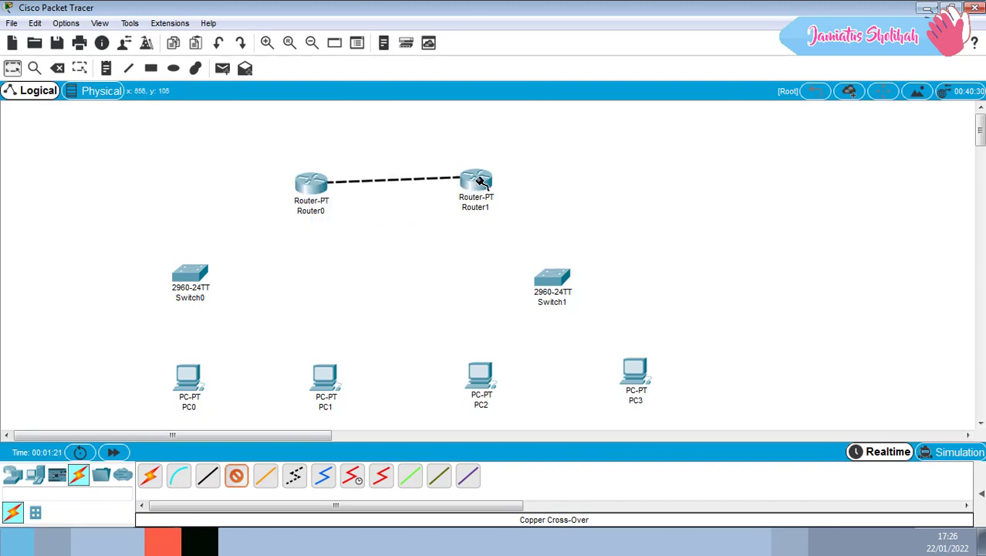
click(481, 185)
click(509, 229)
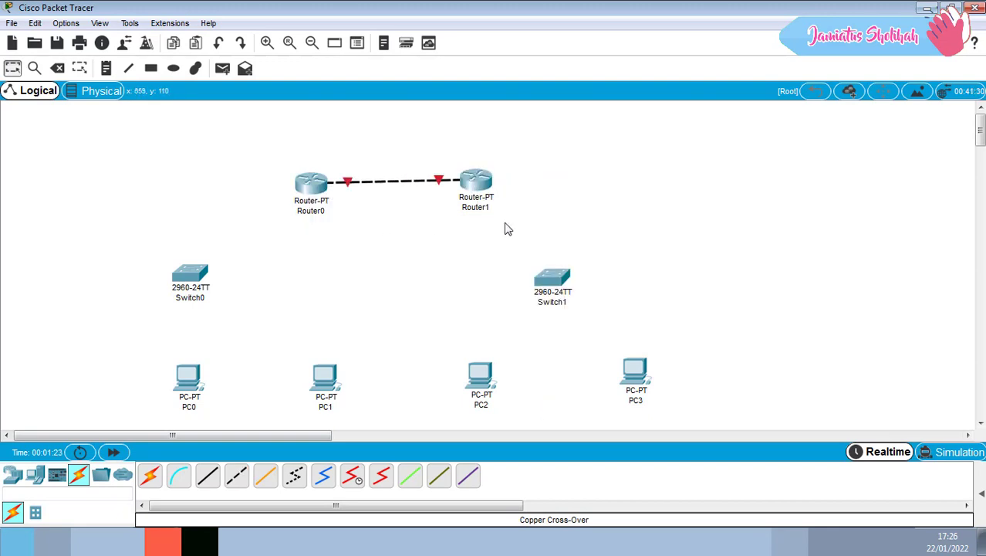
Step: Move Switch1 outward above PC3, and connect Router0 FastEthernet1/0 to Switch0 FastEthernet0/1 with a Copper Straight-Through cable
drag(548, 272, 626, 261)
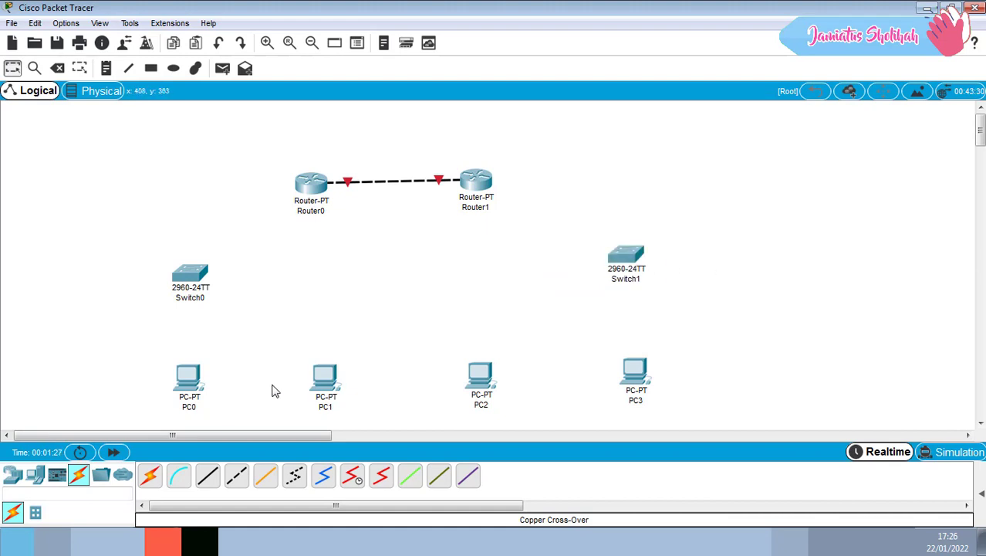
click(219, 479)
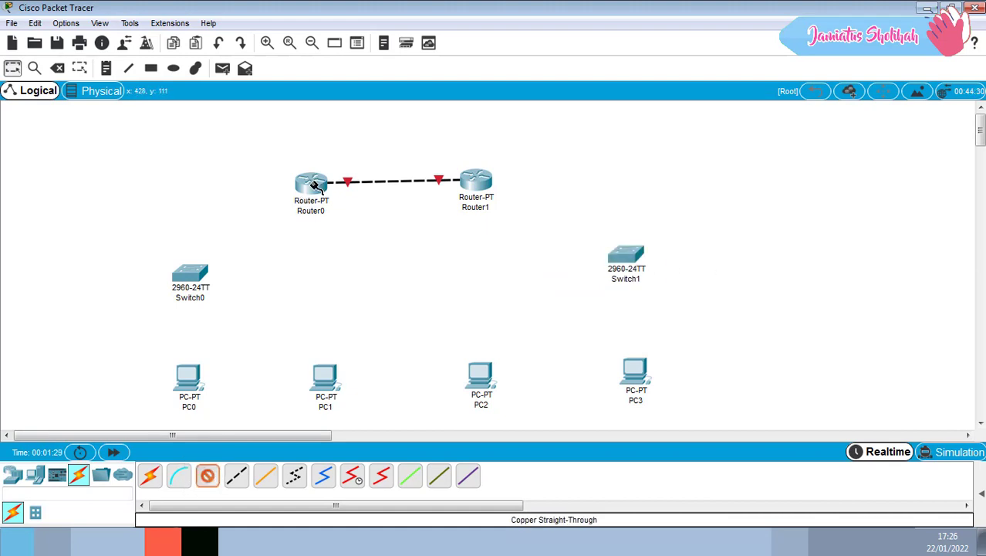
click(311, 184)
click(361, 223)
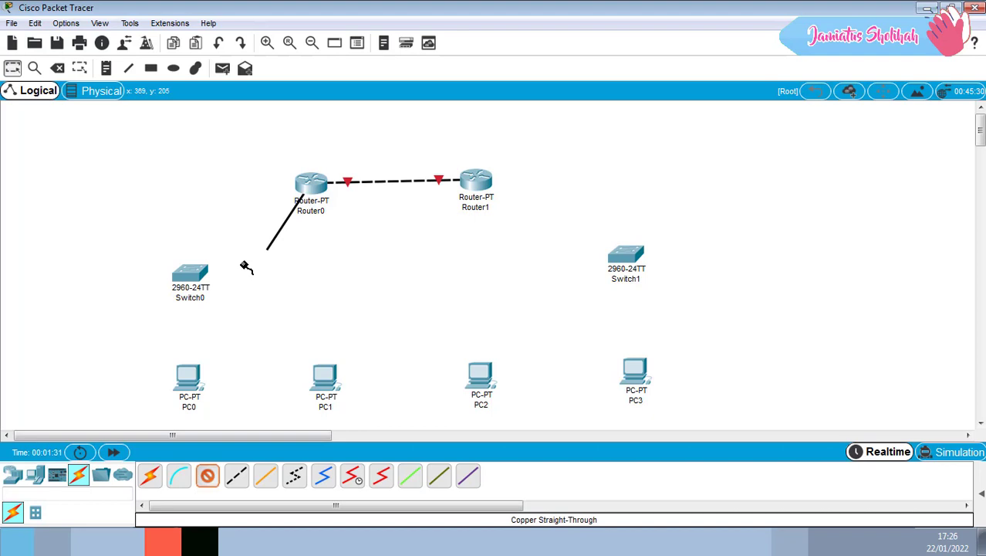
click(190, 275)
click(265, 29)
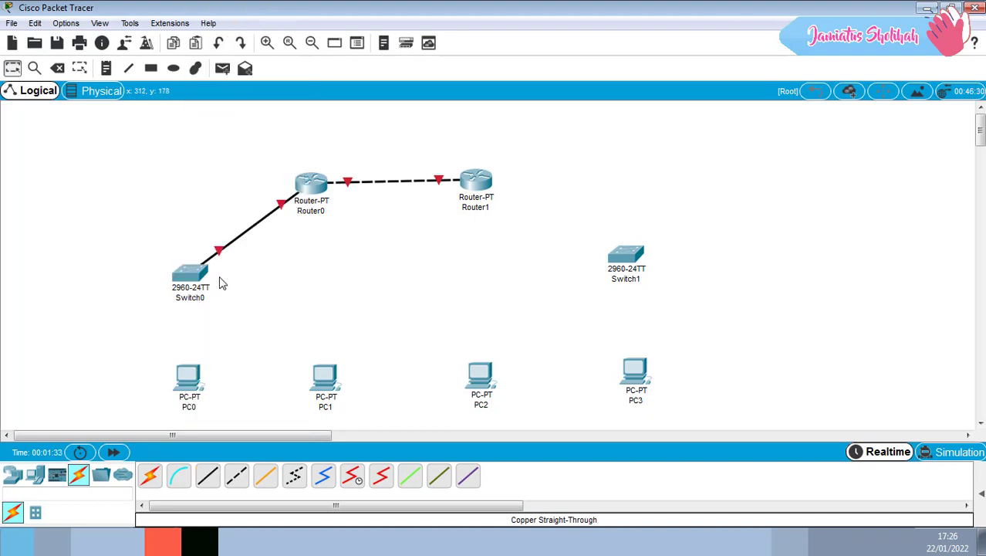
Step: Connect Router1 FastEthernet1/0 to Switch1 FastEthernet0/1 with a Copper Straight-Through cable
click(218, 479)
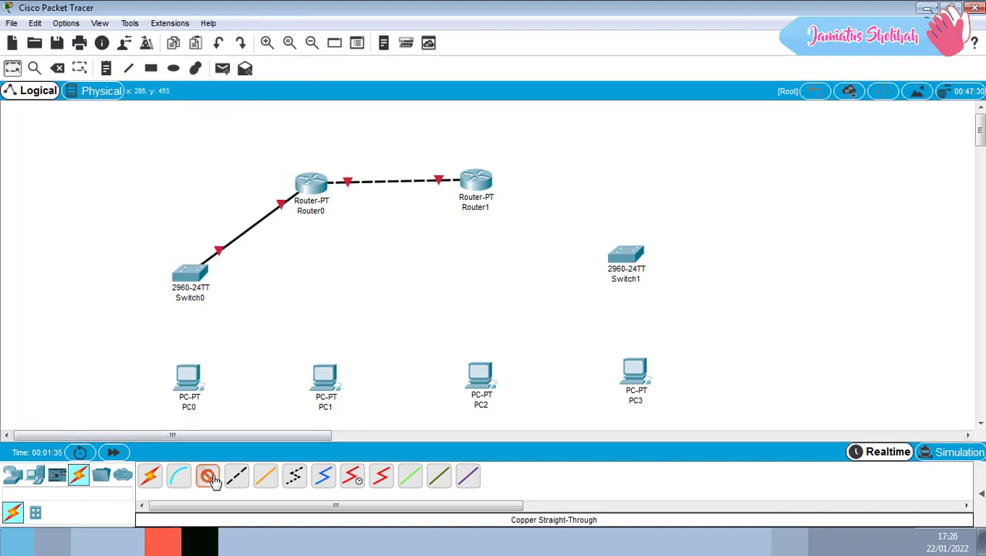
click(474, 182)
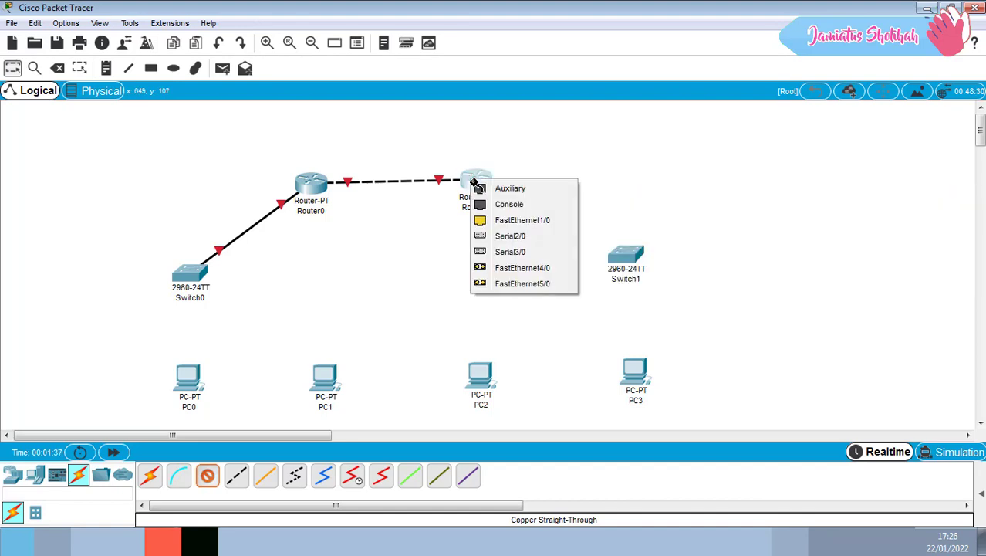
click(518, 222)
click(631, 253)
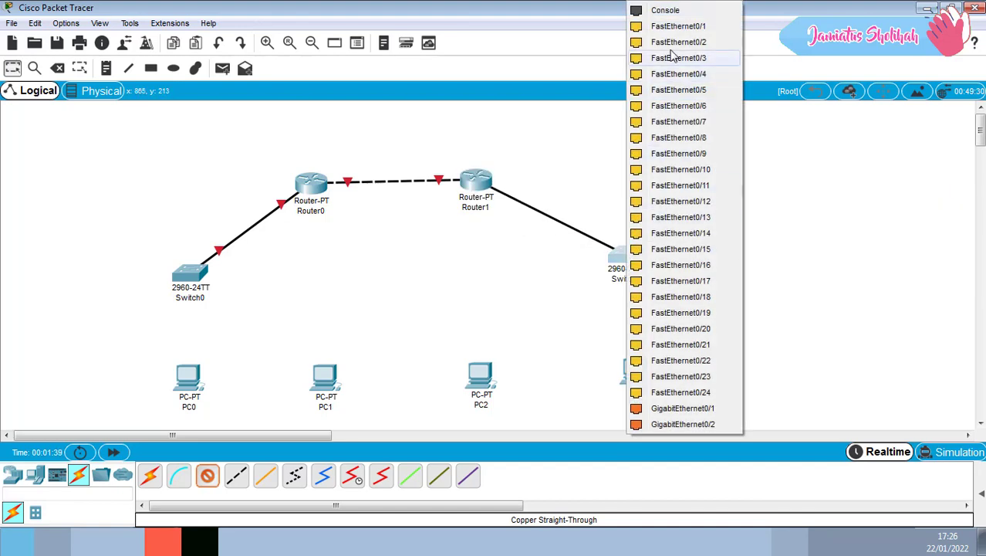
click(676, 30)
Step: Connect Switch0 FastEthernet0/2 to PC0 FastEthernet0 with a Copper Straight-Through cable
click(210, 477)
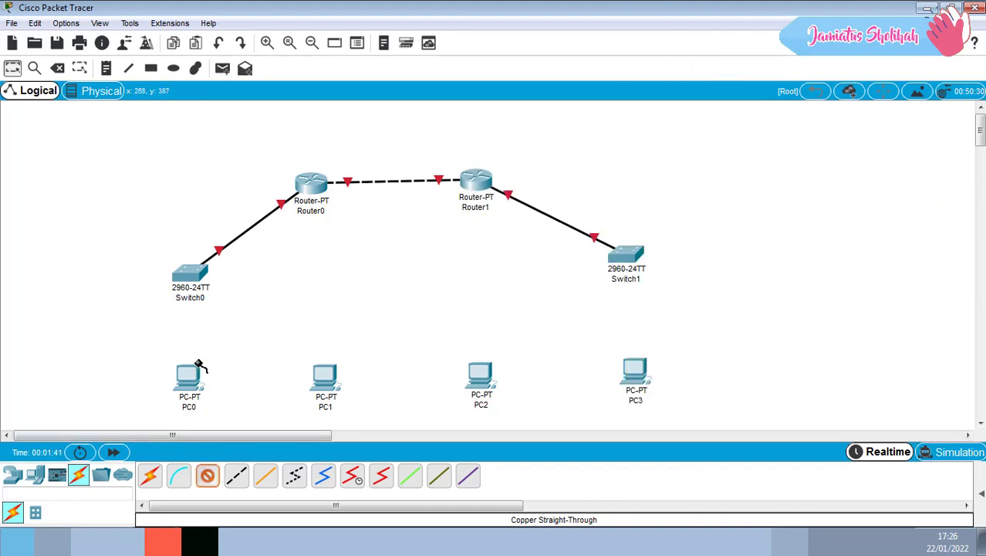
click(192, 272)
click(246, 26)
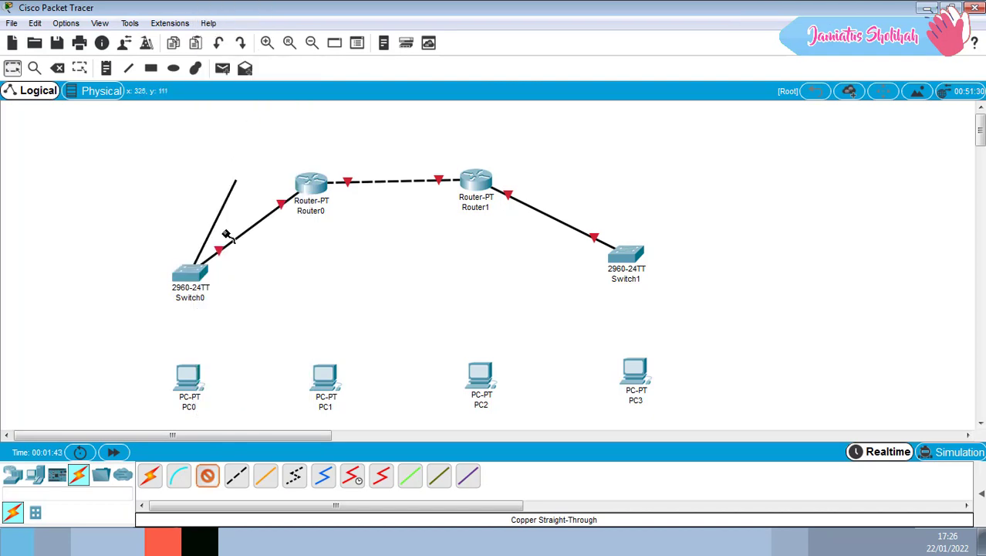
click(195, 361)
click(239, 437)
Step: Connect Switch0 FastEthernet0/3 to PC1 FastEthernet0 with a Copper Straight-Through cable
click(207, 475)
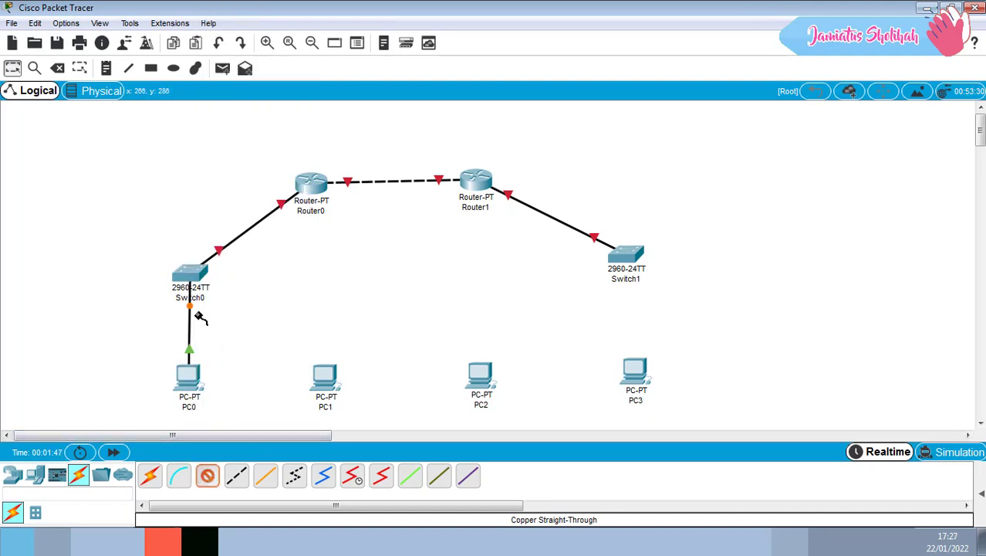
click(190, 272)
click(248, 26)
click(324, 376)
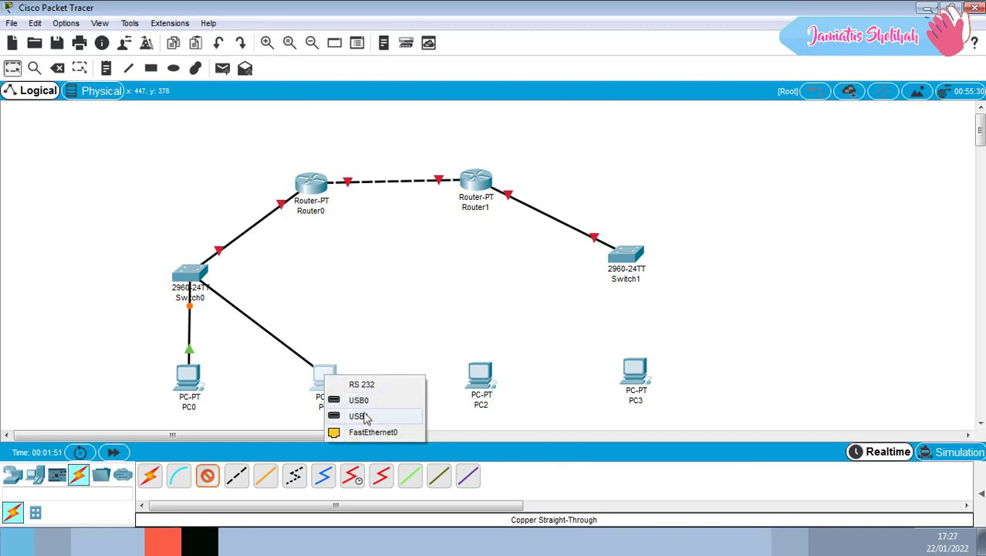
click(363, 434)
Step: Connect Switch1 FastEthernet0/2 to PC2 FastEthernet0 with a Copper Straight-Through cable
click(206, 479)
click(626, 255)
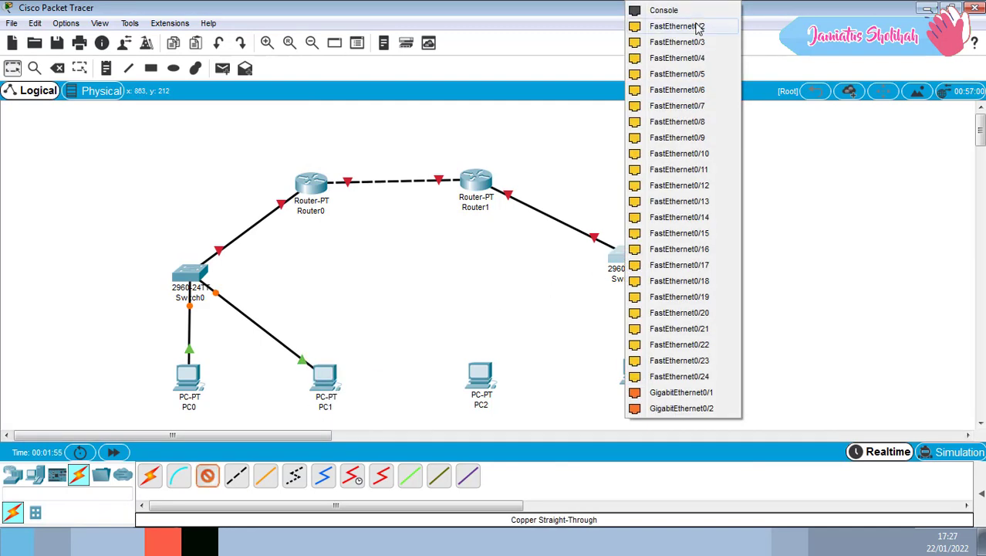
click(695, 27)
click(485, 382)
click(533, 435)
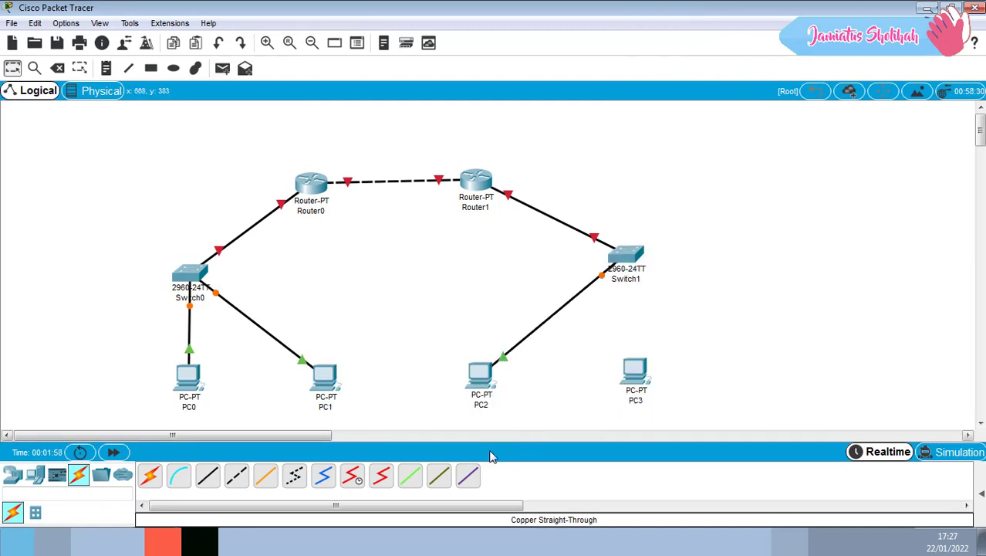
Step: Connect Switch1 FastEthernet0/3 to PC3 FastEthernet0 with a Copper Straight-Through cable
click(207, 477)
click(627, 257)
click(683, 27)
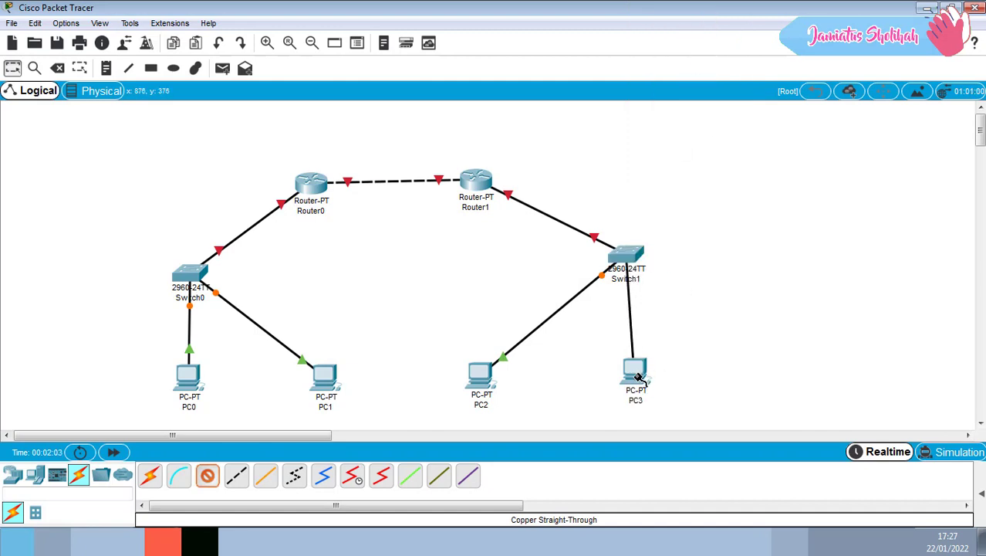
click(636, 368)
click(683, 429)
Step: Tidy the topology by nudging PC3, PC1 and Switch1 slightly inward
drag(638, 371, 629, 374)
drag(332, 383, 320, 381)
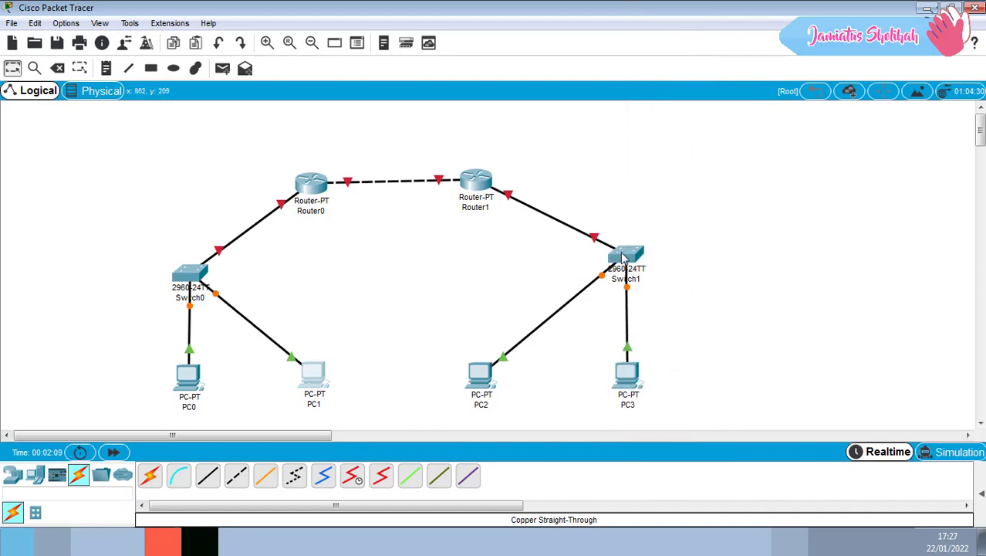
drag(624, 255, 607, 262)
drag(630, 388, 620, 388)
click(815, 353)
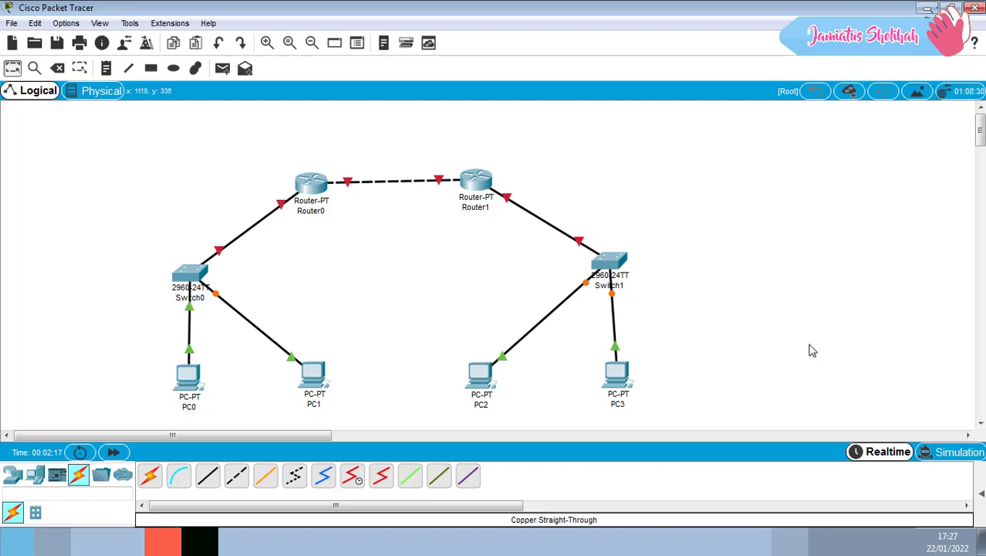
Step: Add the note 192.168.27.1/27 above Router0, copy its text, and center the note over the router
click(106, 68)
click(297, 165)
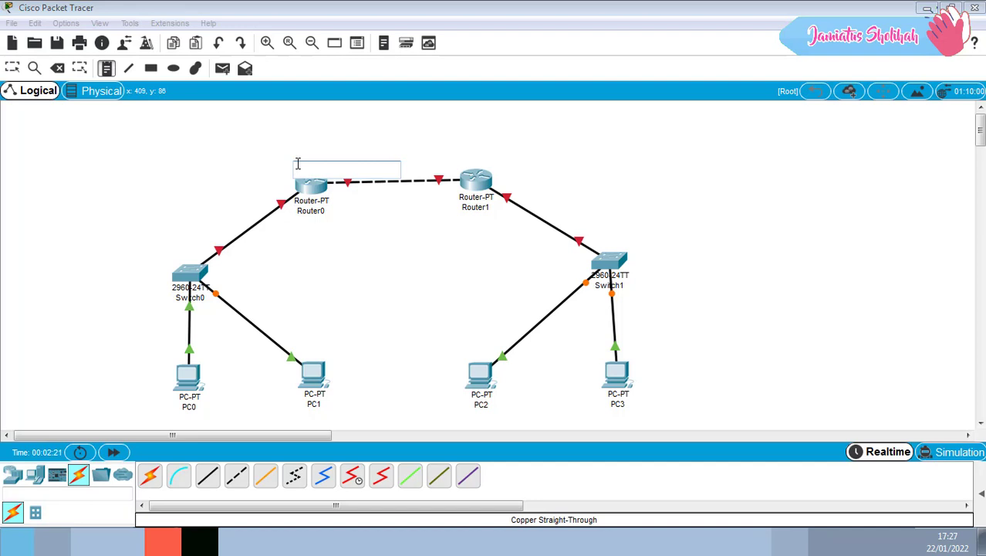
text(s)
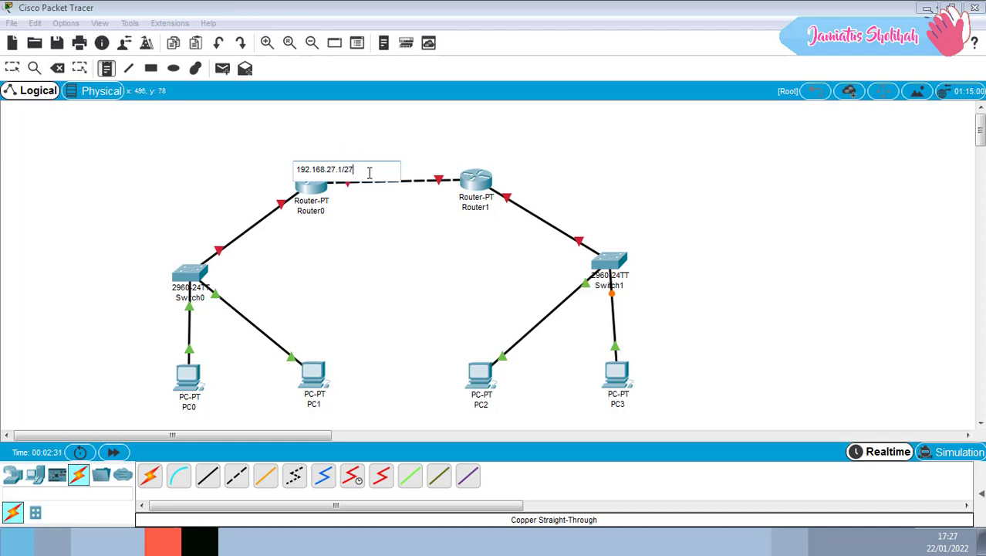
drag(356, 172, 284, 173)
key(ctrl+c)
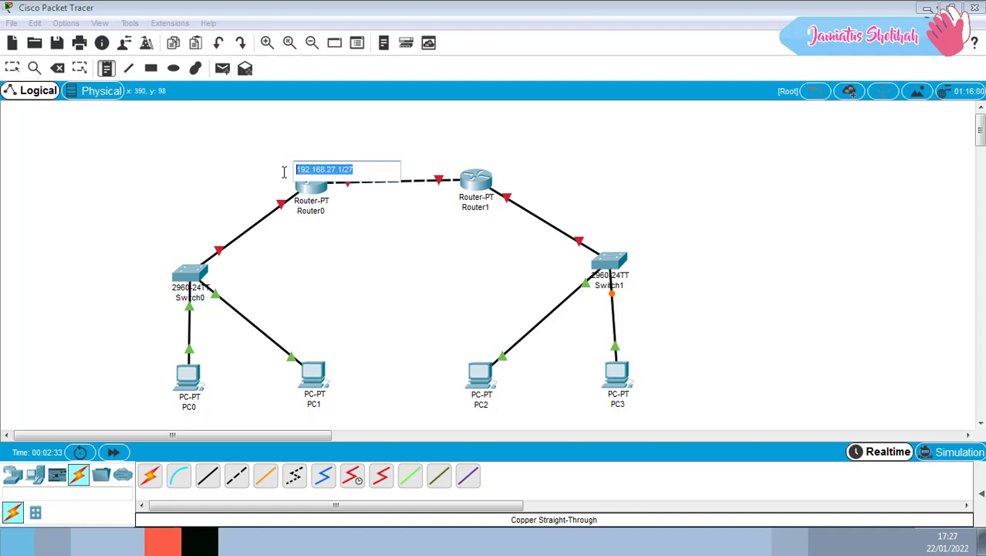
click(442, 232)
drag(331, 169, 319, 163)
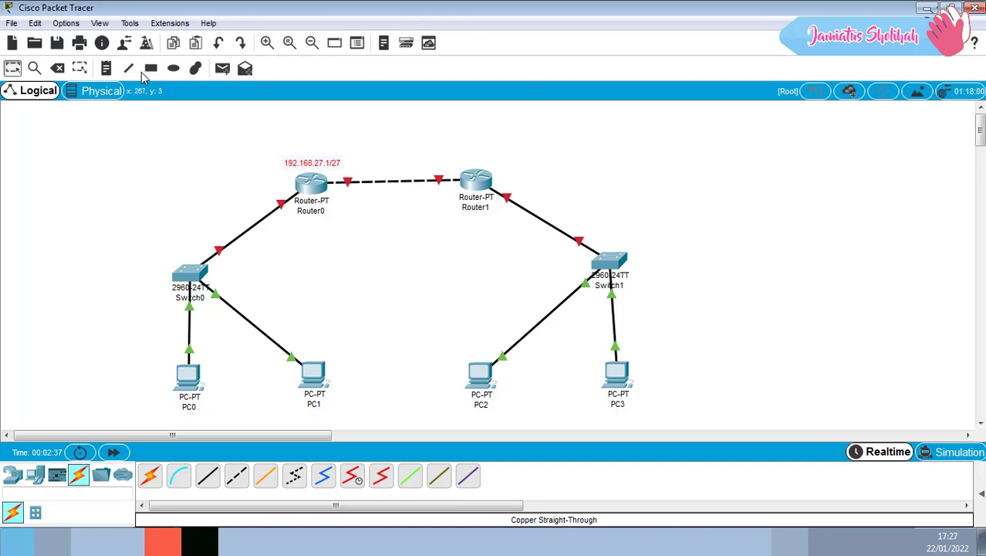
Step: Add the note 192.168.27.2/27 and center it above Router1
click(105, 70)
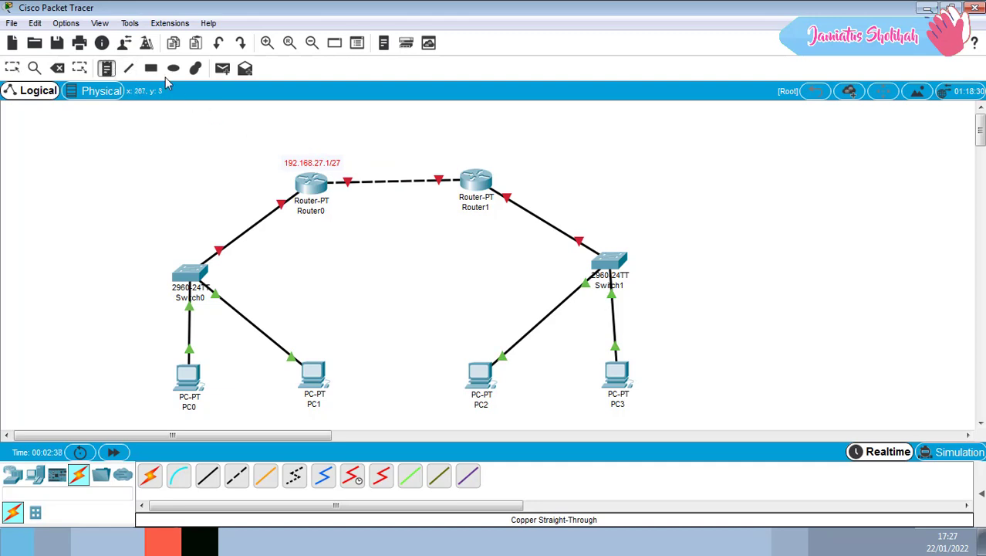
click(464, 163)
key(ctrl+v)
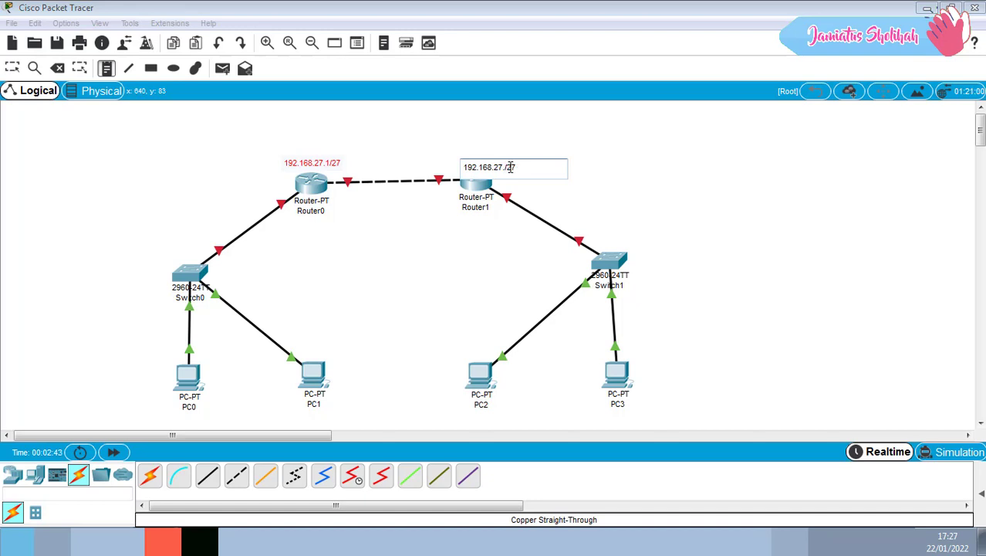
text(2)
click(530, 187)
drag(516, 171, 498, 163)
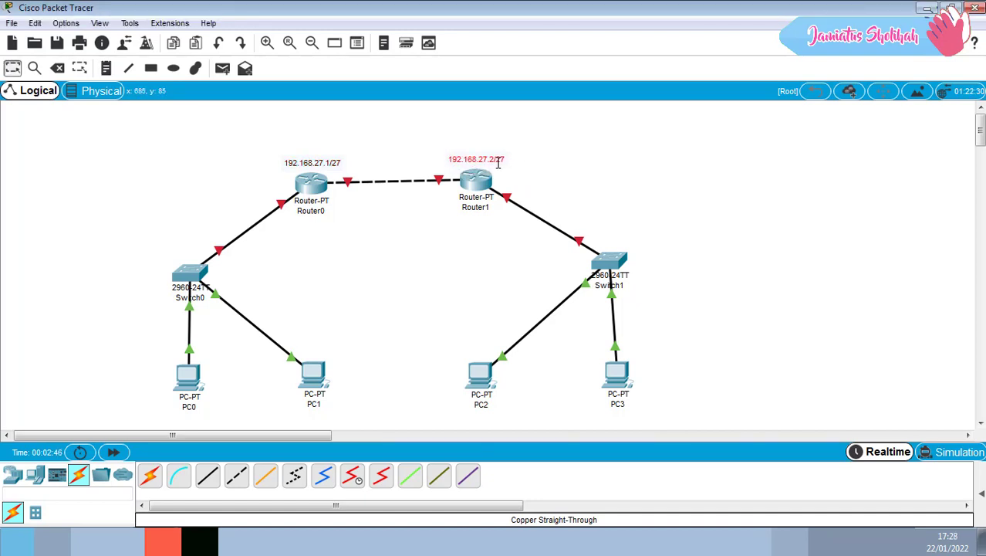
Step: Add the note 192.168.27.33/27 and place it directly beneath the Router0 icon
click(105, 68)
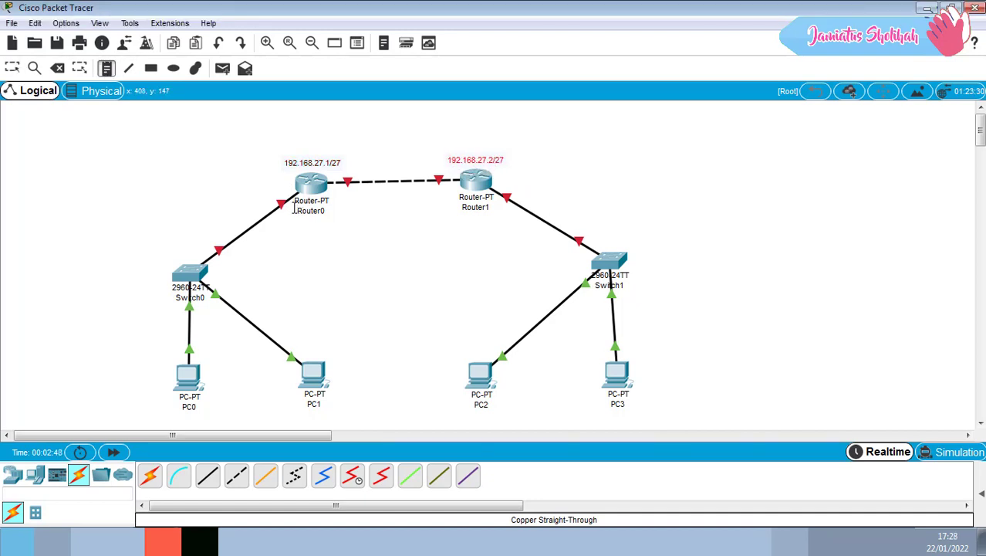
click(287, 207)
key(ctrl+v)
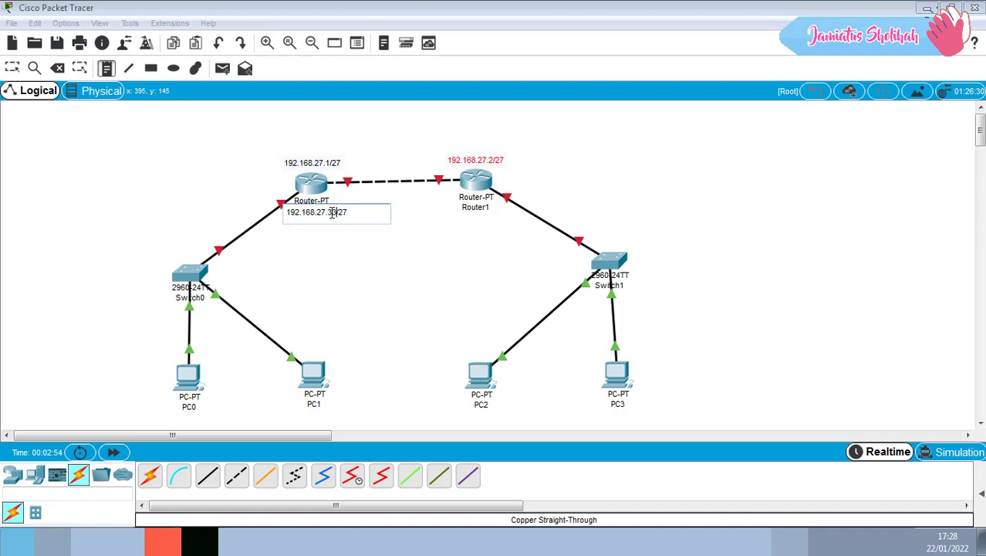
click(357, 238)
drag(342, 213, 333, 201)
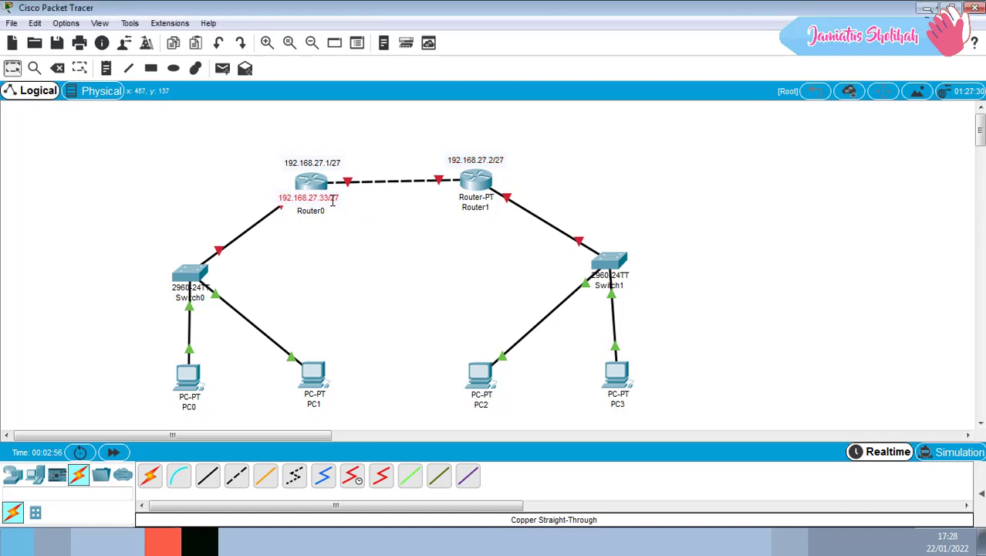
Step: Add the note 192.168.27.65/27 and place it directly beneath the Router1 icon
click(107, 68)
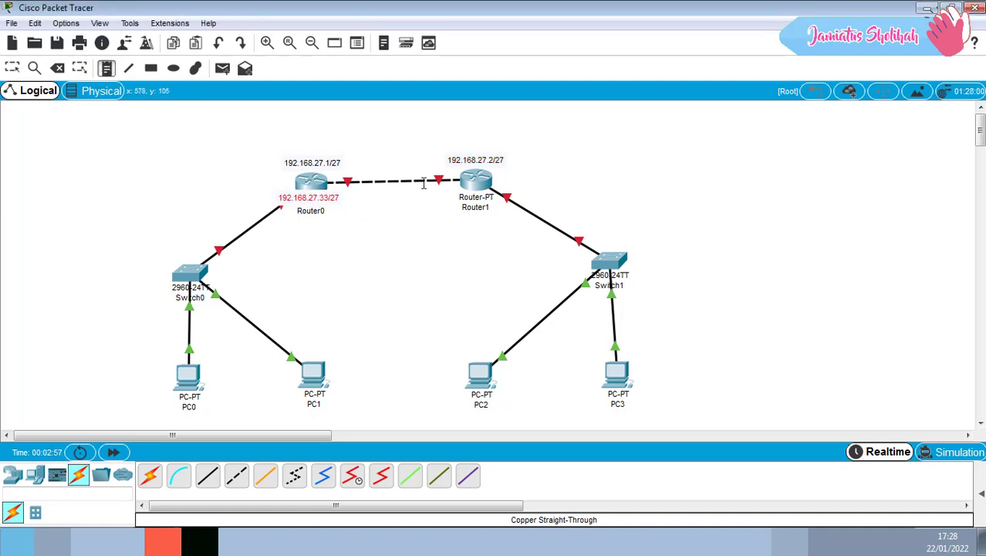
click(461, 197)
key(ctrl+v)
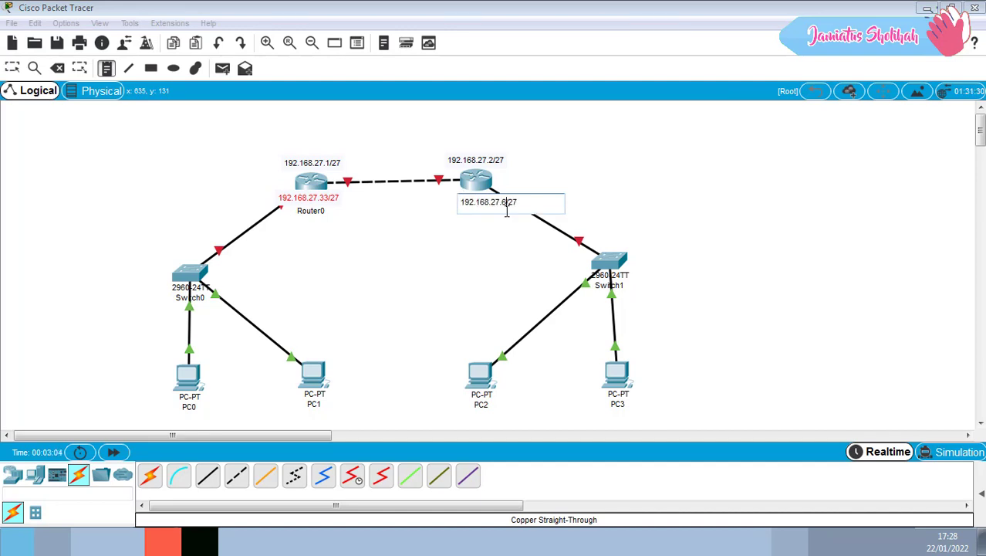
click(534, 261)
drag(508, 207, 492, 199)
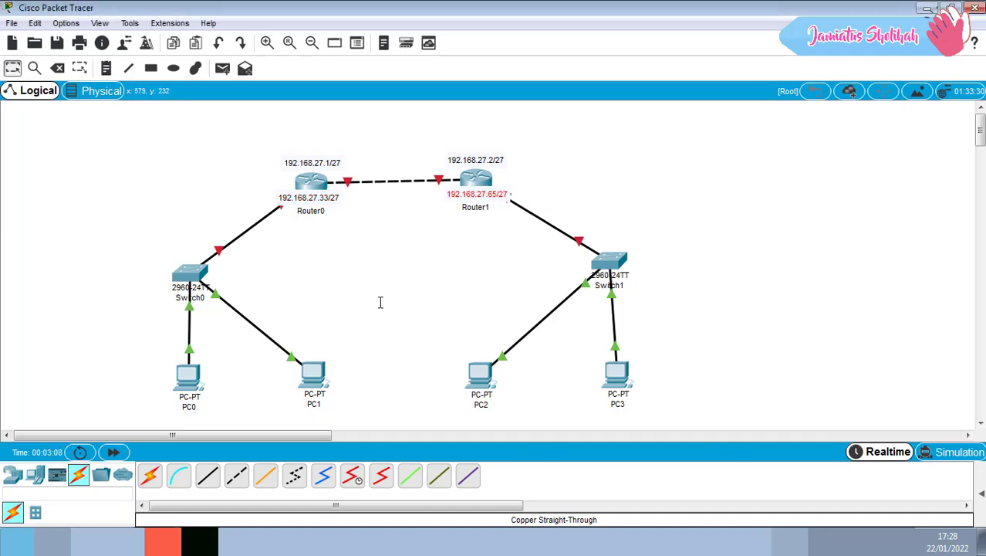
Step: Add the note 192.168.27.34/27 above PC0, copy its text, and place the note on the link to Switch0
click(106, 68)
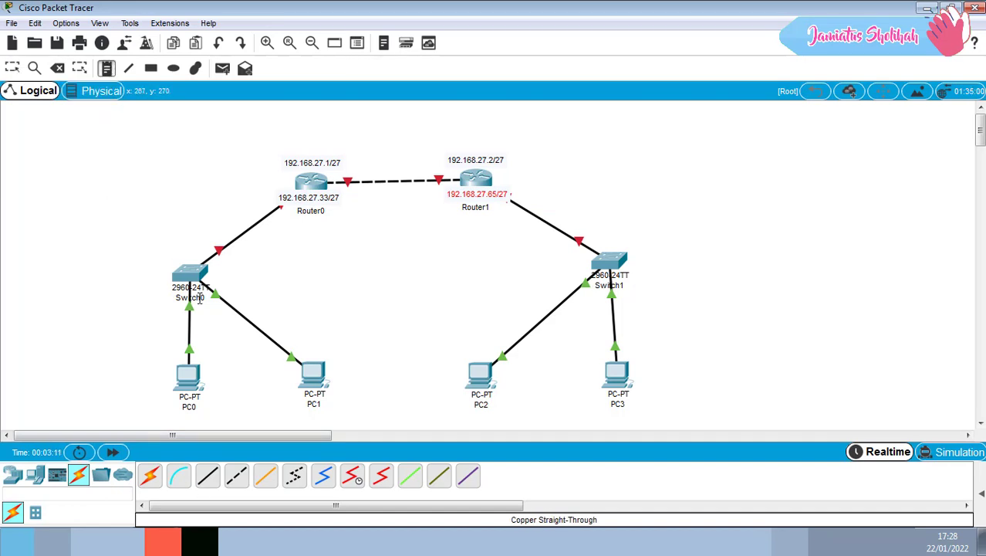
click(164, 351)
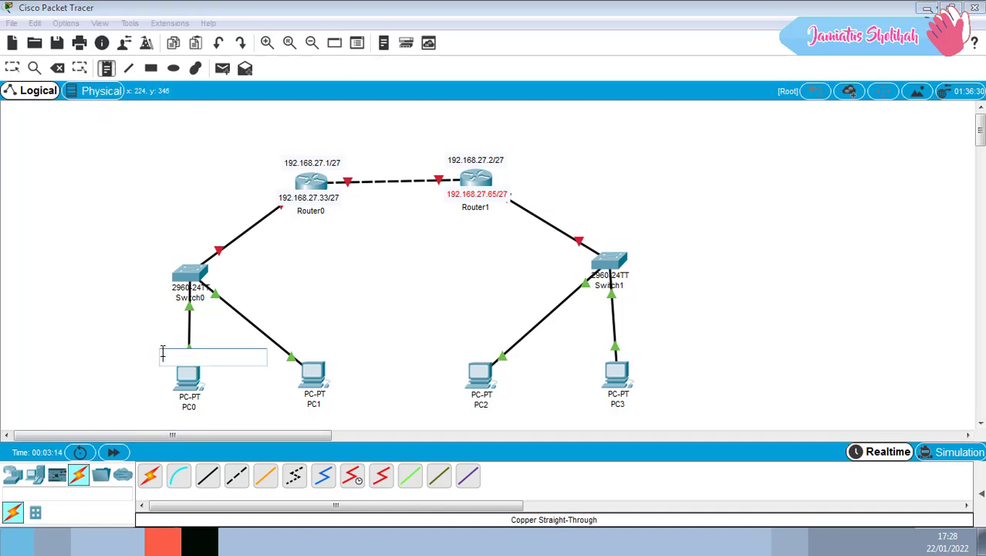
text(192.168)
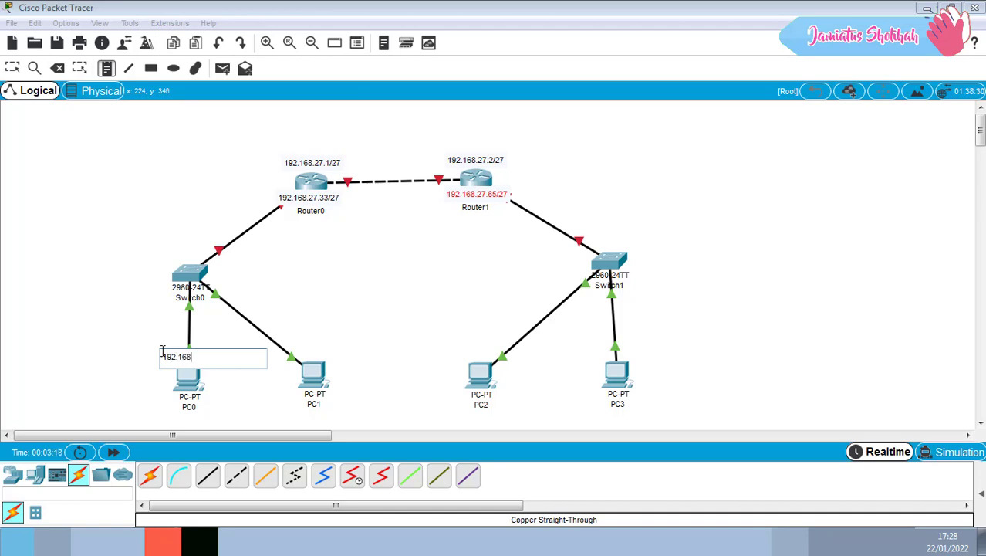
text(.27.34/27)
drag(229, 357, 149, 359)
key(ctrl+c)
key(Escape)
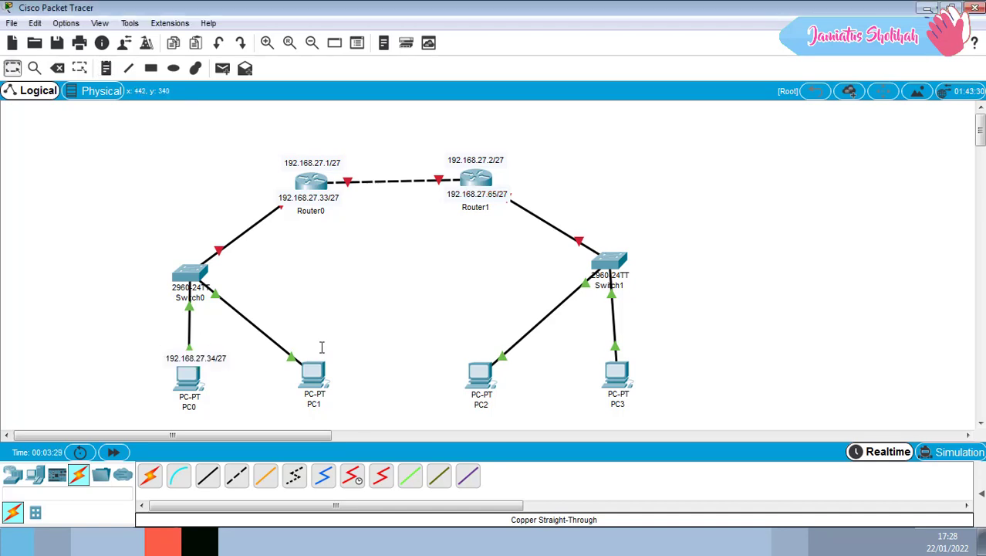
drag(214, 356, 208, 332)
Step: Add the note 192.168.27.35/27 above PC1 and place it over the cable to Switch0
key(n)
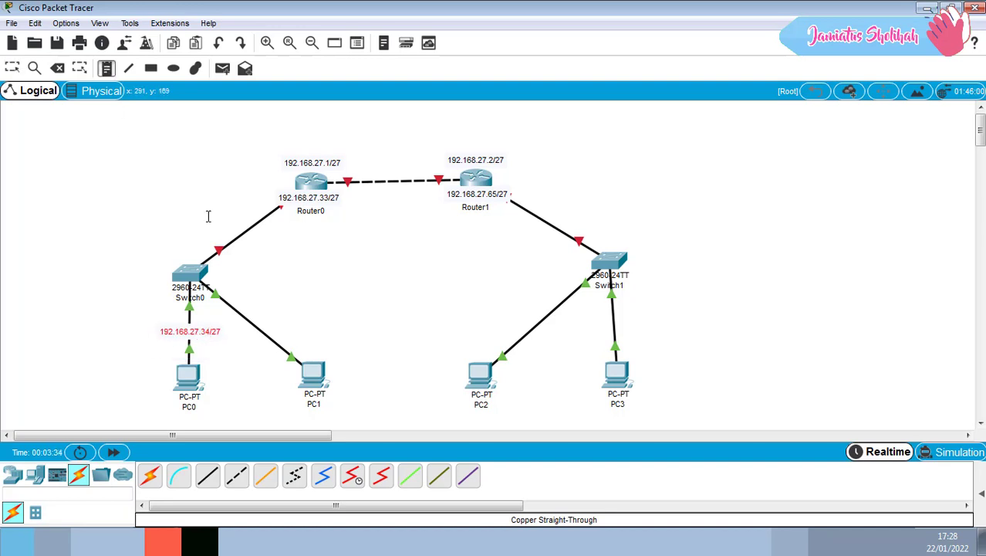
click(259, 335)
key(ctrl+v)
text(5)
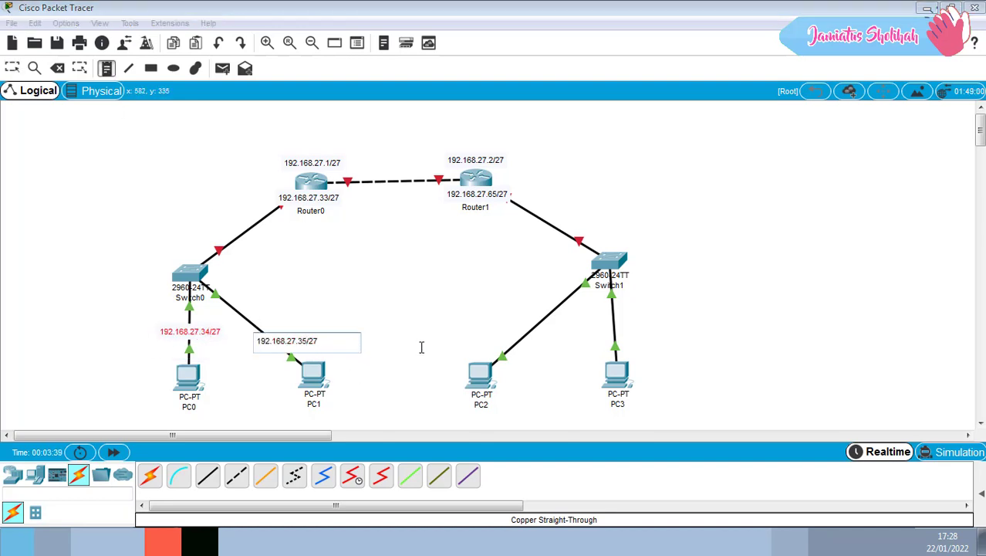
key(Escape)
drag(310, 341, 305, 334)
Step: Add the note 192.168.27.66/27 above PC2 and place it over the cable to Switch1
key(n)
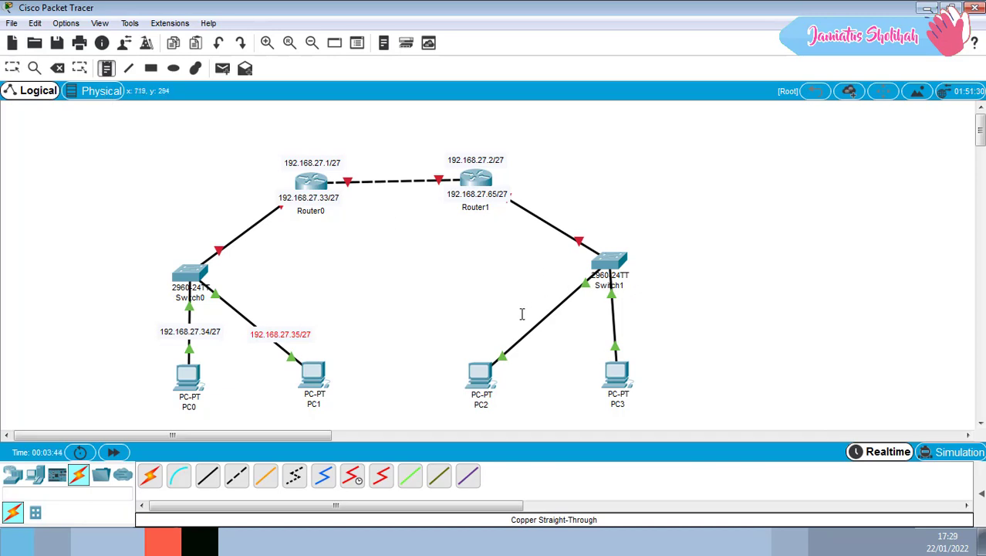
click(522, 315)
key(ctrl+v)
text(65)
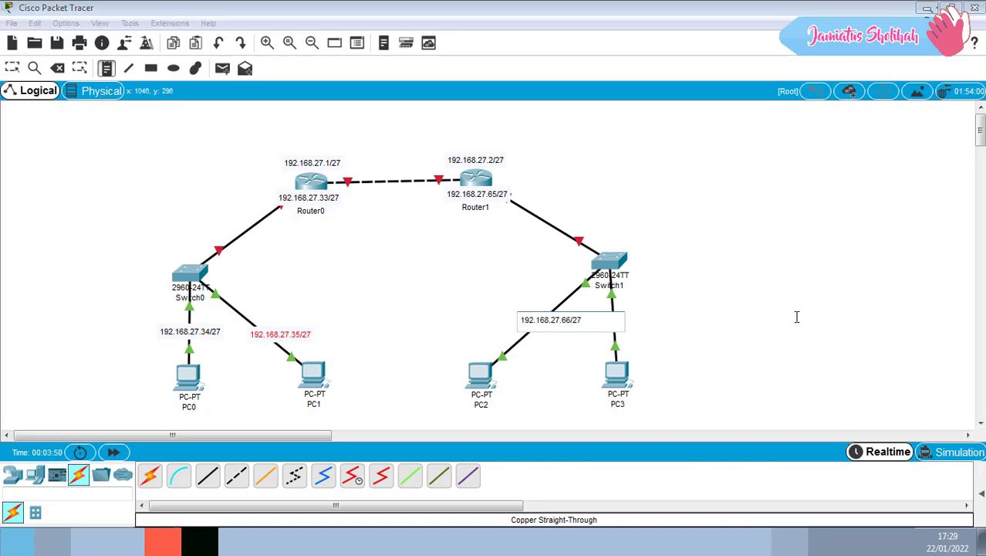
key(ctrl+a)
key(Escape)
drag(566, 322, 553, 326)
Step: Add the note 192.168.27.67/27 above PC3 and shift PC2's note slightly away from it
drag(621, 383, 618, 386)
click(108, 75)
click(596, 325)
text(192.168.27.66/27)
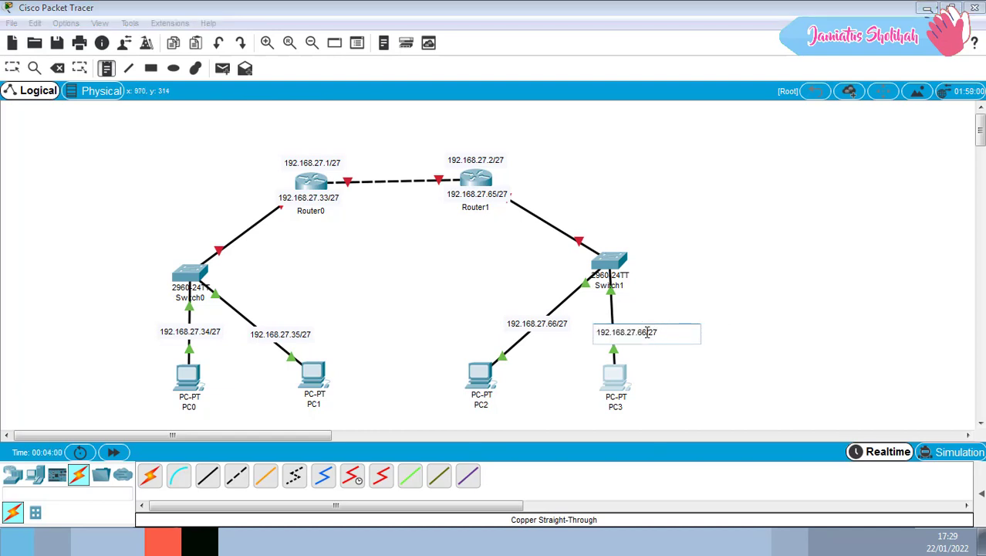
text(7)
key(Escape)
drag(628, 335, 620, 323)
drag(540, 322, 530, 320)
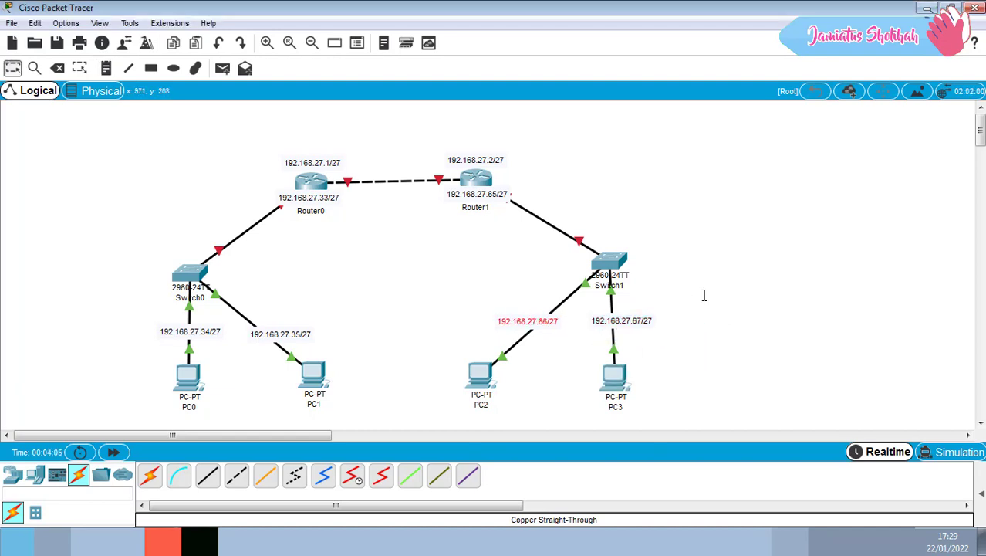
click(705, 294)
Step: Open Router0's command line, answer no to the initial configuration dialog, and move the window clear of the router
click(313, 179)
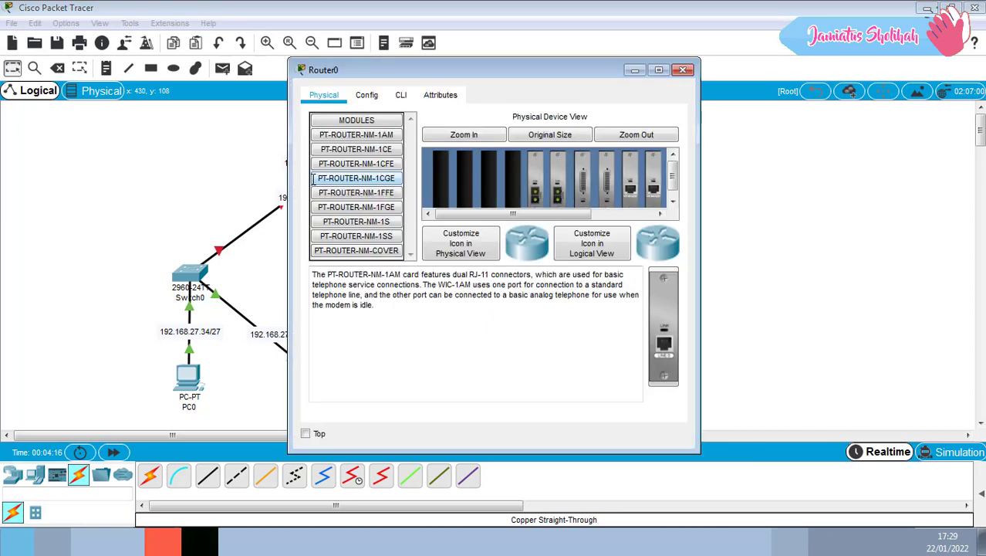
click(399, 98)
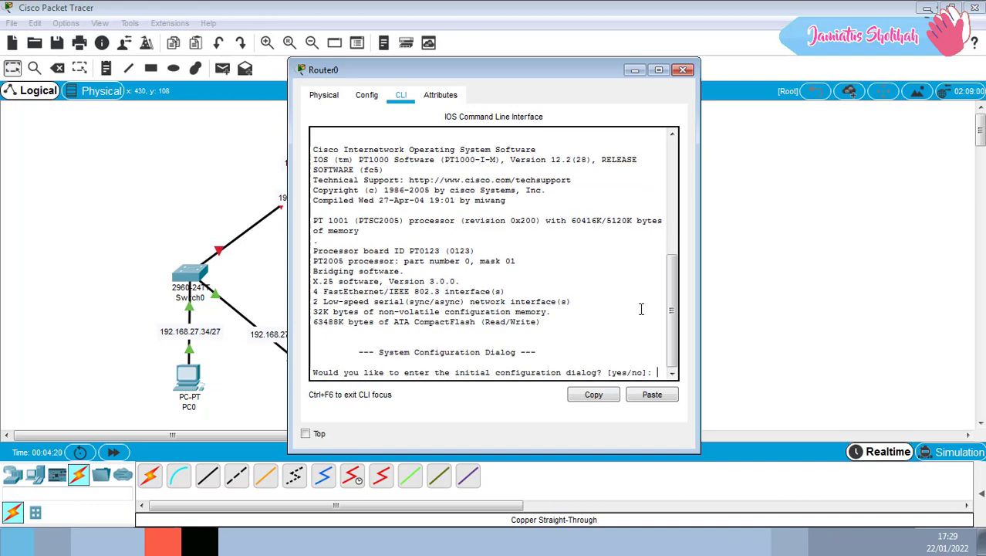
text(no)
key(Return)
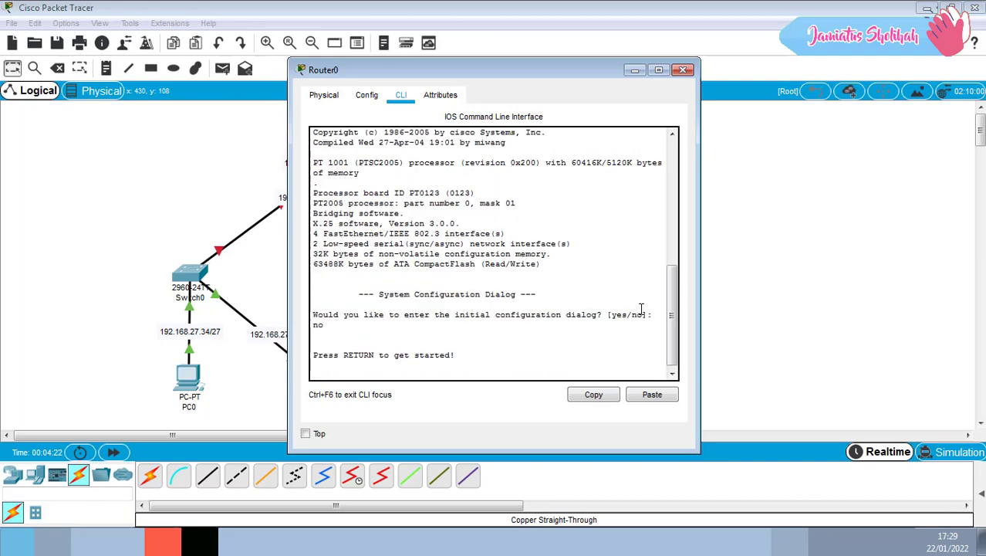
drag(531, 77, 688, 79)
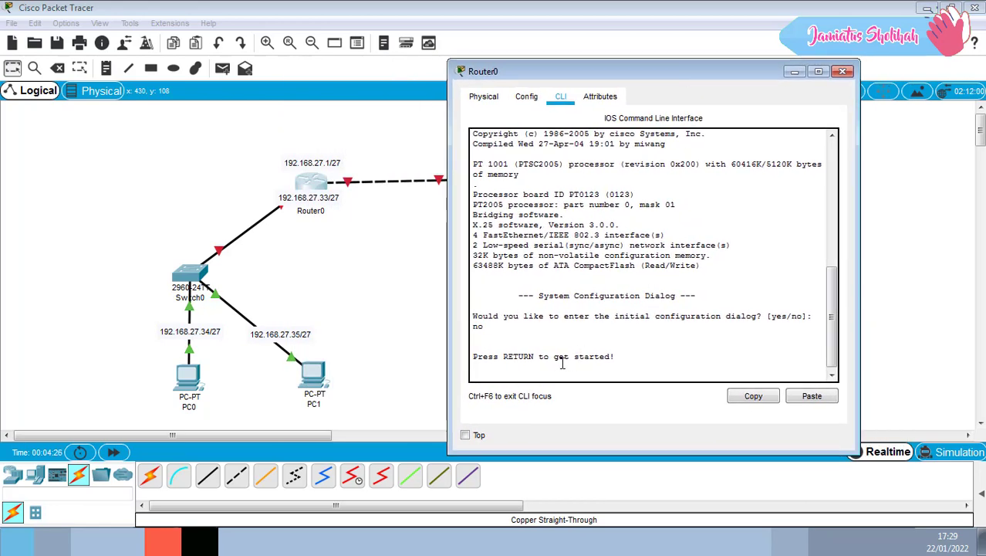
Step: Start the Router0 console session and enter global configuration mode with en and conf t
key(Return)
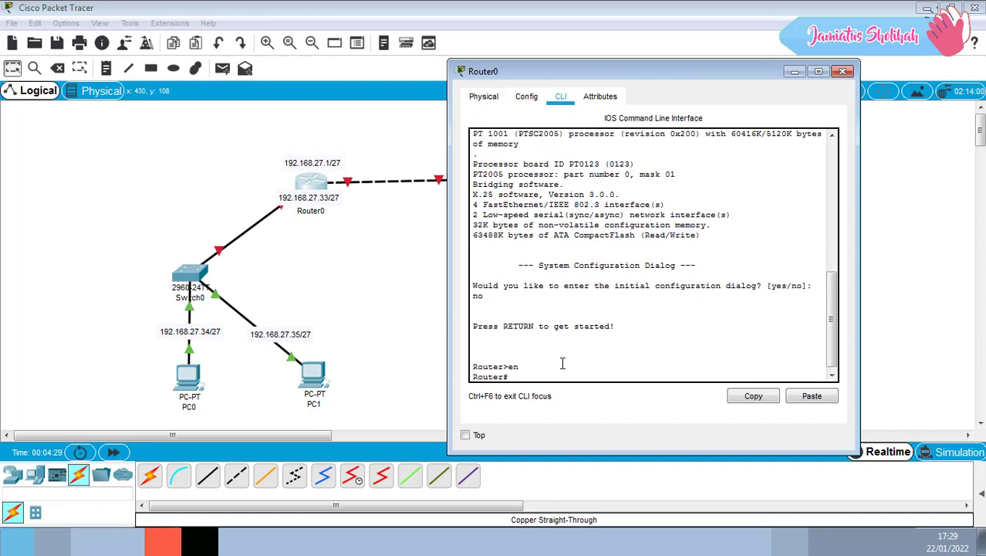
text(onf t)
key(Return)
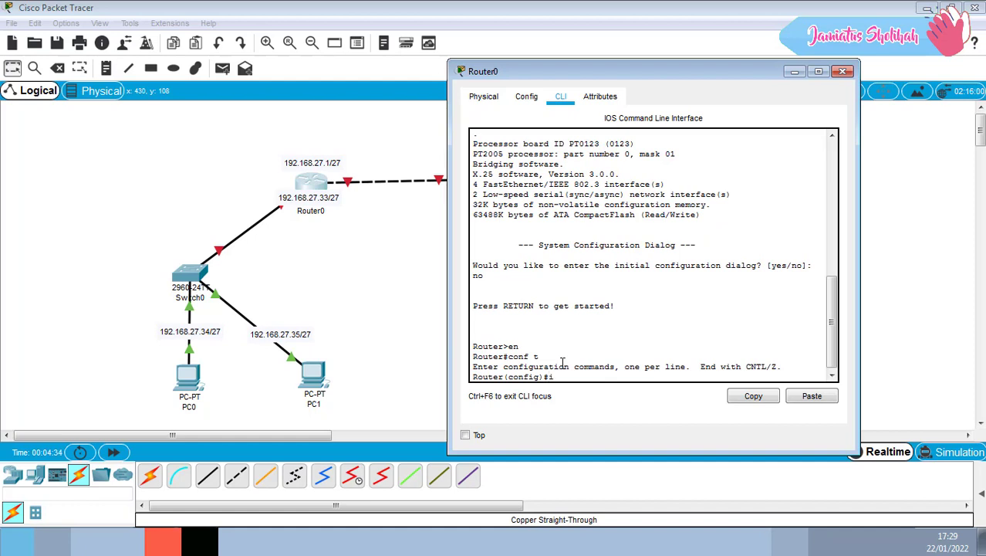
Step: Configure Router0 interface fa0/0 with IP address 192.168.27.1 255.255.255.224, enable it with no shutdown, and exit the interface
text(int fa0/0)
key(Return)
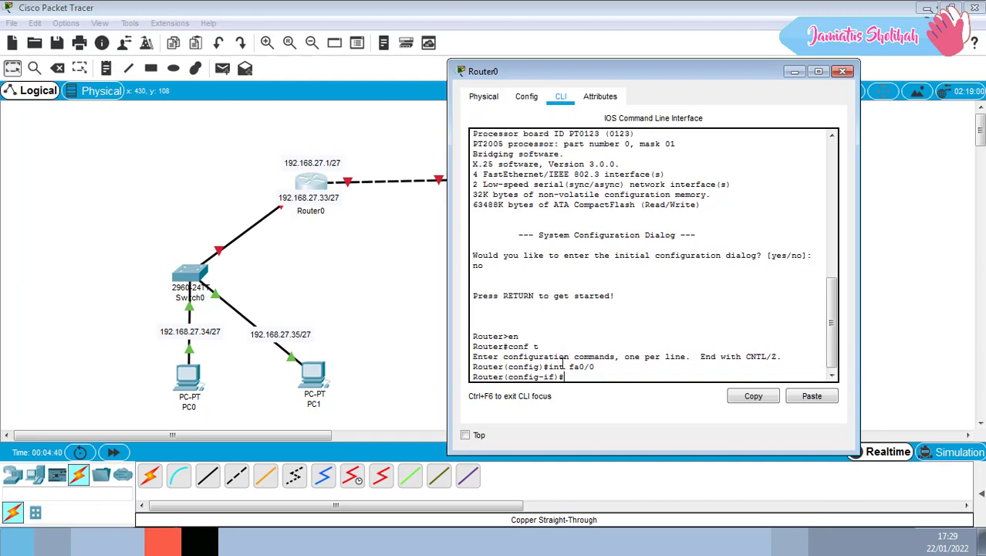
text(ip address 192.168)
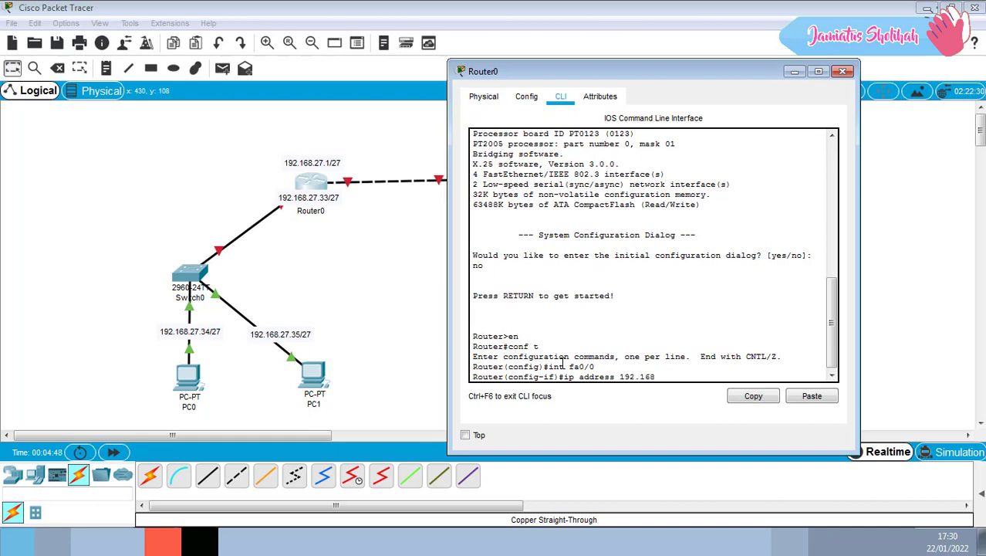
text(.27.1 255.255.255.224)
key(Return)
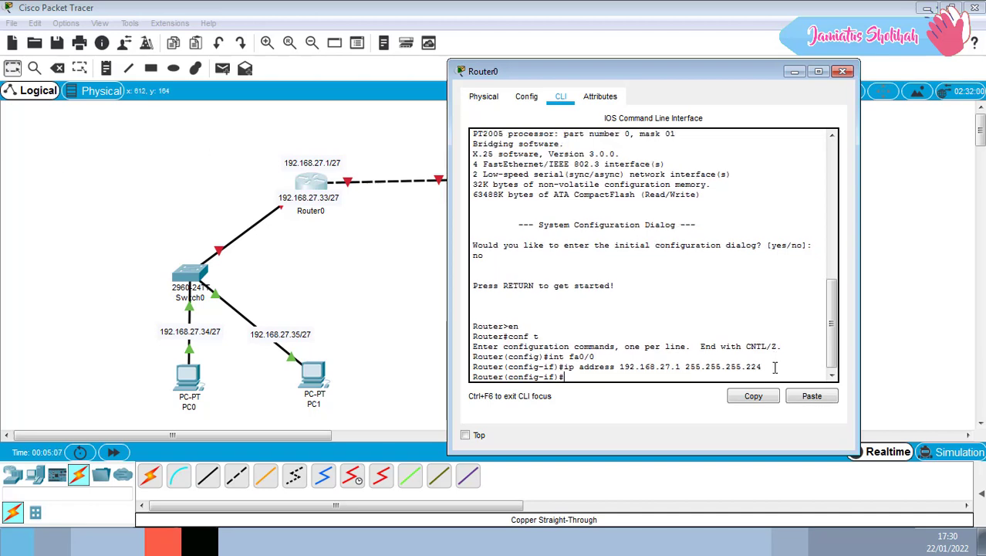
text(no shutdown)
key(Return)
key(Return)
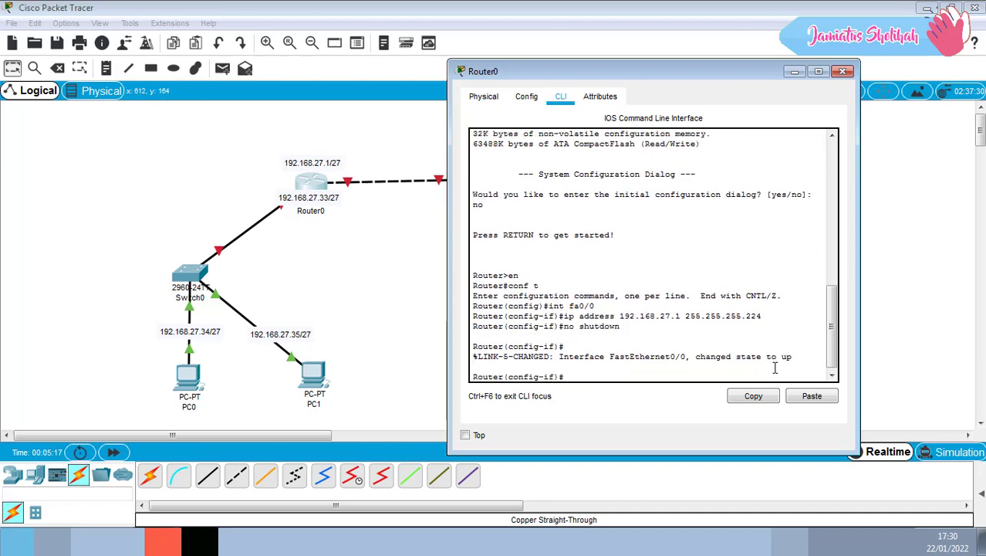
text(exit)
key(Return)
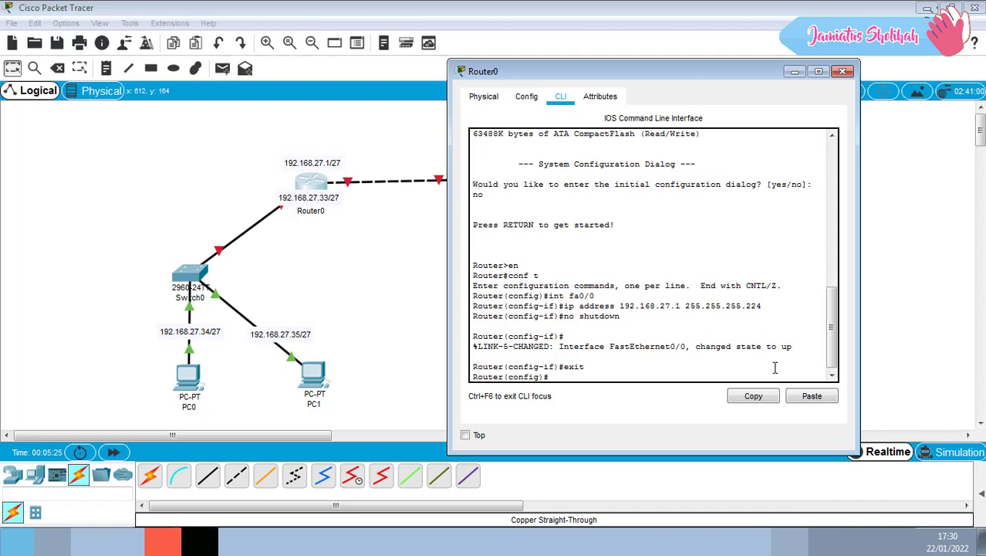
Step: Configure Router0 interface fa 1/0 with IP address 192.168.27.33 255.255.255.224 and enable it with no shutdown
text(int fa 1/0)
key(Return)
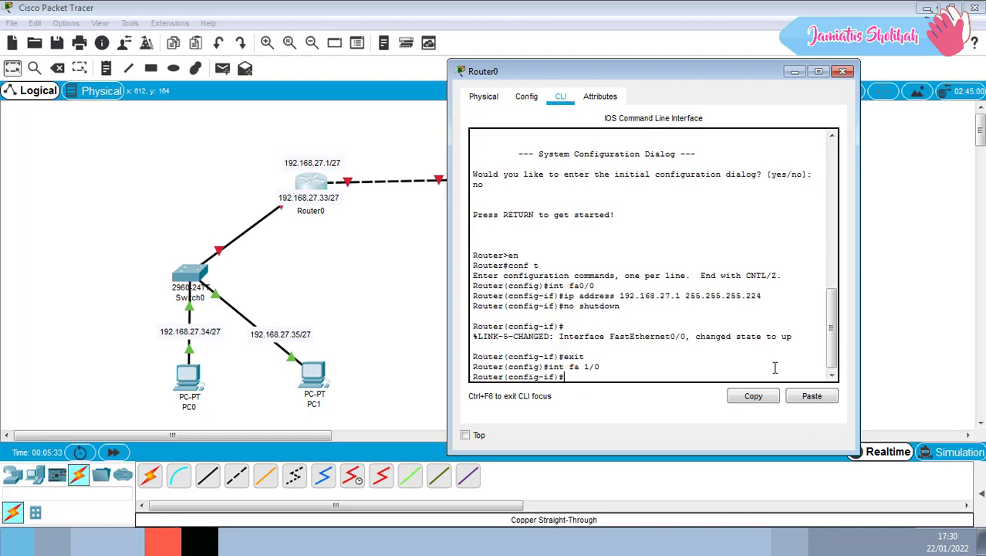
text(ip address 192.168.2)
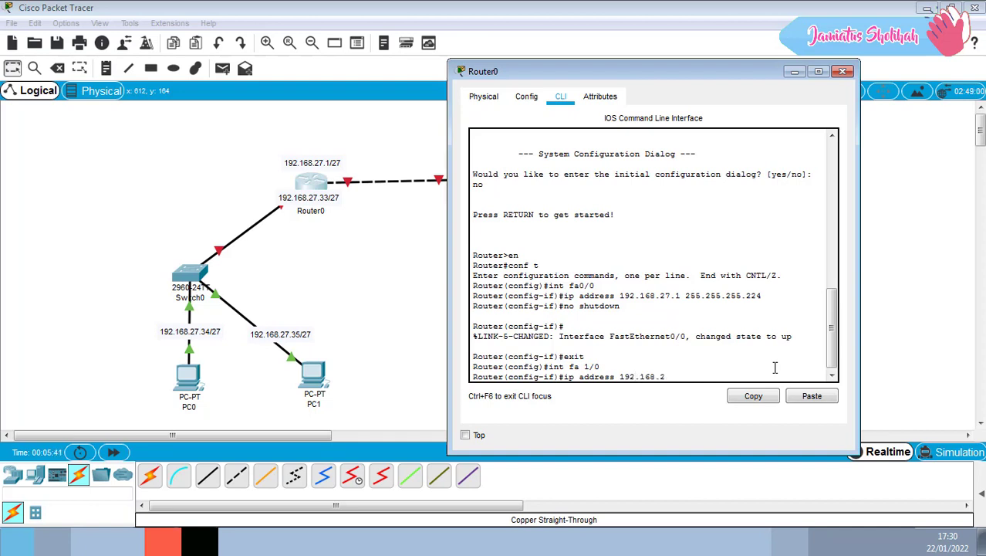
text(7.33 255.255.255.)
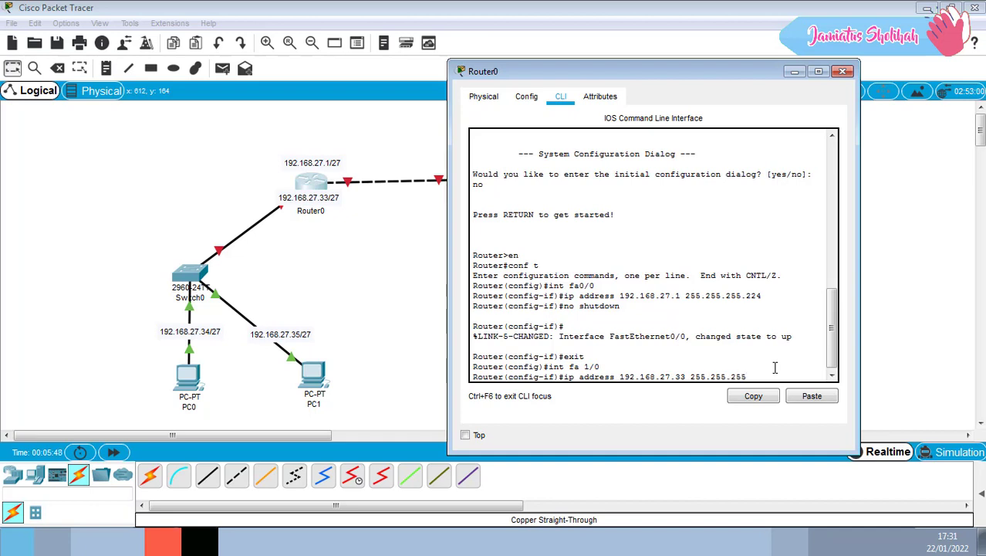
text(224)
key(Return)
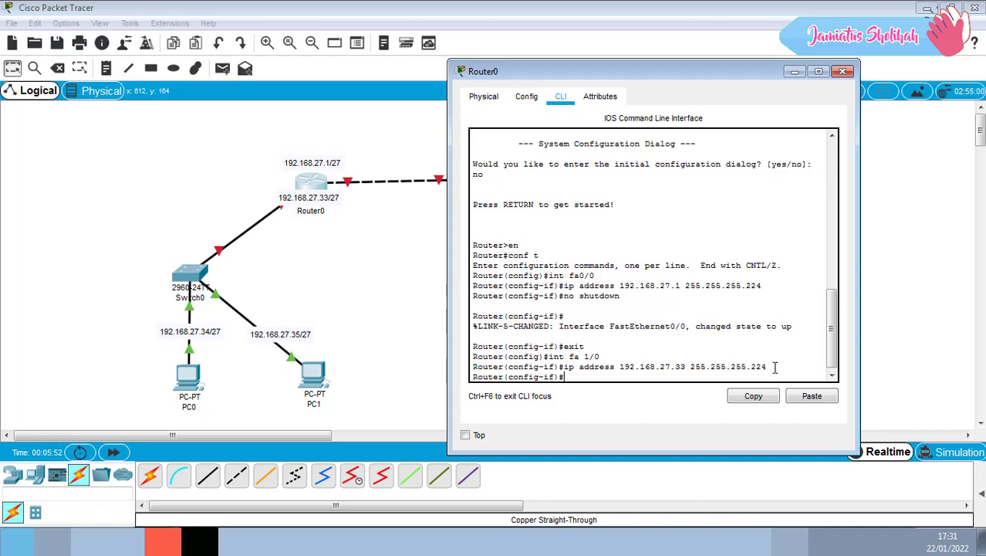
text(no shutdown)
key(Return)
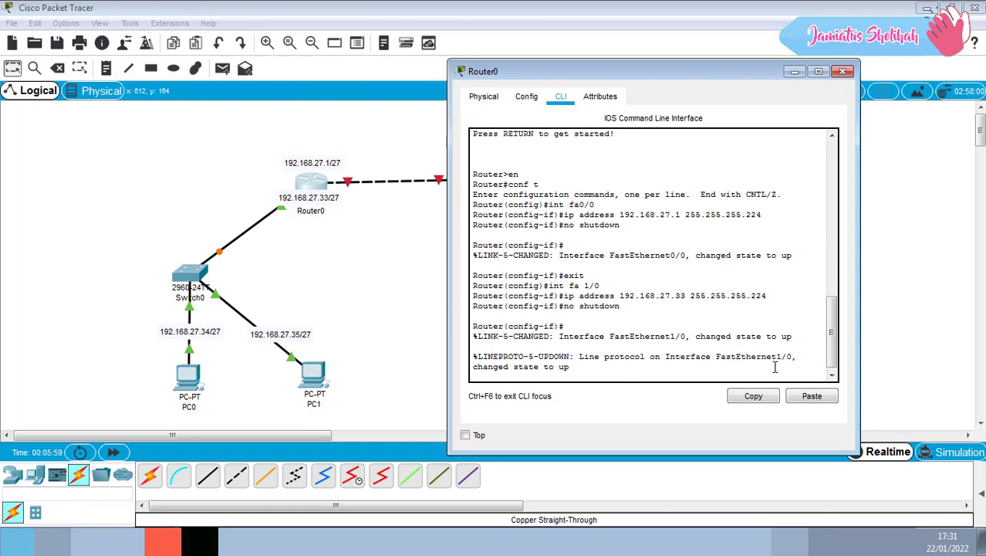
Step: Check the port status, IP address and subnet mask of Router0's FastEthernet0/0 and FastEthernet1/0, and close the router window
click(529, 98)
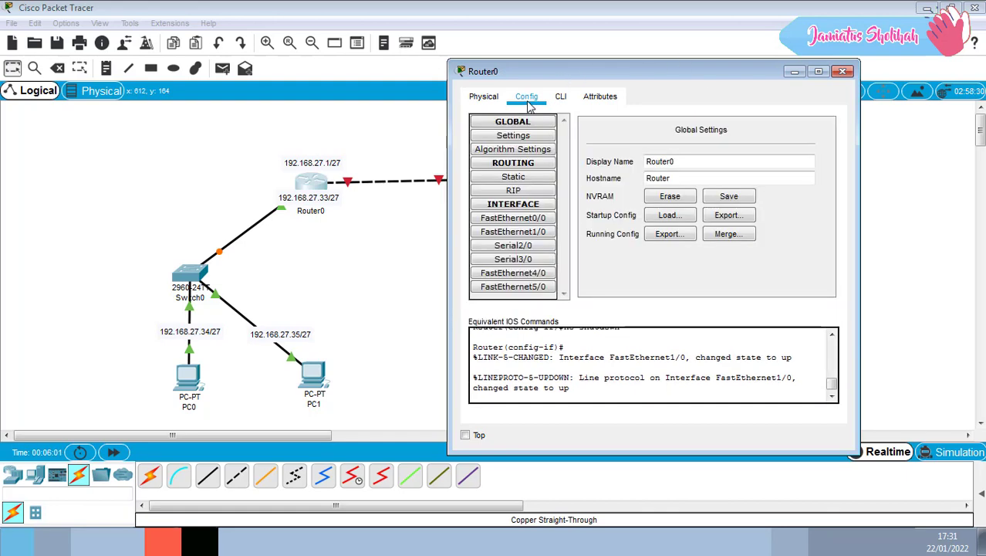
click(533, 219)
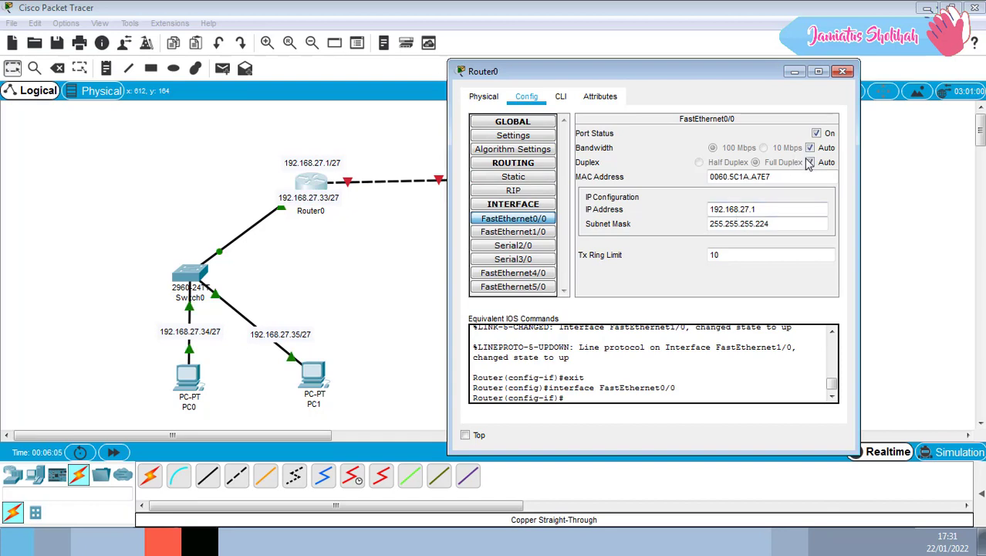
click(532, 236)
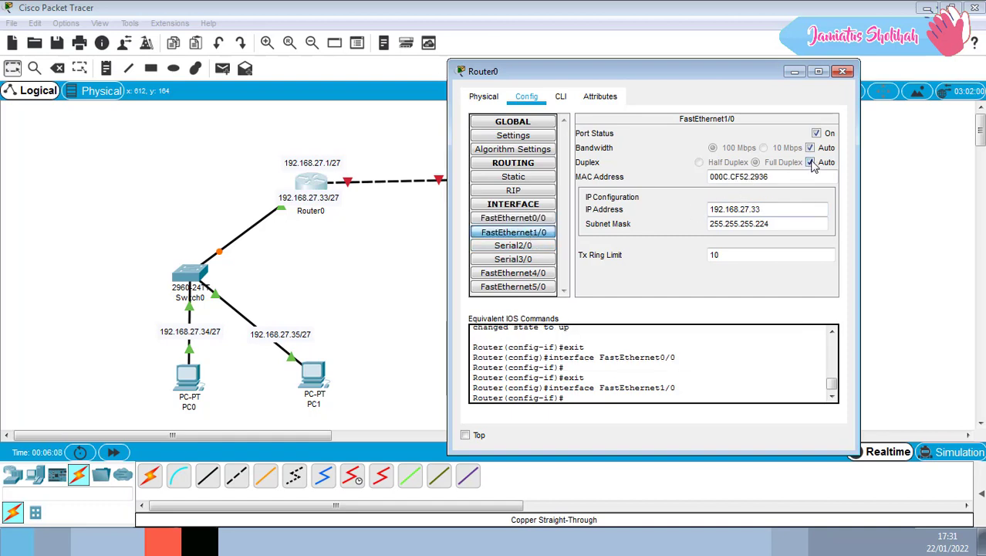
click(843, 72)
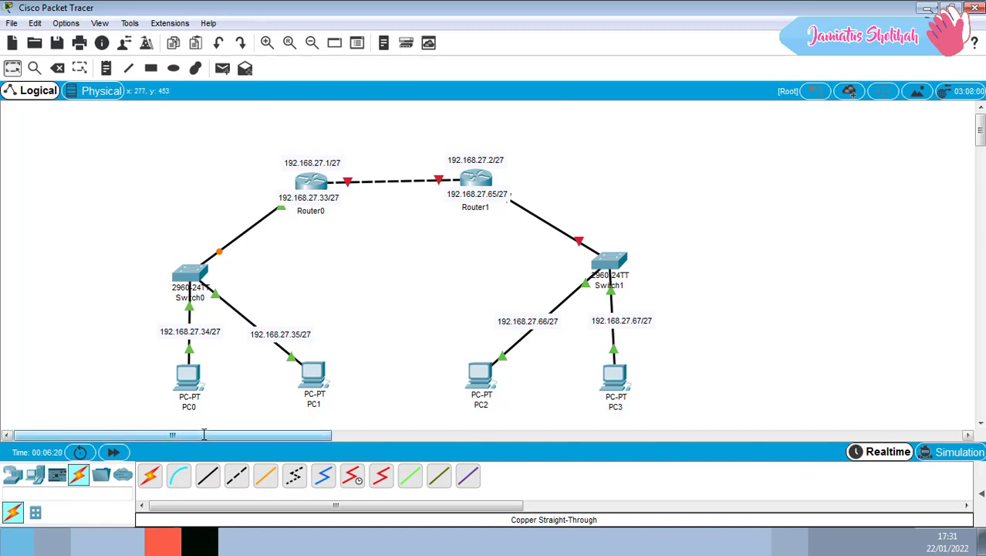
Step: Open Router1's command line, move the window clear of the router, and answer no to the initial configuration dialog
drag(205, 434, 250, 434)
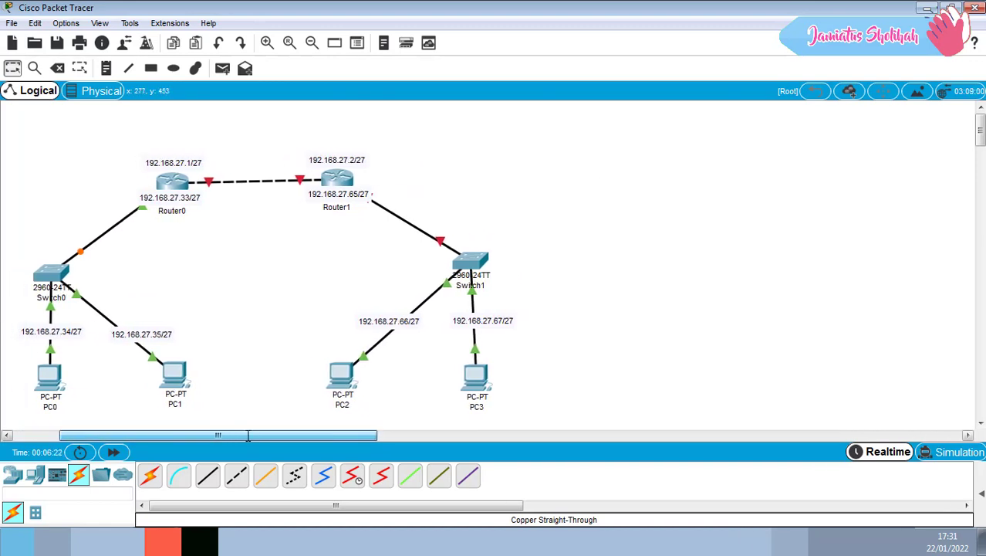
click(340, 177)
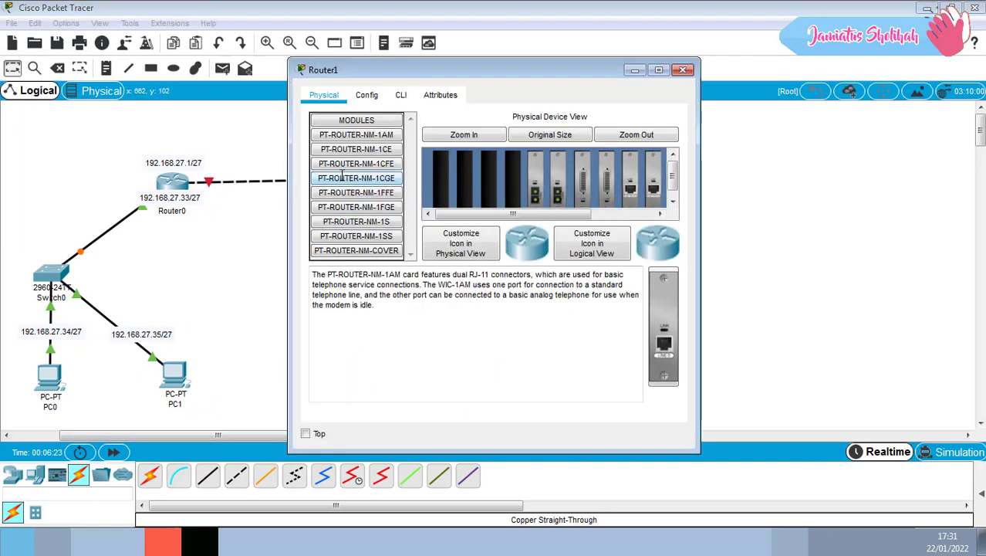
click(398, 96)
drag(417, 69, 609, 63)
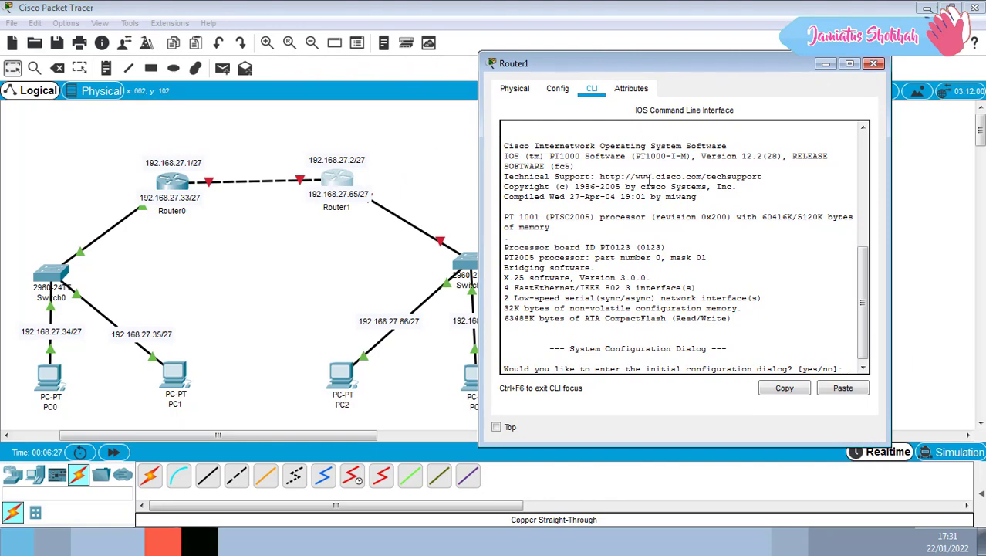
text(no)
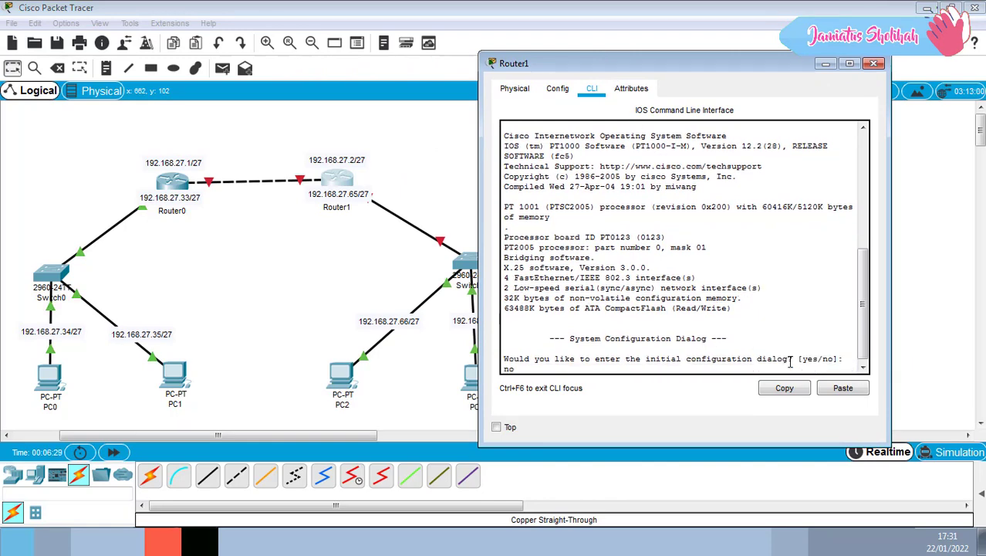
key(Return)
Step: Start the Router1 console session and enter global configuration mode with en and conf t
key(Return)
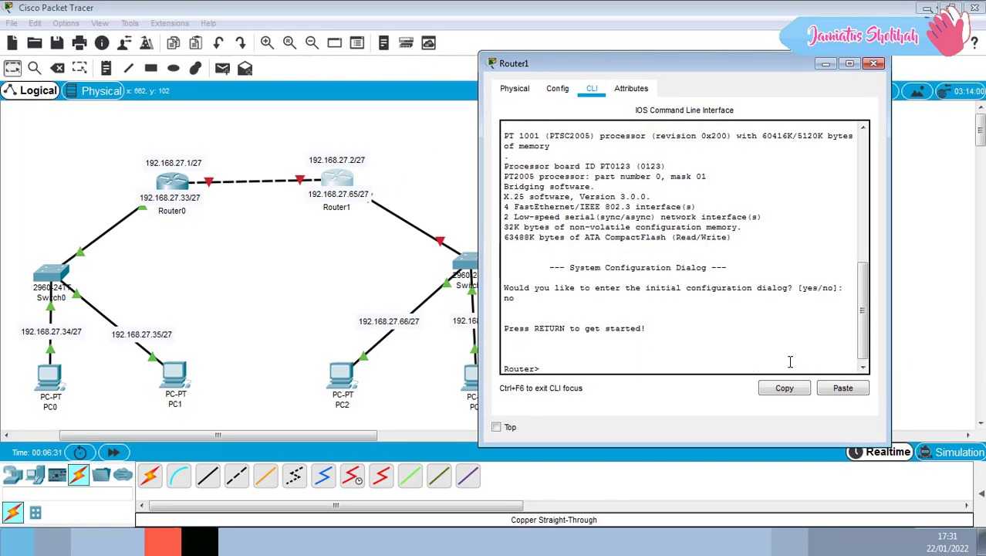
text(en)
key(Return)
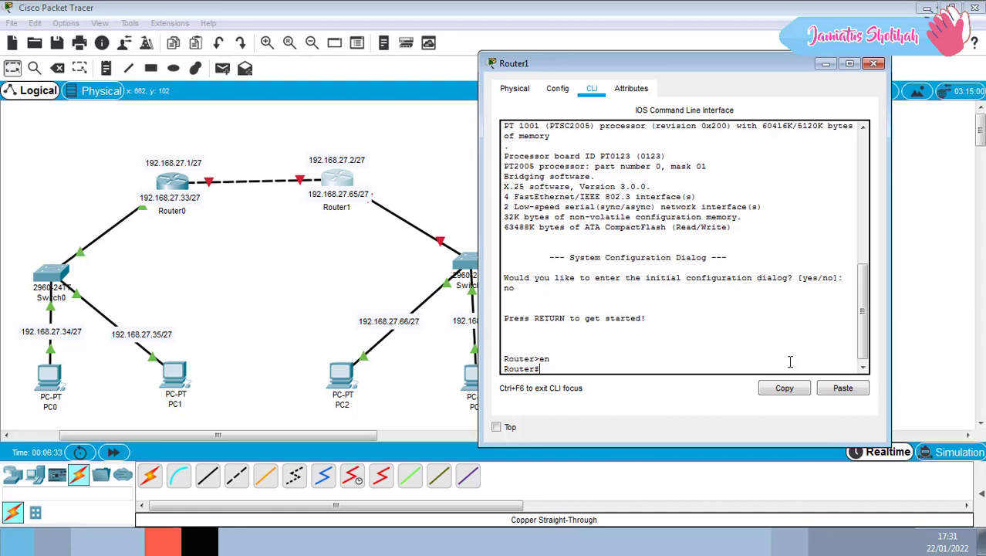
text(conf t)
key(Return)
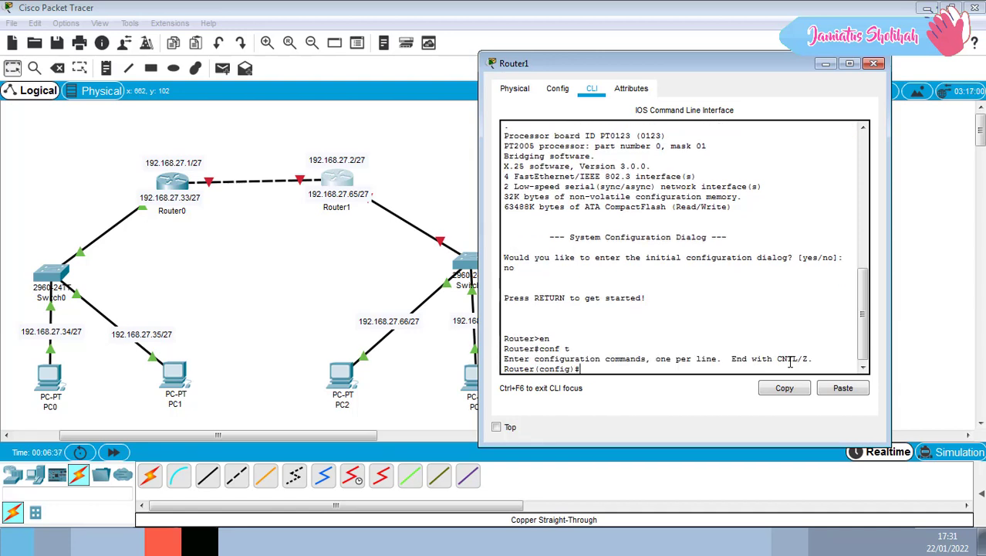
Step: Configure Router1 interface fa0/0 with IP address 192.168.27.2 255.255.255.224, enable it with no shutdown, and exit the interface
text(int fa0/0)
key(Return)
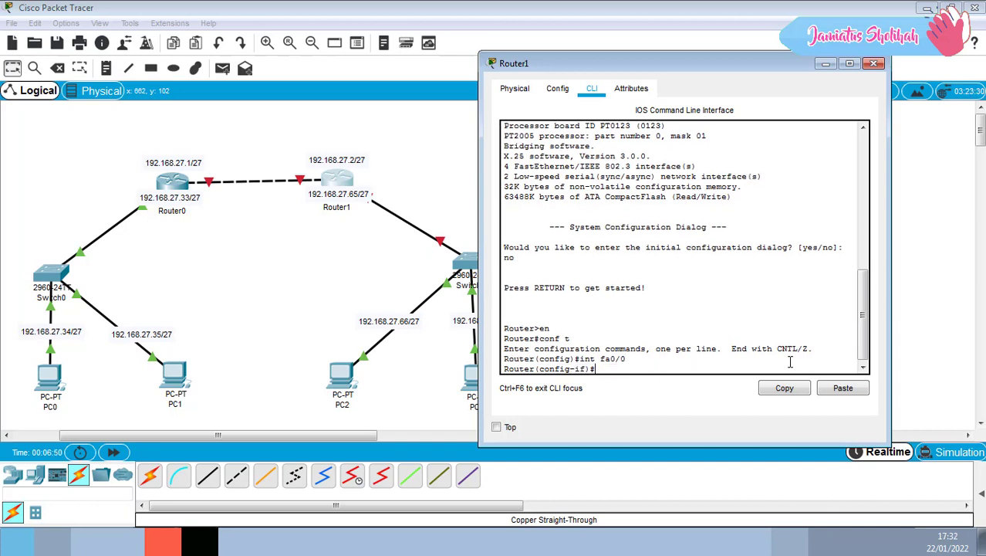
text(ip address 192.168.27.2)
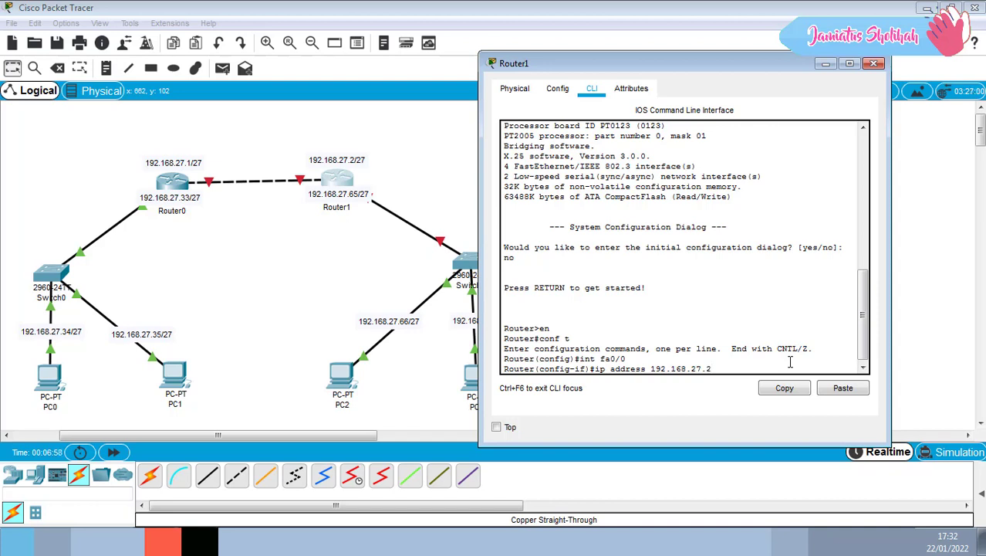
text( 255.255.255.224)
key(Return)
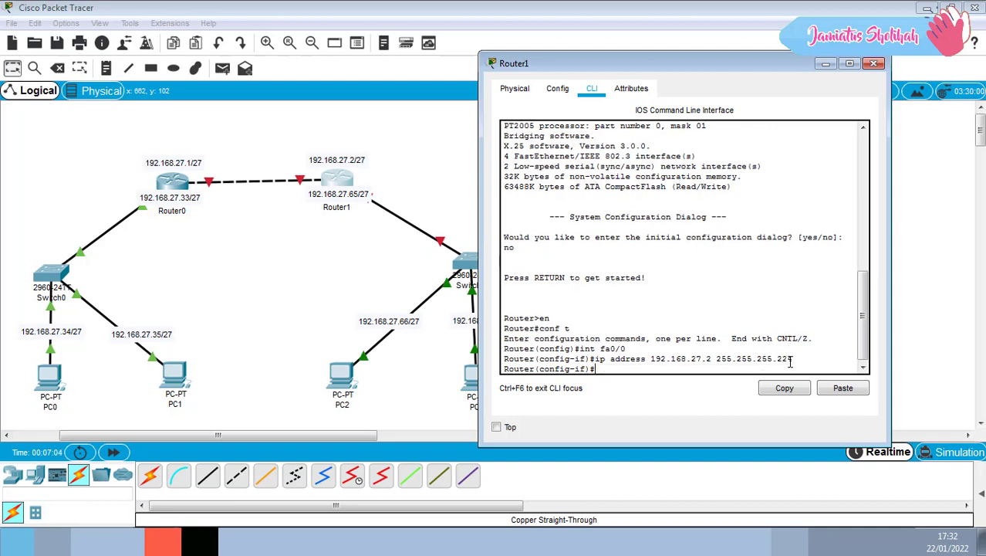
text(no shutdown)
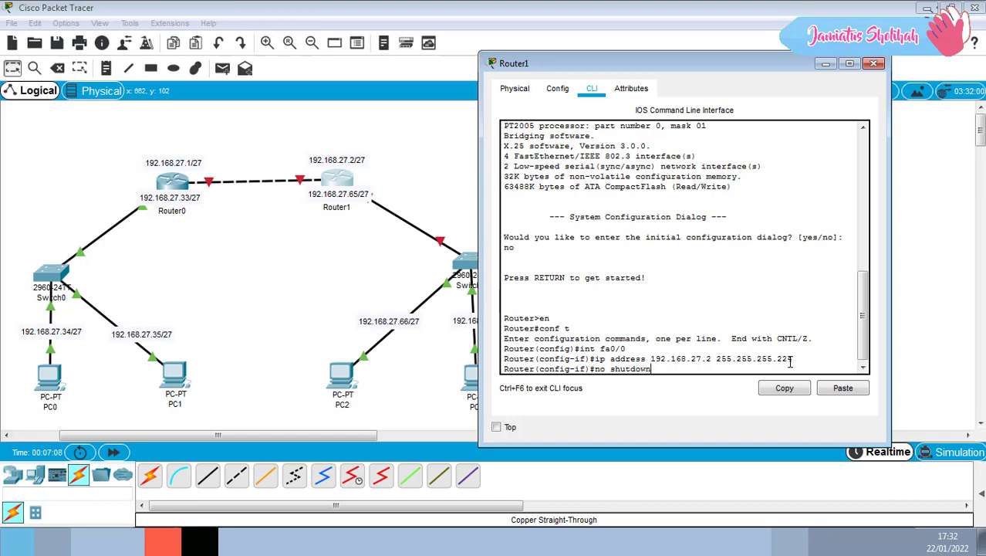
key(Return)
key(Return)
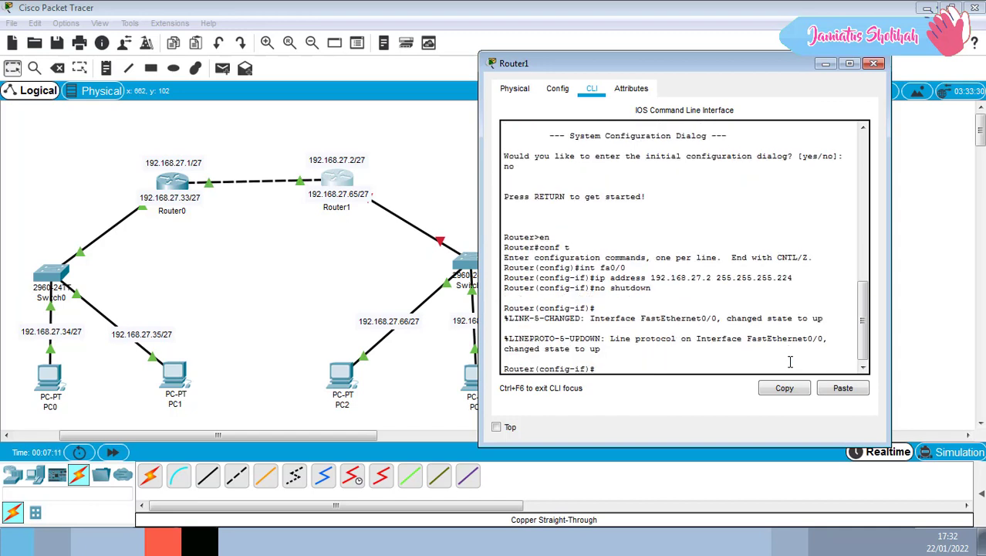
text(exit)
key(Return)
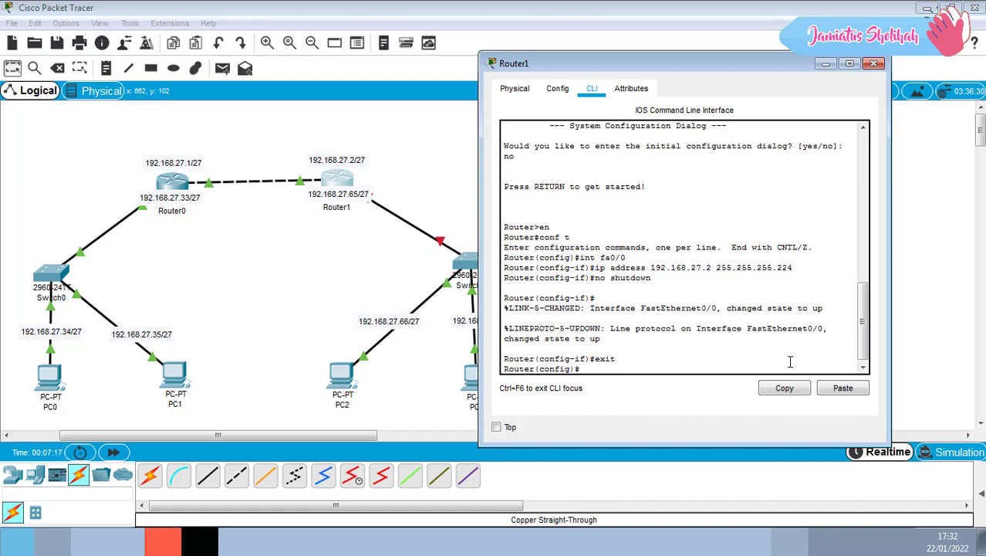
Step: Configure Router1 interface fa1/0 with IP address 192.168.27.65 255.255.255.224 and enable it with no shutdown
text(int fa1/0)
key(Return)
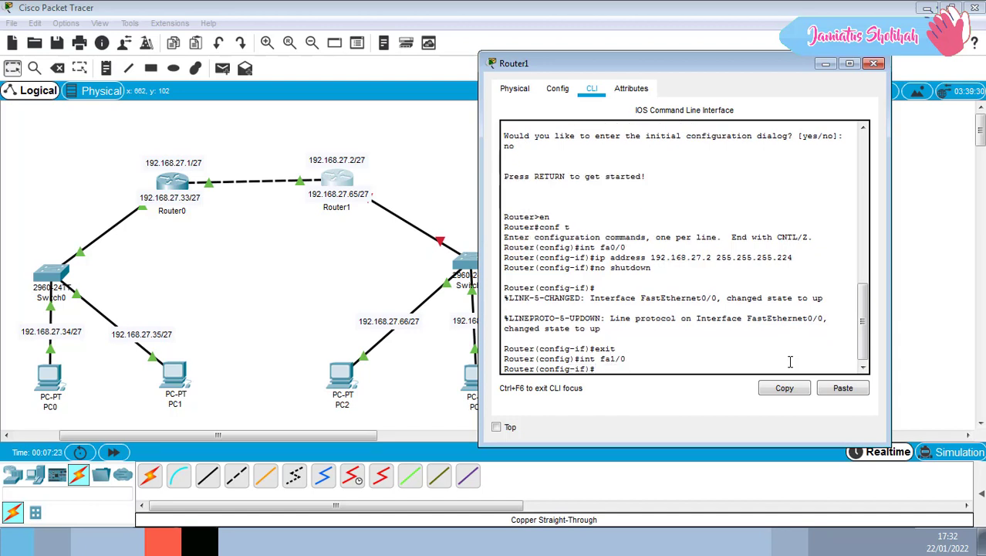
text(ip address 192.168.27.)
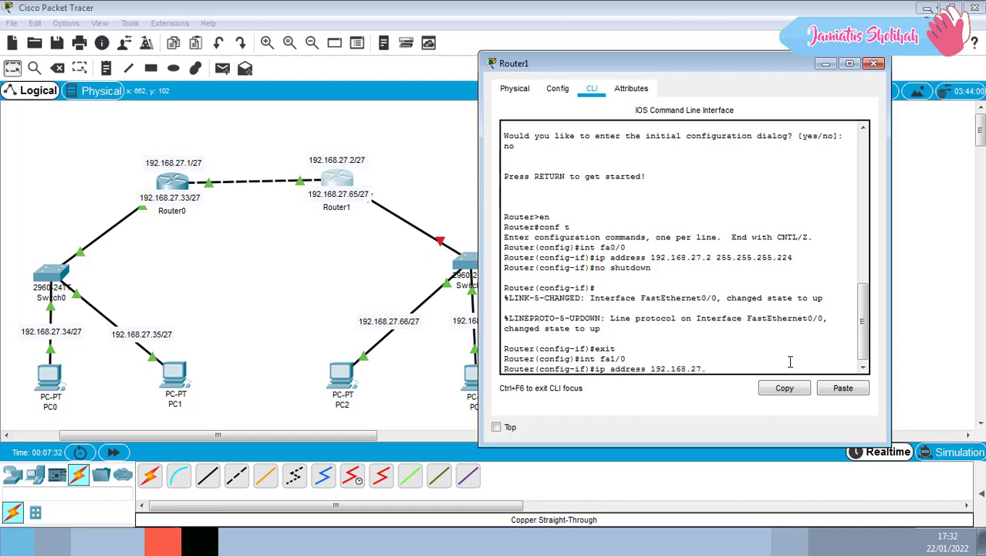
text(65 255.255.255.224)
key(Return)
text(no sh)
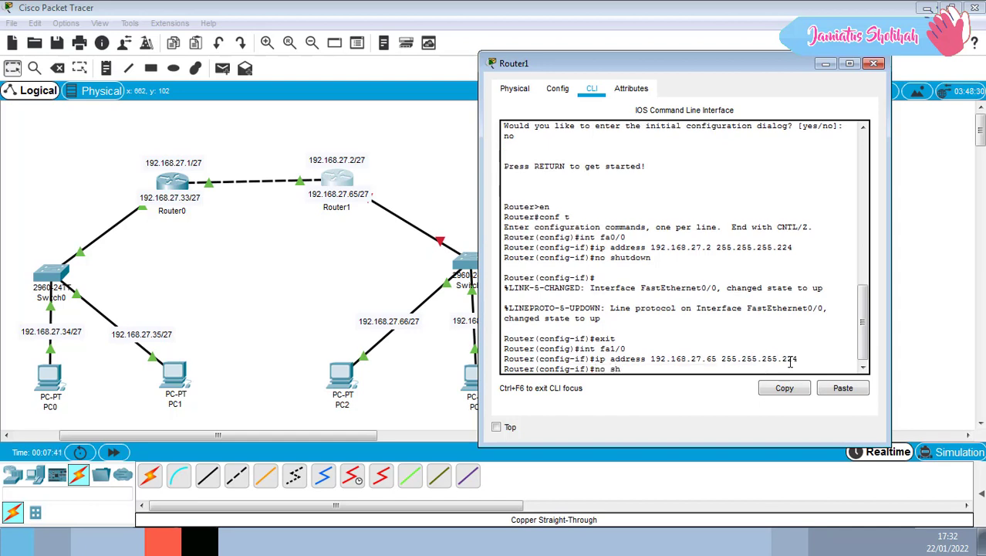
text(utdown)
key(Return)
key(Return)
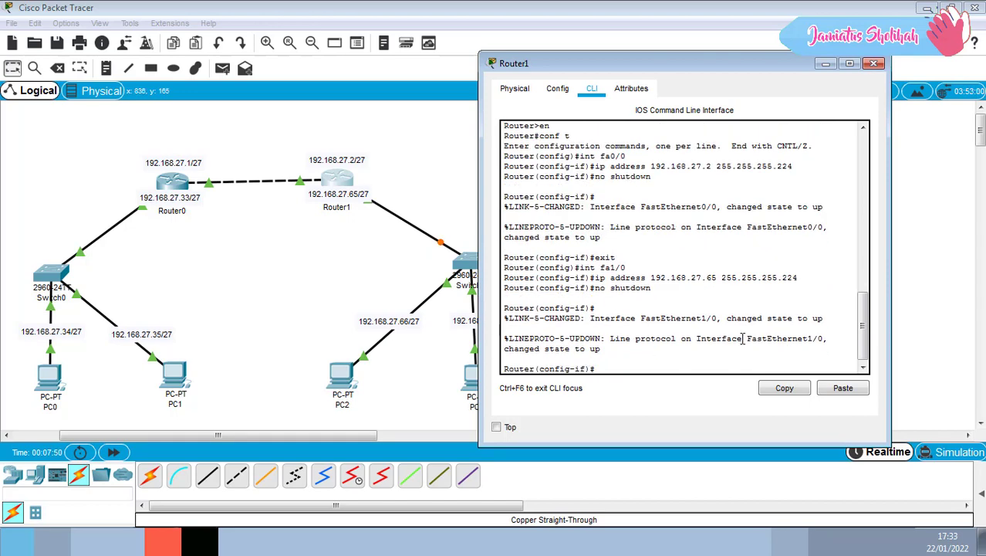
Step: Check the port status, IP address and subnet mask of Router1's FastEthernet0/0 and FastEthernet1/0, and close the router window
click(557, 89)
click(568, 211)
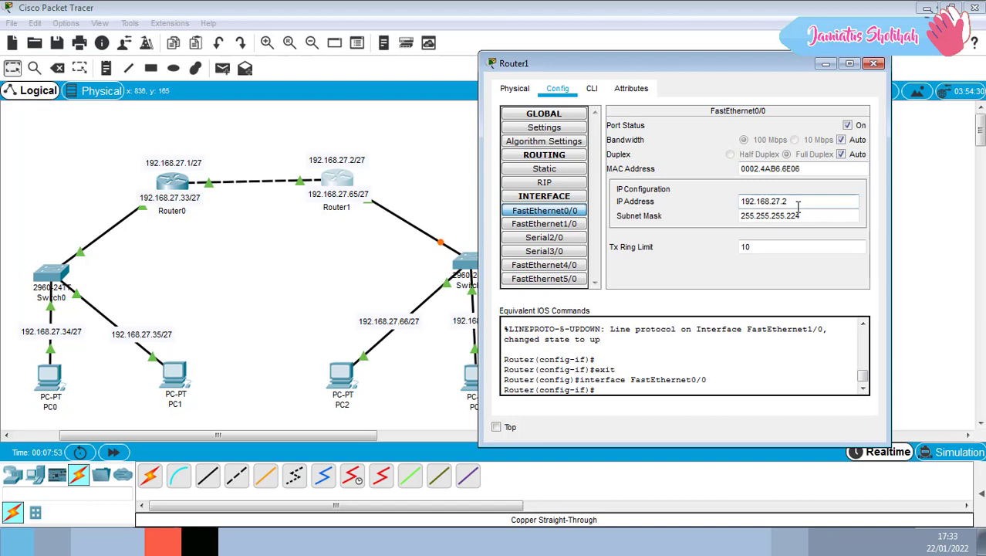
click(543, 224)
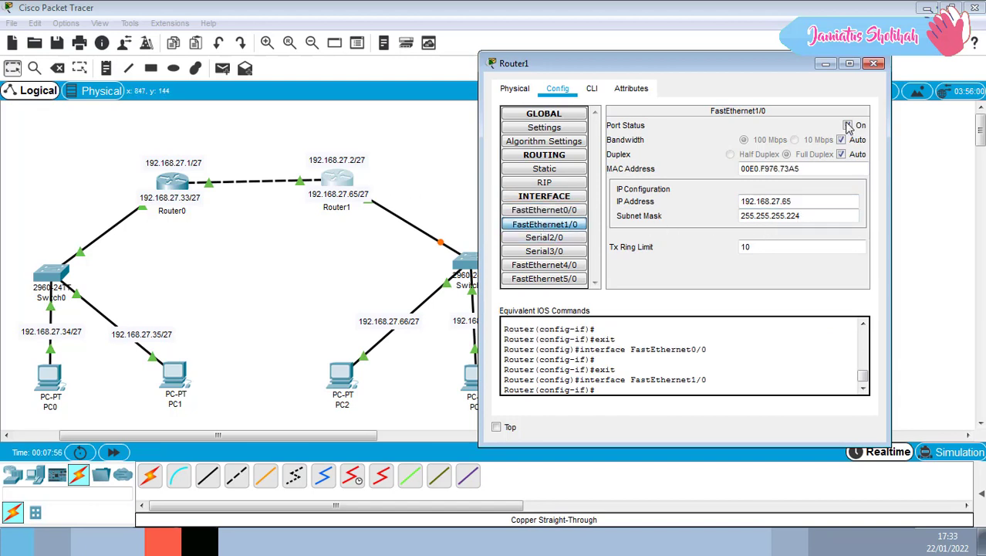
click(873, 64)
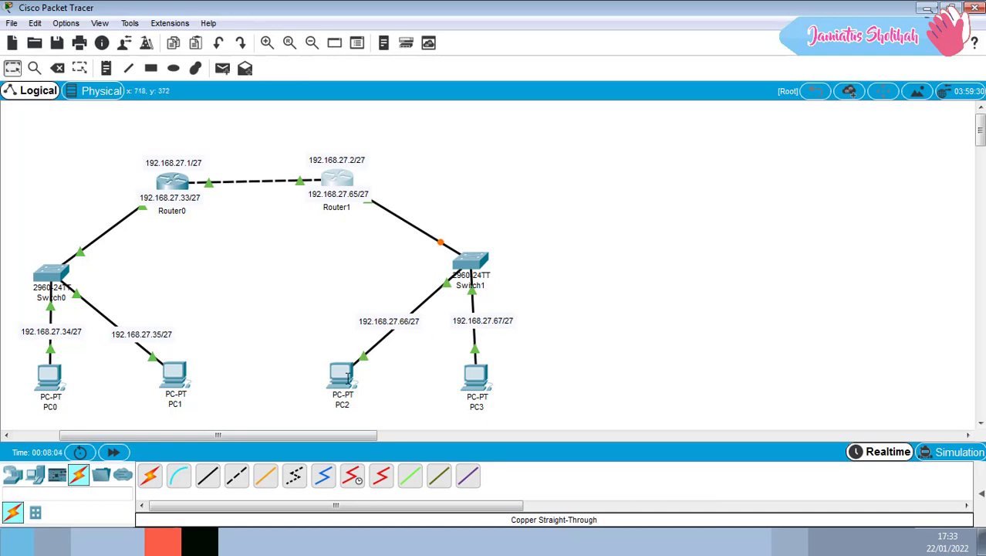
Step: Open PC0's IP configuration and set the static IP address 192.168.27.34 with subnet mask 255.255.255.224
click(48, 386)
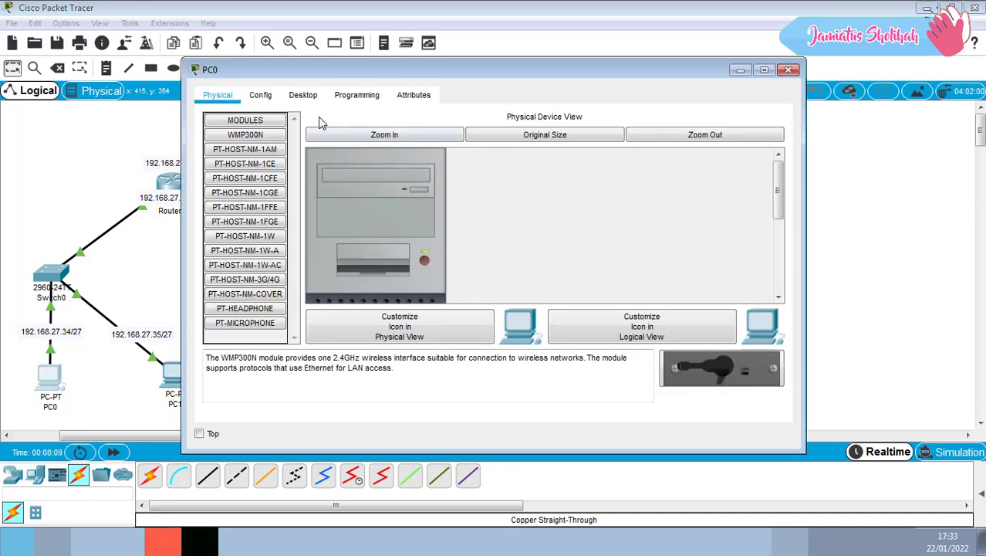
click(265, 95)
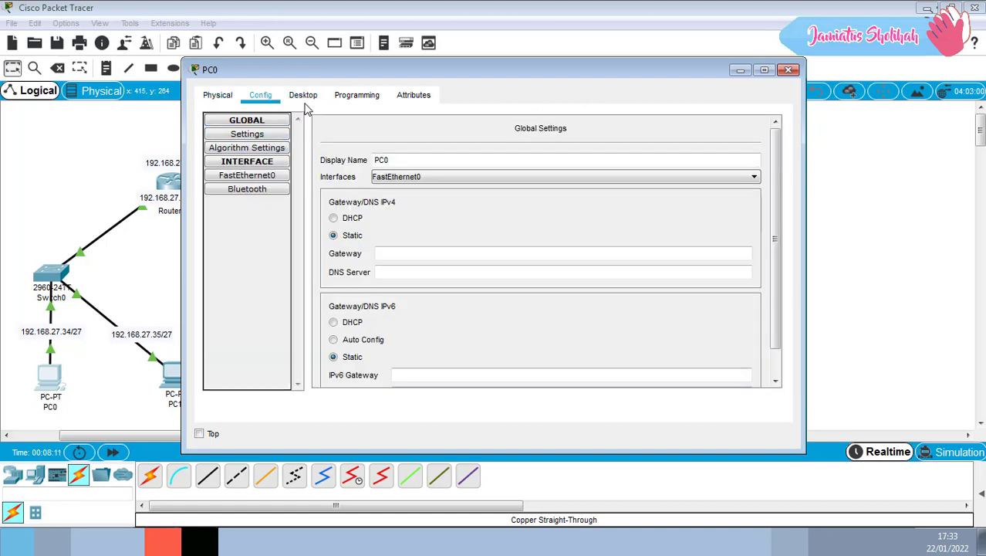
click(303, 95)
click(269, 147)
click(440, 134)
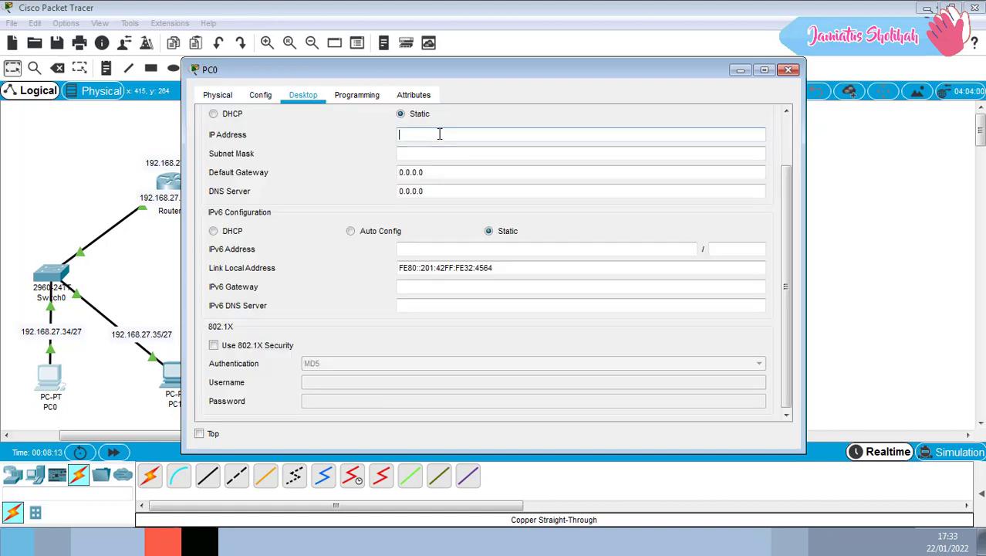
text(192.)
text(168.27.34)
click(457, 154)
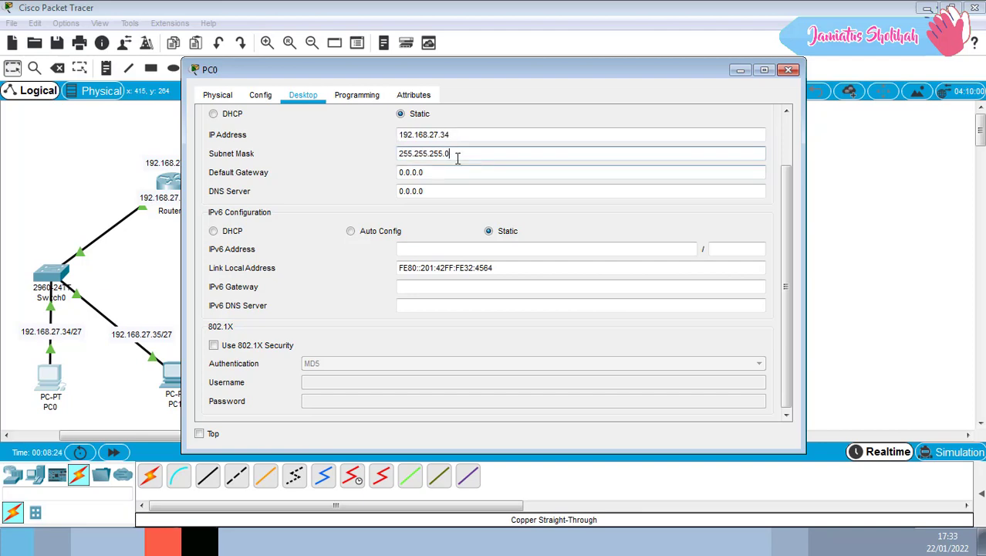
text(224)
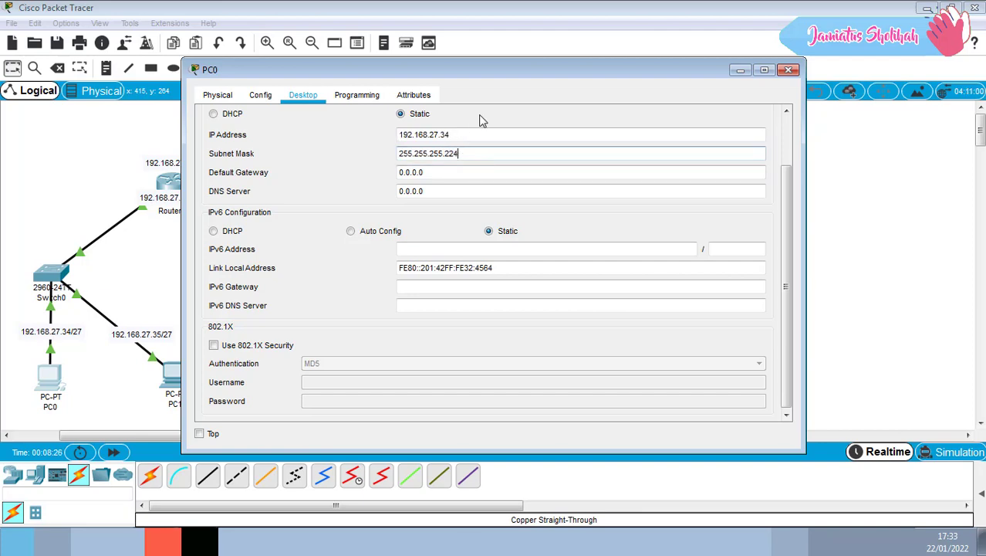
Step: Move PC0's window clear of Router0, set the default gateway to 192.168.27.33, and close the window
drag(501, 72, 631, 65)
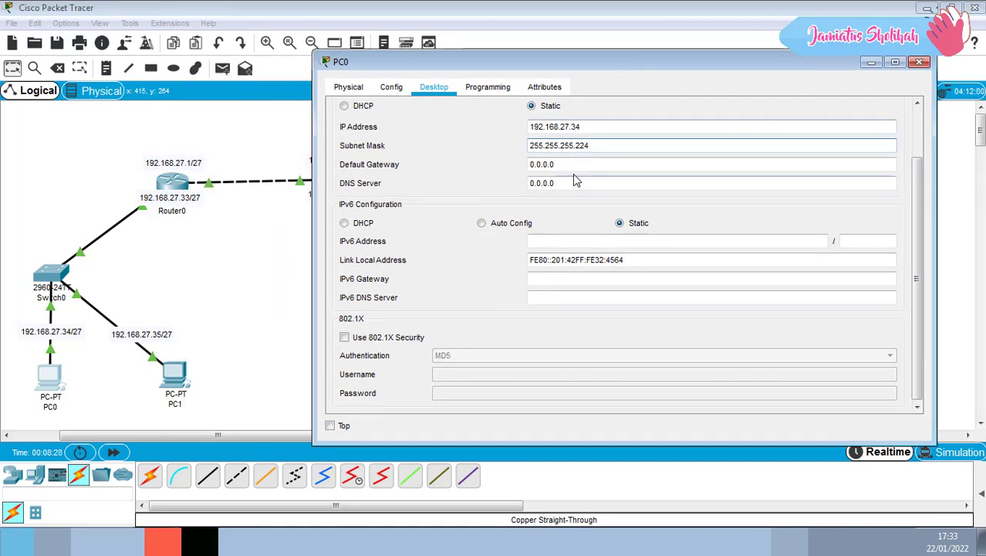
drag(575, 165, 509, 172)
text(192.168.27.34)
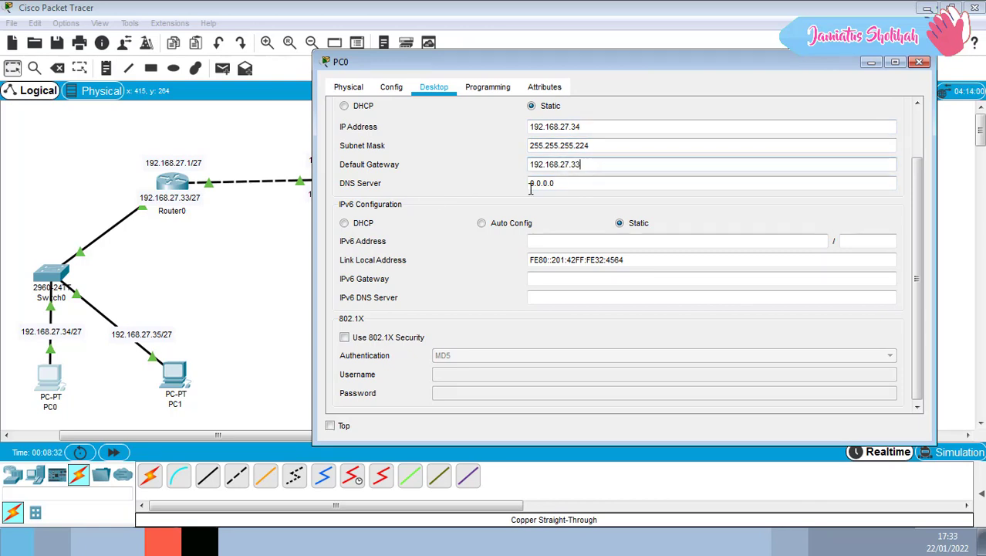
text(3)
click(920, 66)
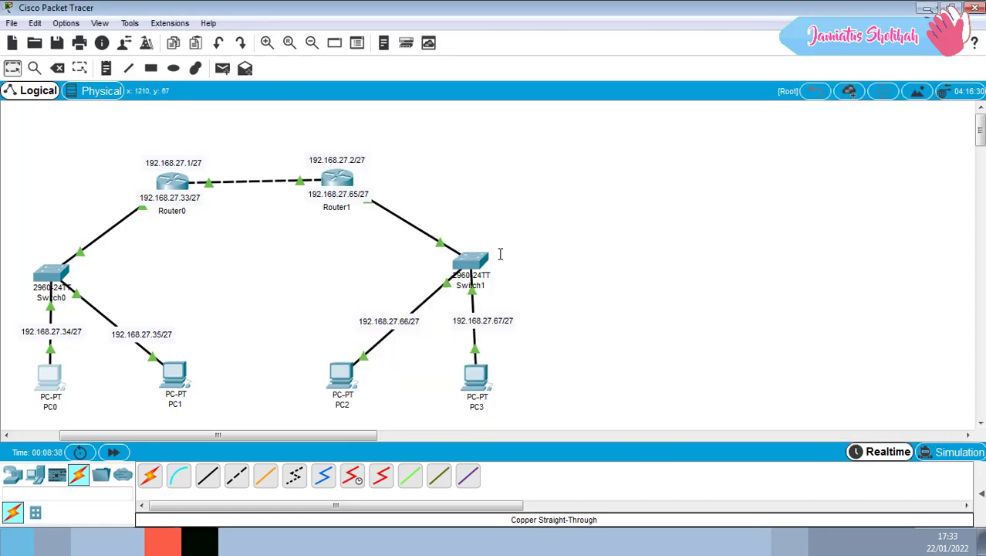
Step: Open PC1's IP configuration and set the static IP address 192.168.27.35 with subnet mask 255.255.255.224
click(175, 373)
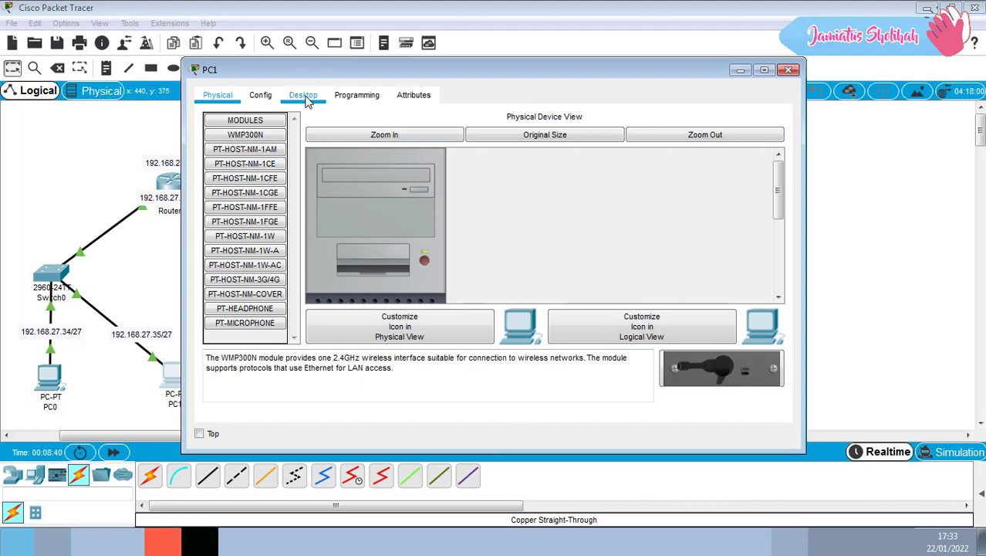
drag(349, 71, 410, 65)
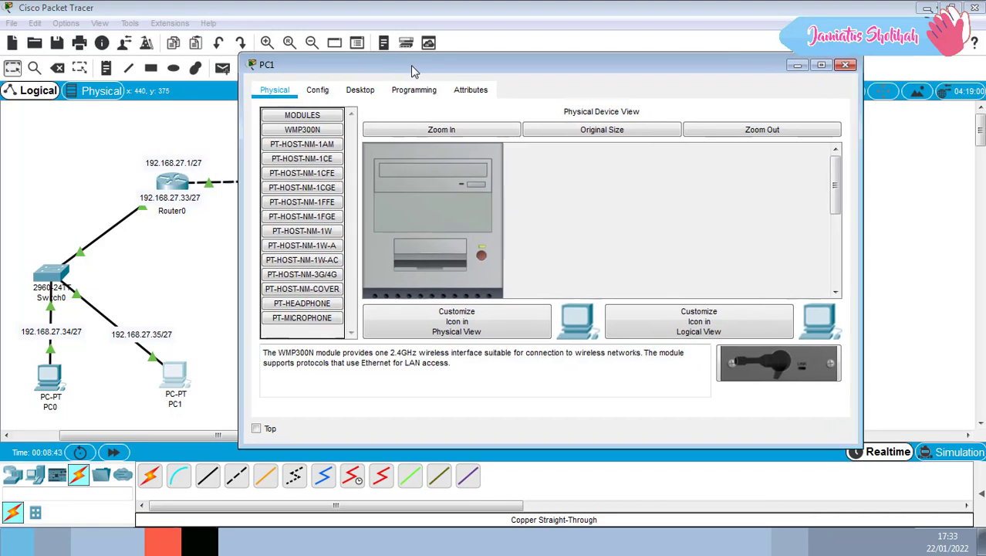
click(364, 89)
click(324, 154)
click(482, 130)
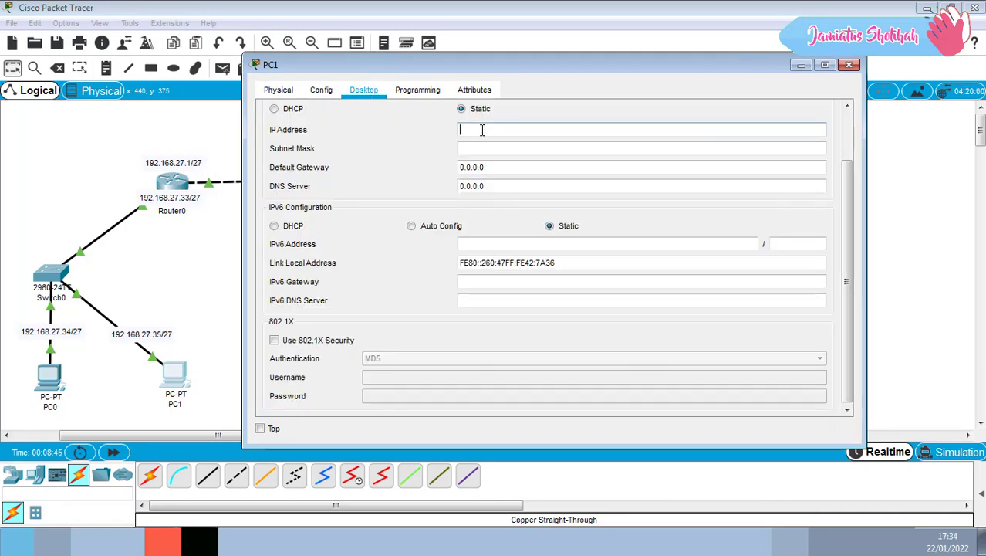
text(192.168.27.345)
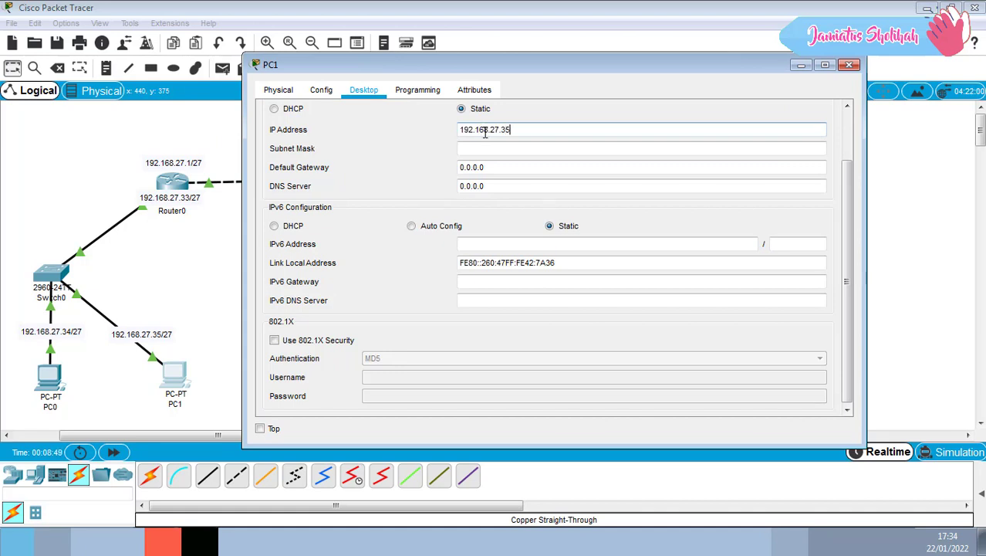
click(538, 148)
key(BackSpace)
text(224)
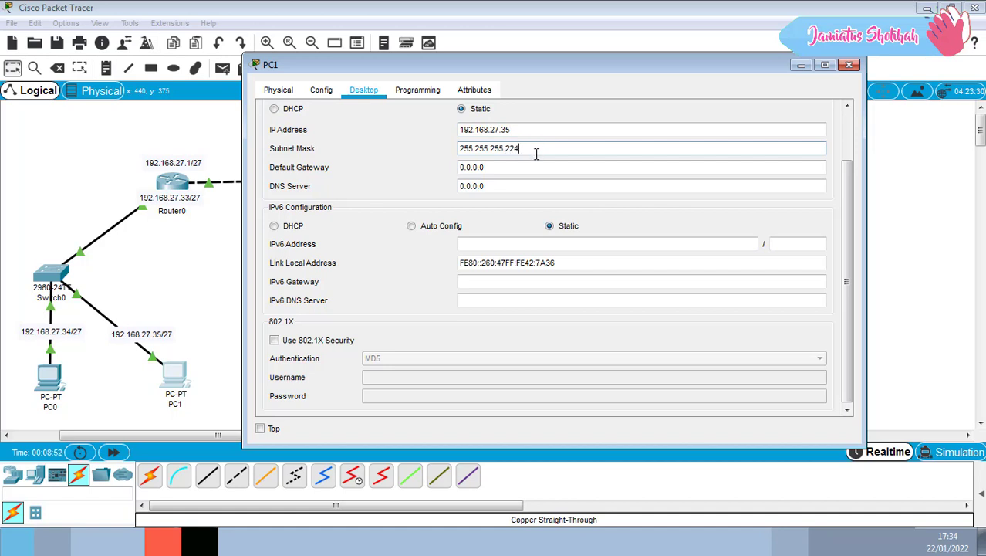
Step: Set PC1's default gateway to 192.168.27.33 and close its window
key(Tab)
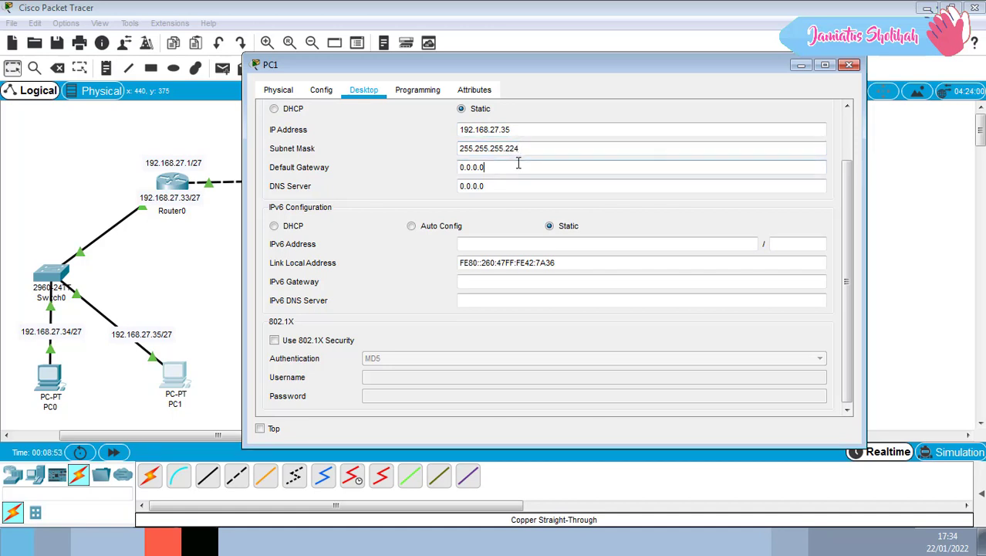
text(192.168.27.34)
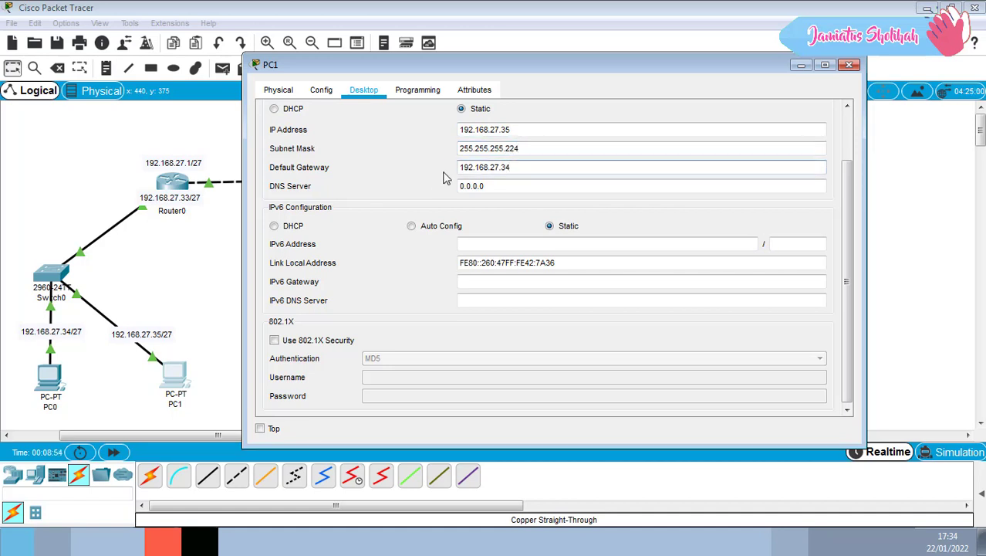
key(BackSpace)
text(3)
click(850, 64)
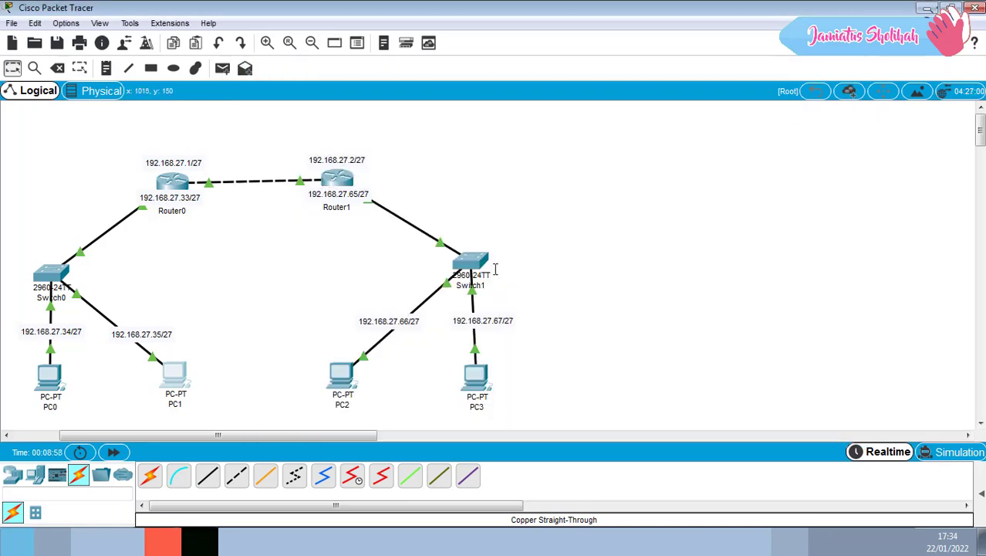
Step: Open PC2's IP configuration and place its window so that Router1 and PC2 stay visible beside it
click(342, 376)
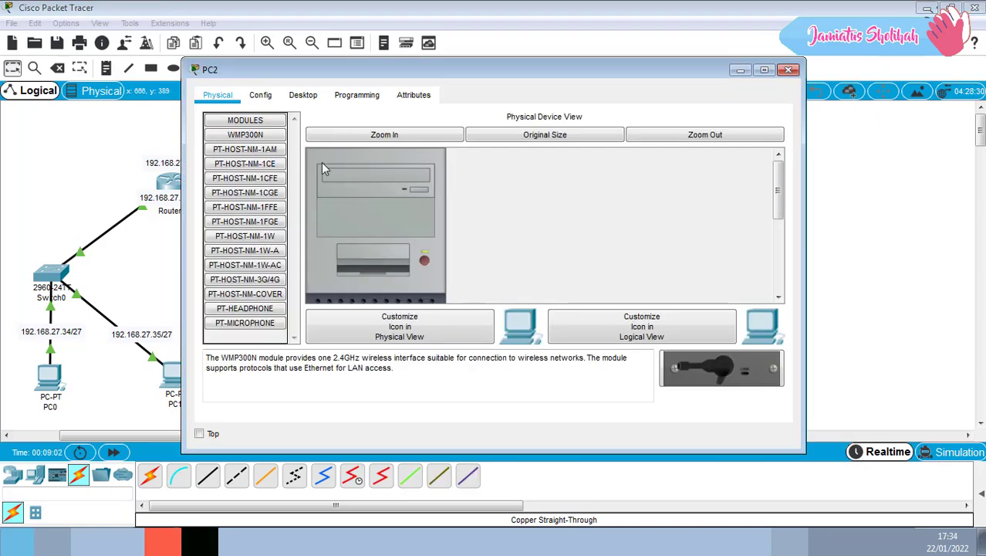
click(303, 94)
click(270, 139)
drag(423, 70, 642, 73)
drag(293, 435, 338, 436)
click(200, 542)
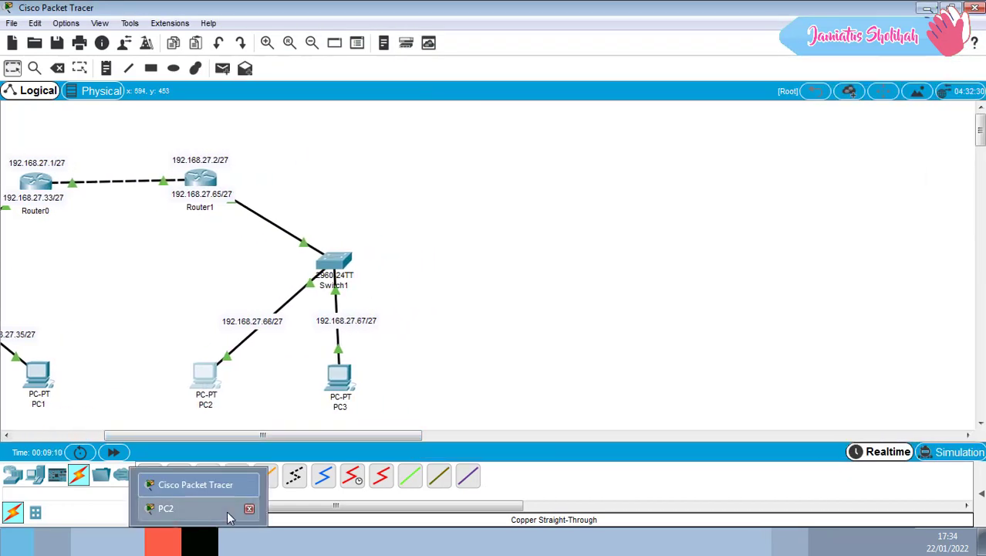
click(206, 515)
Step: Set PC2's static IP address to 192.168.27.66 with subnet mask 255.255.255.224
click(641, 137)
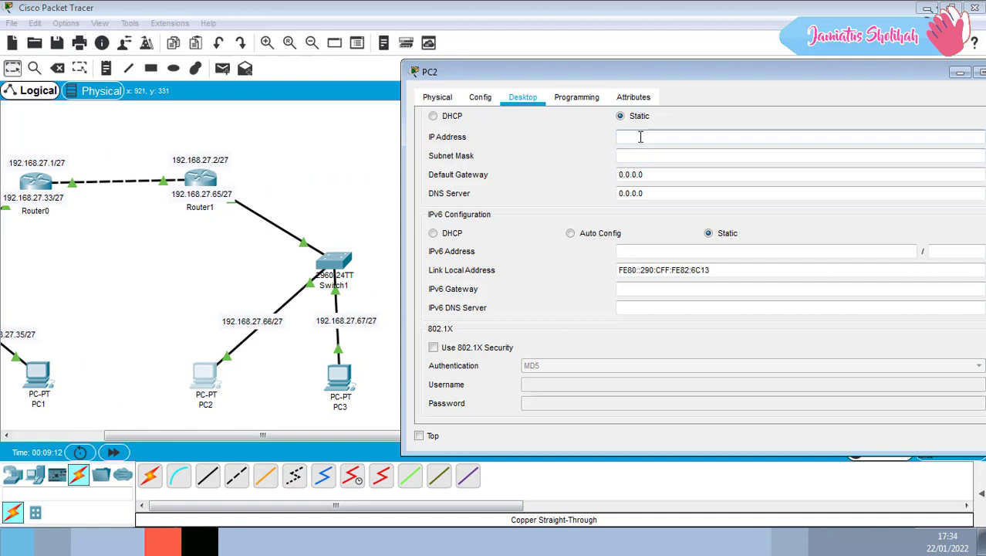
text(192.168.27.3466)
drag(690, 133, 588, 142)
key(ctrl+c)
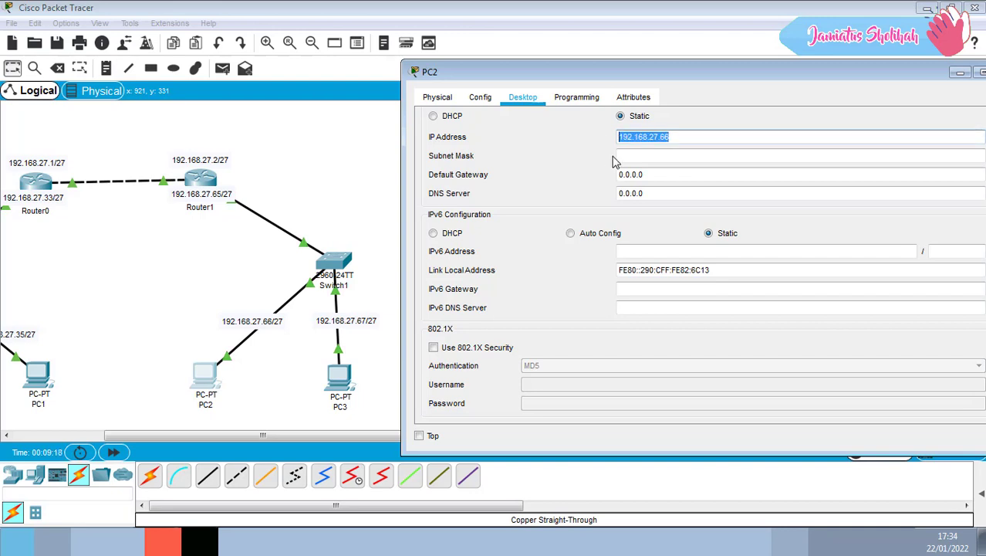
click(705, 155)
key(BackSpace)
text(22)
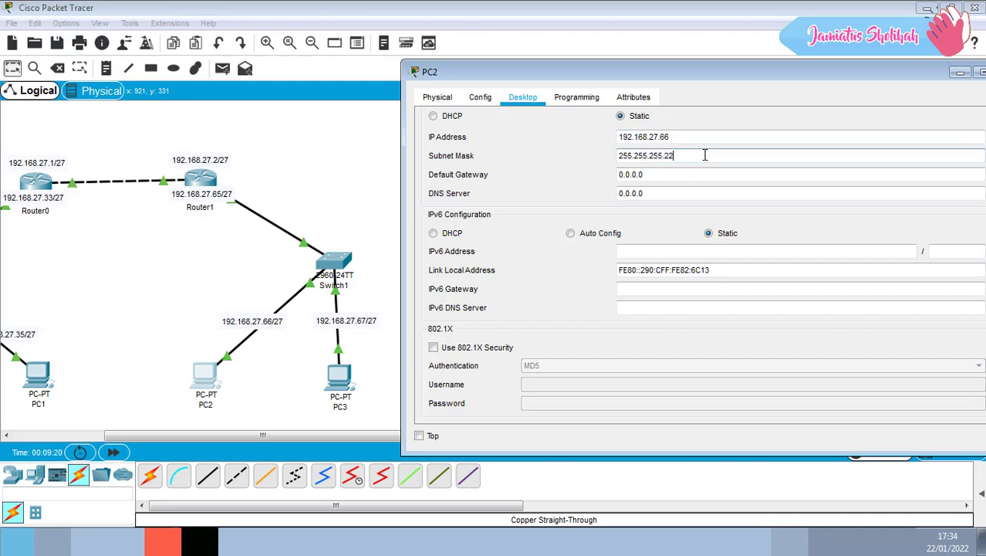
text(4)
Step: Set PC2's default gateway to 192.168.27.65 and close its window
double_click(679, 173)
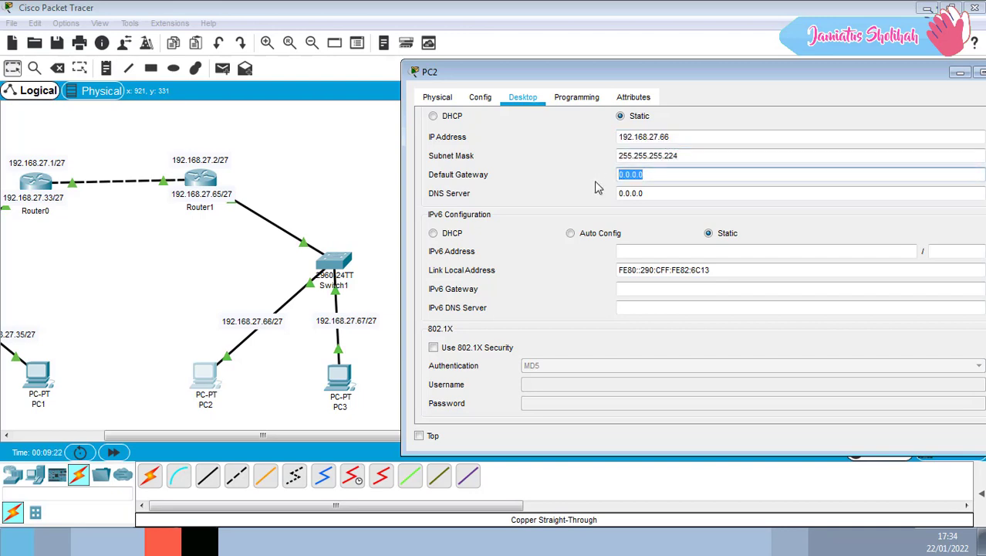
key(ctrl+v)
text(5)
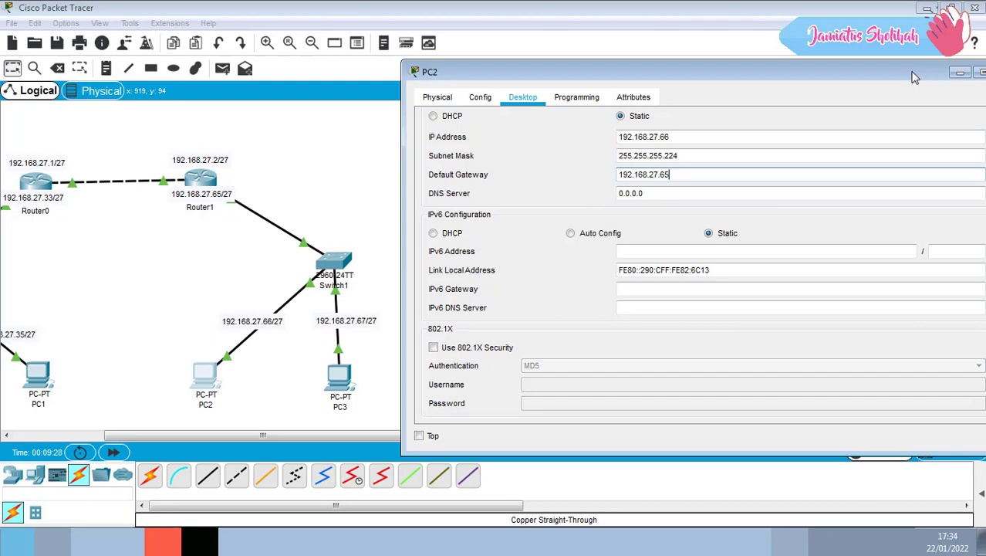
drag(913, 78, 888, 81)
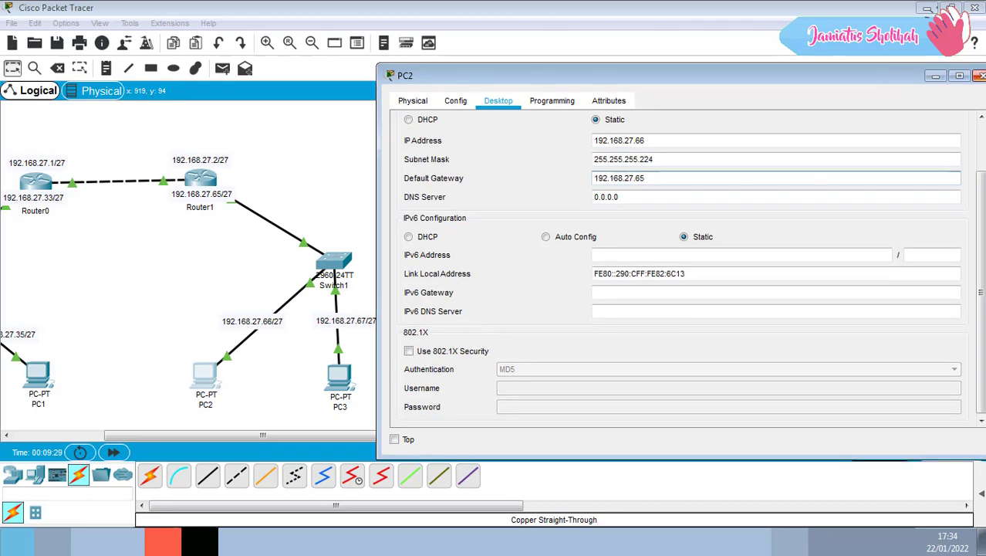
click(980, 75)
Step: Open PC3's IP configuration and set the static IP address 192.168.27.67 with subnet mask 255.255.255.224
click(341, 376)
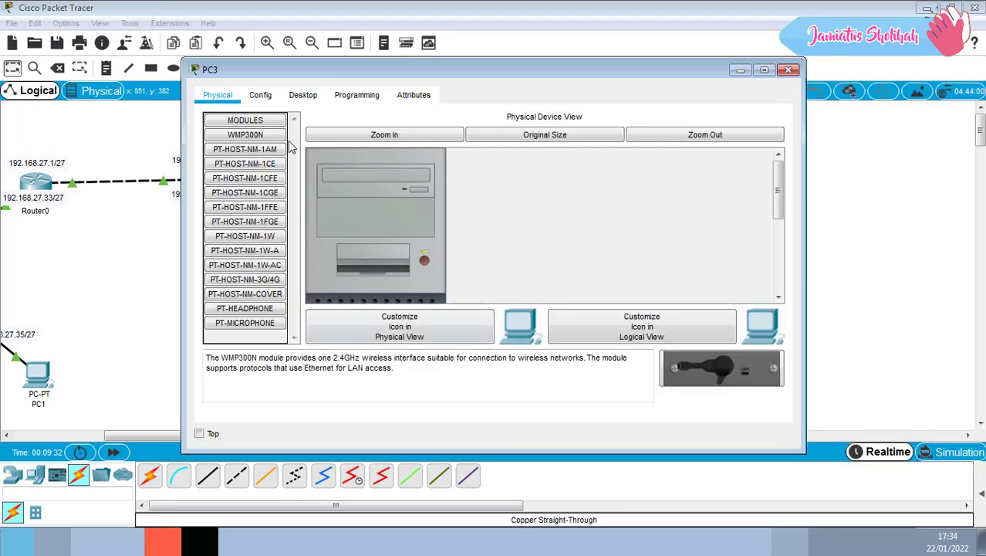
click(305, 94)
click(260, 143)
drag(355, 73, 563, 78)
click(626, 137)
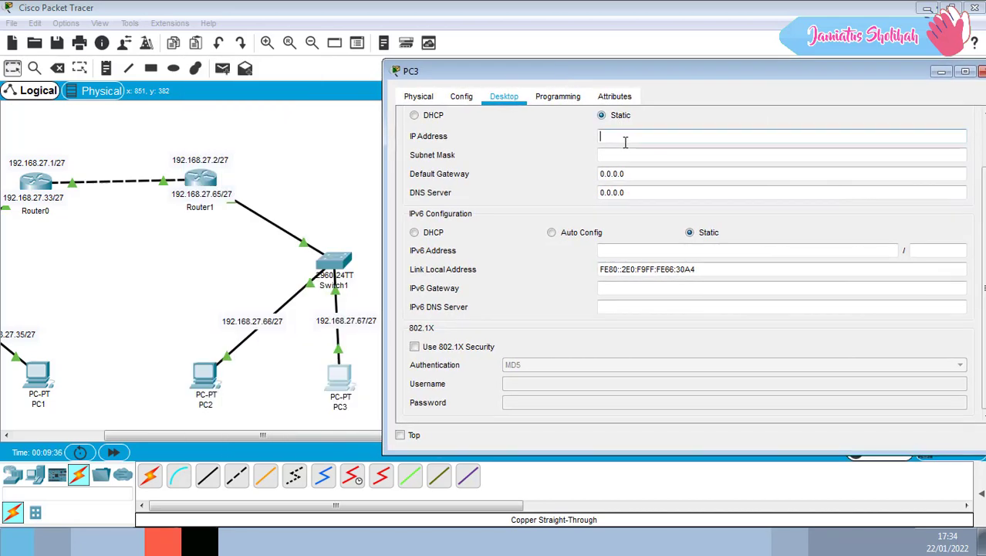
text(192.168.27.66)
key(BackSpace)
text(7)
click(636, 160)
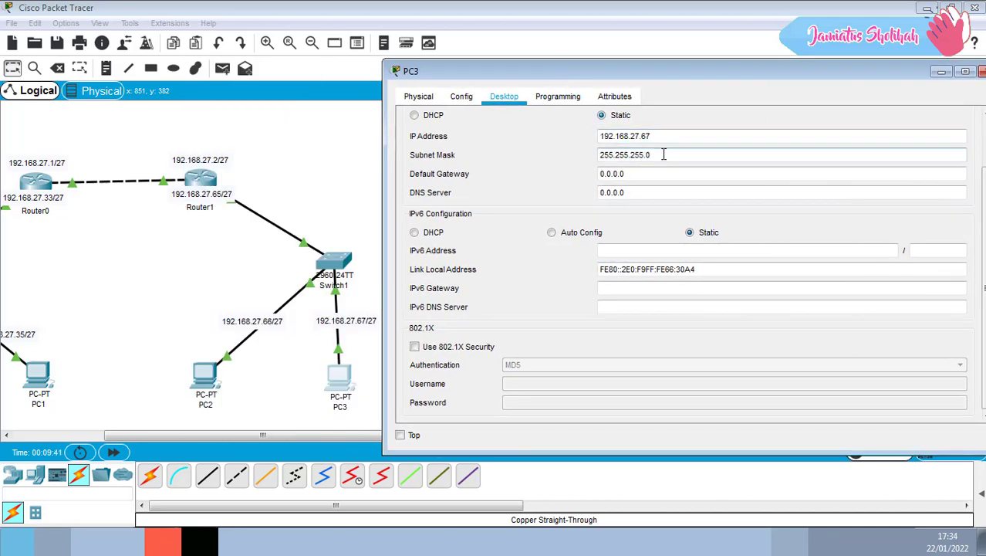
key(BackSpace)
text(224)
Step: Set PC3's default gateway to 192.168.27.65 and close its window
key(Tab)
text(192.168.27.65)
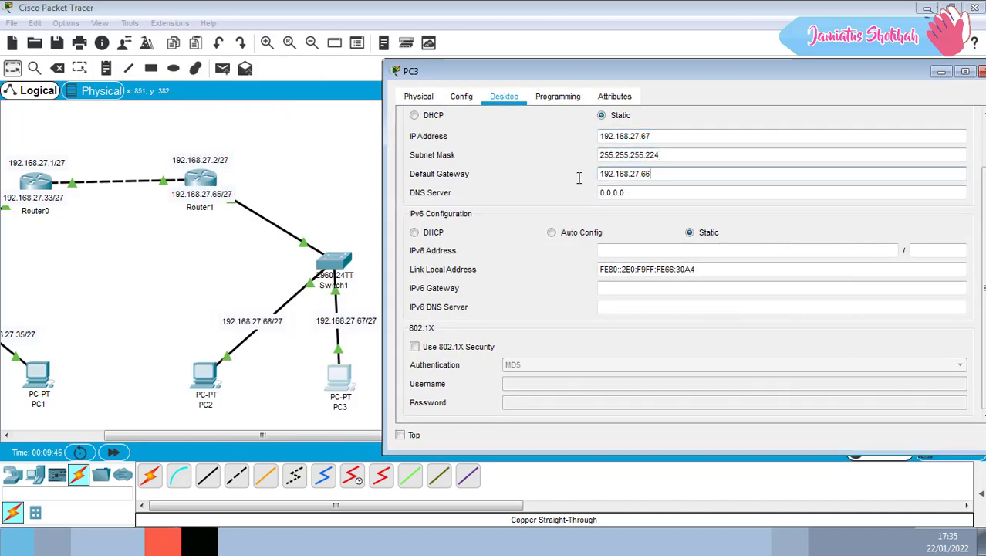
drag(724, 74, 692, 74)
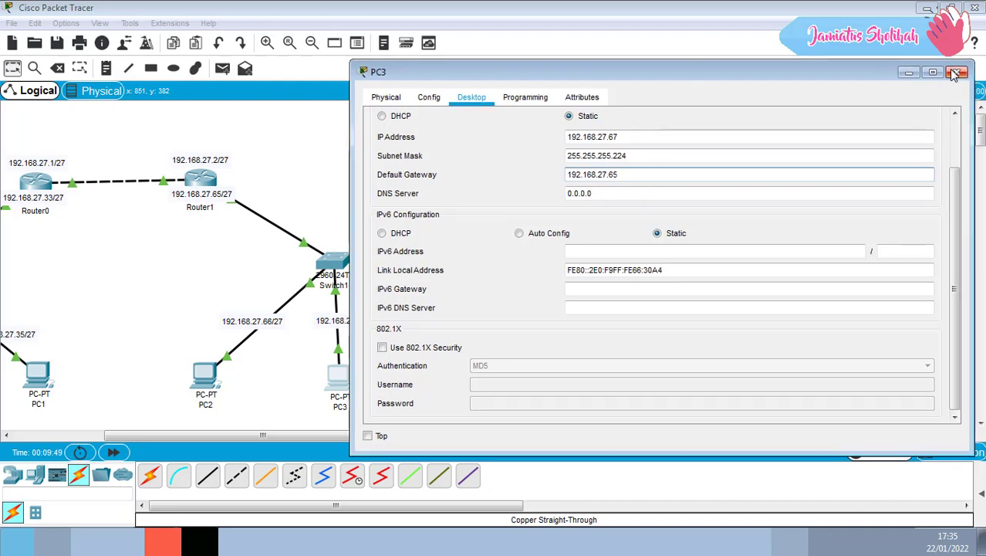
click(953, 71)
Step: Open Router0's command line, exit interface configuration, and enter RIP configuration with router rip
drag(354, 436, 273, 438)
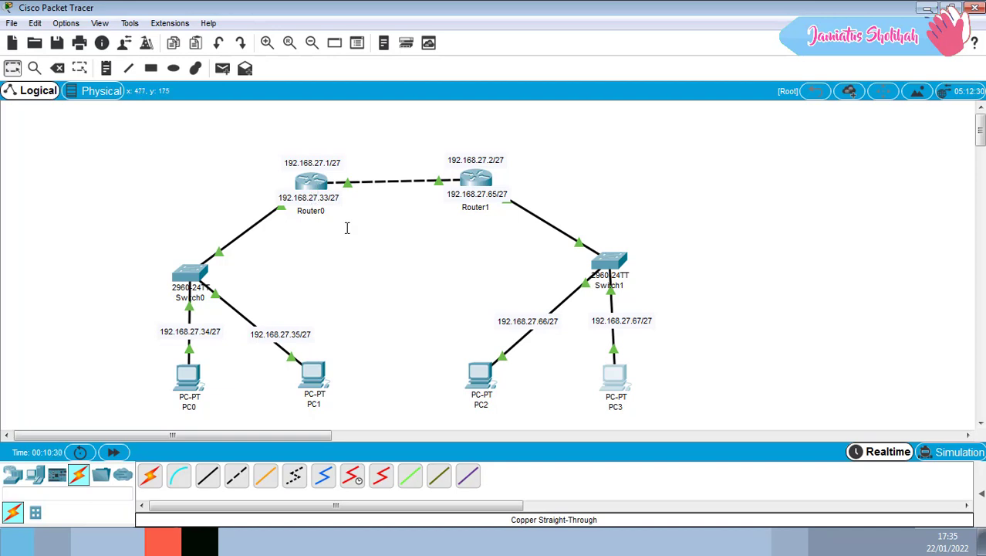
click(319, 184)
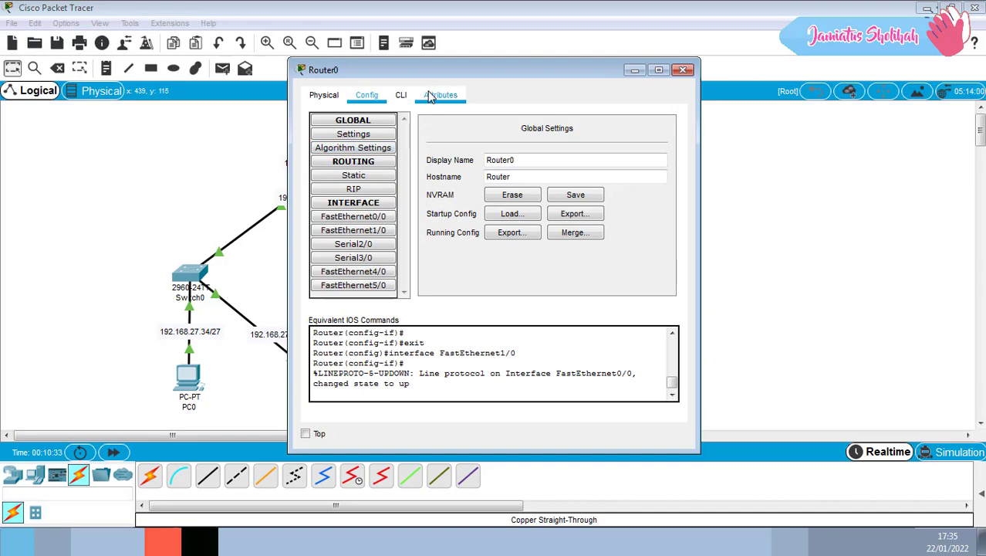
click(401, 95)
key(Return)
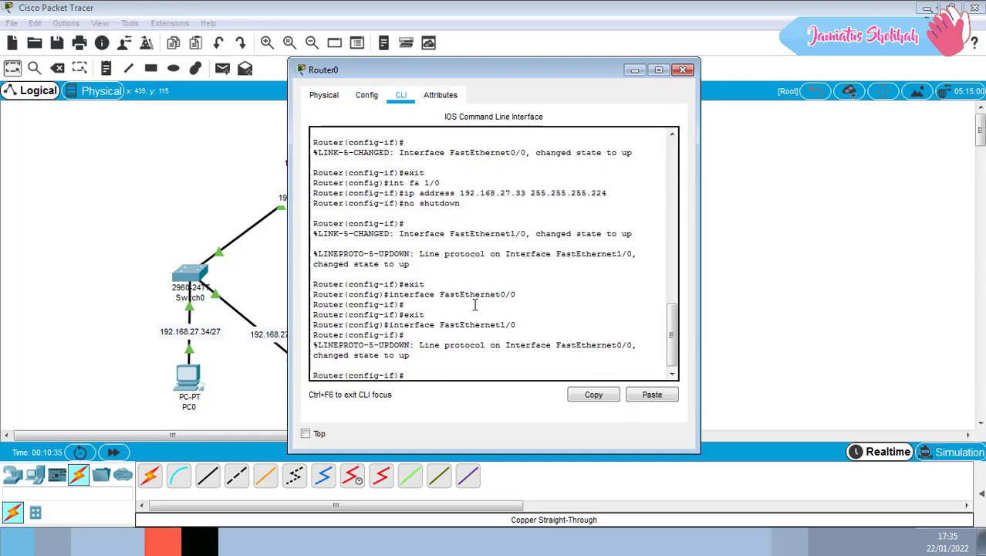
text(exit)
key(Return)
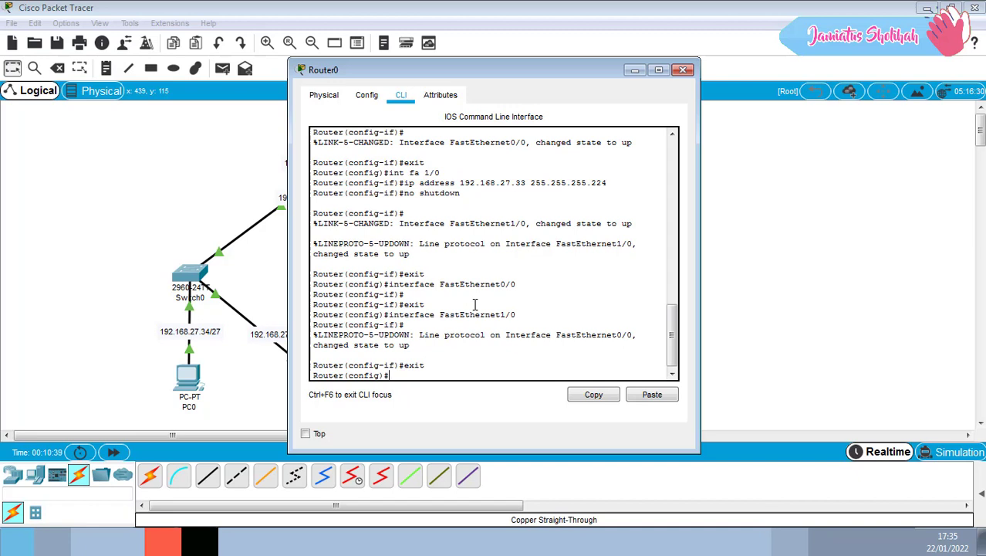
text(router rip)
key(Return)
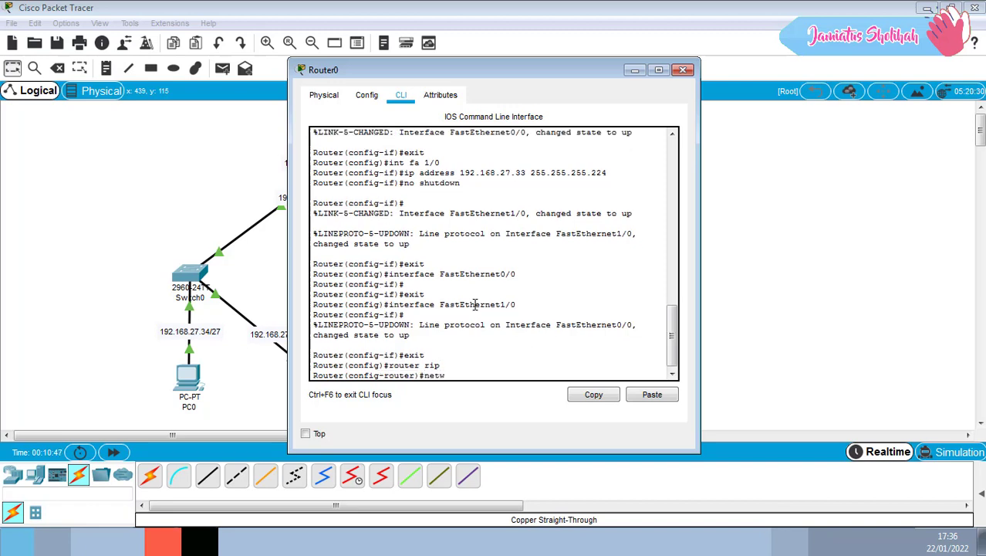
Step: Add network 192.168.27.0 to Router0's RIP configuration, moving the router window clear of the topology
text(network)
drag(477, 70, 720, 66)
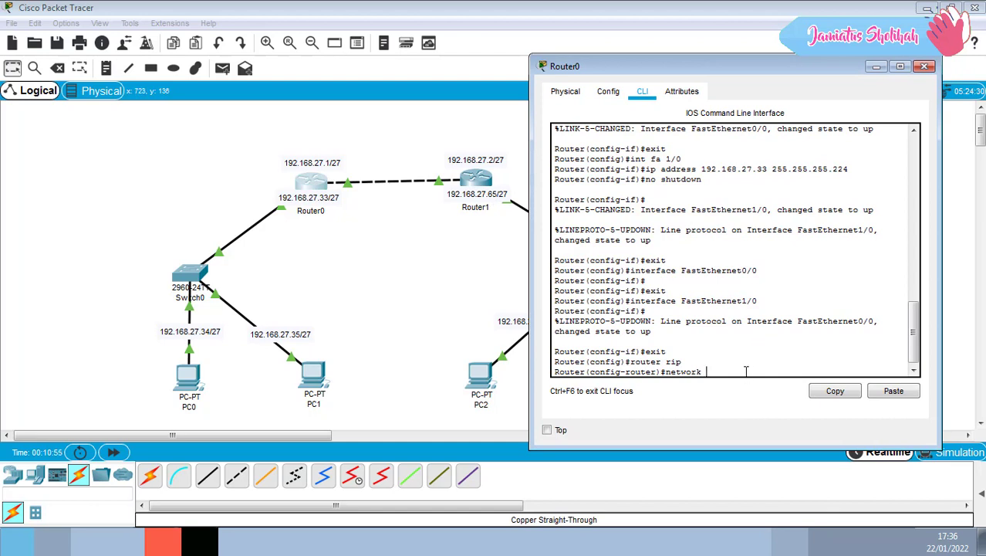
text(192.168.27.0)
key(Return)
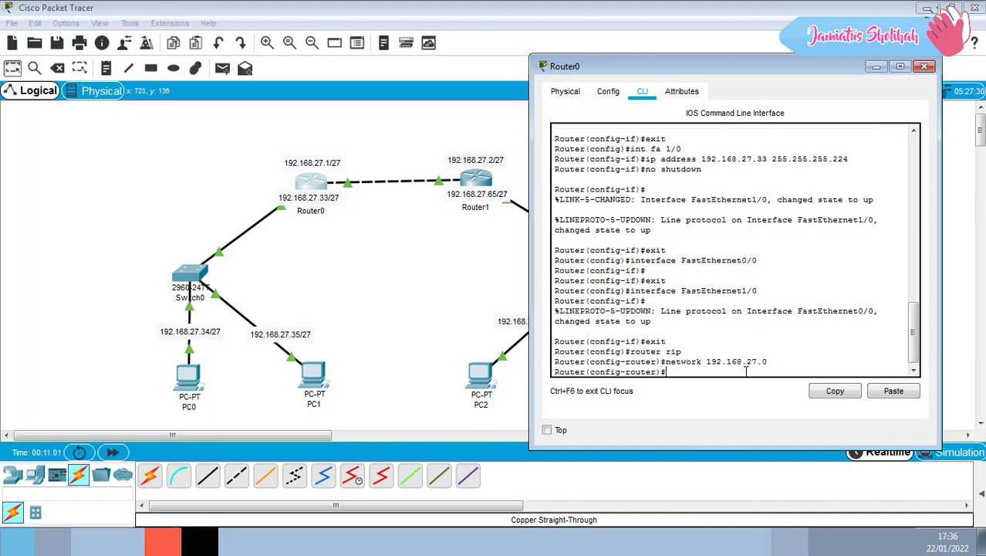
Step: Add network 192.168.27.64 to Router0's RIP configuration, exit RIP mode and close the router window
text(network 192.168.27.)
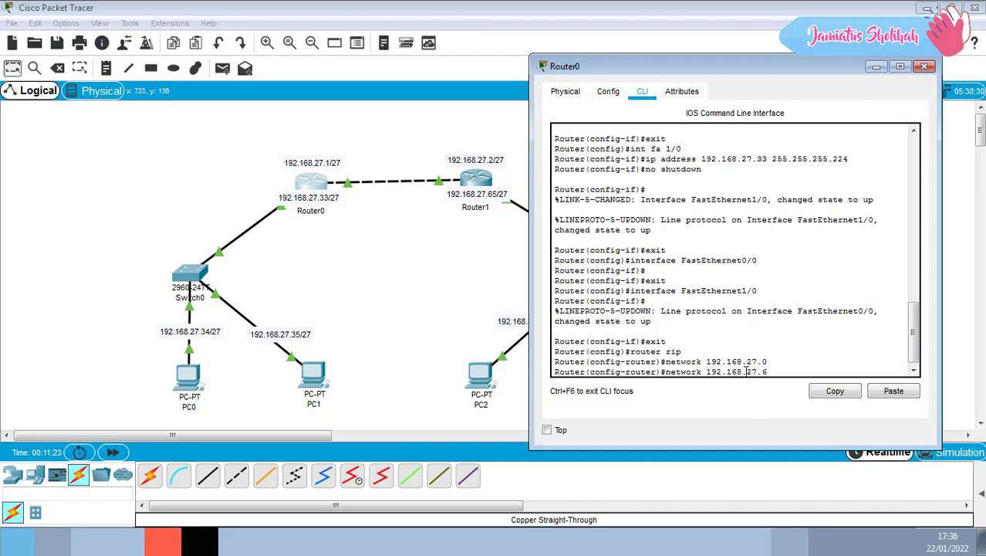
text(64)
key(Return)
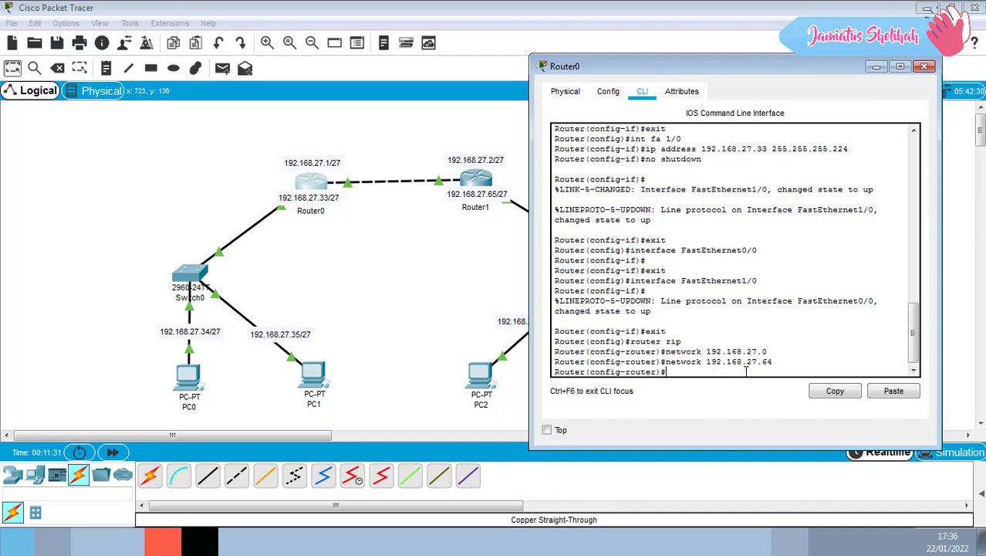
text(exit)
key(Return)
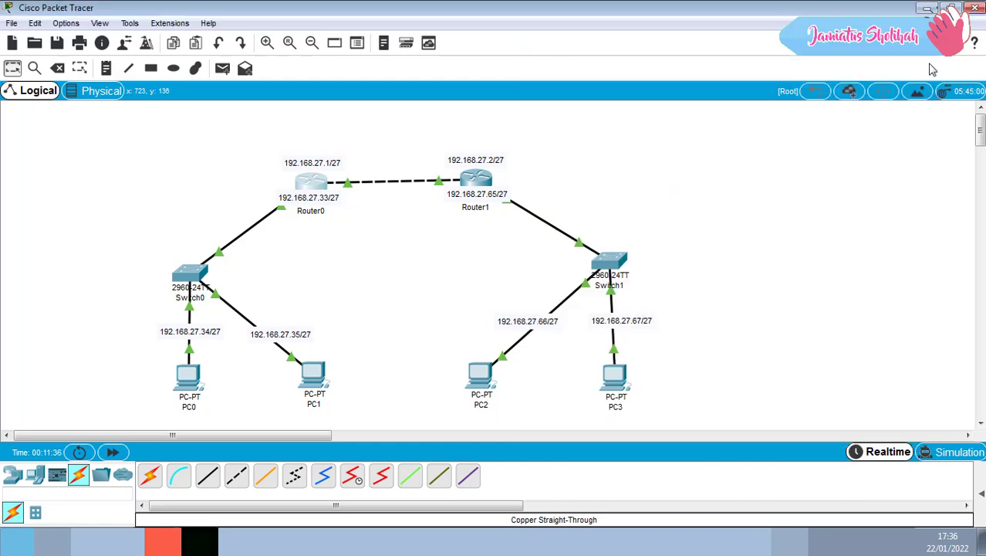
click(924, 65)
Step: Open Router1's command line clear of the topology, exit interface configuration, and enter RIP configuration with router rip
click(475, 179)
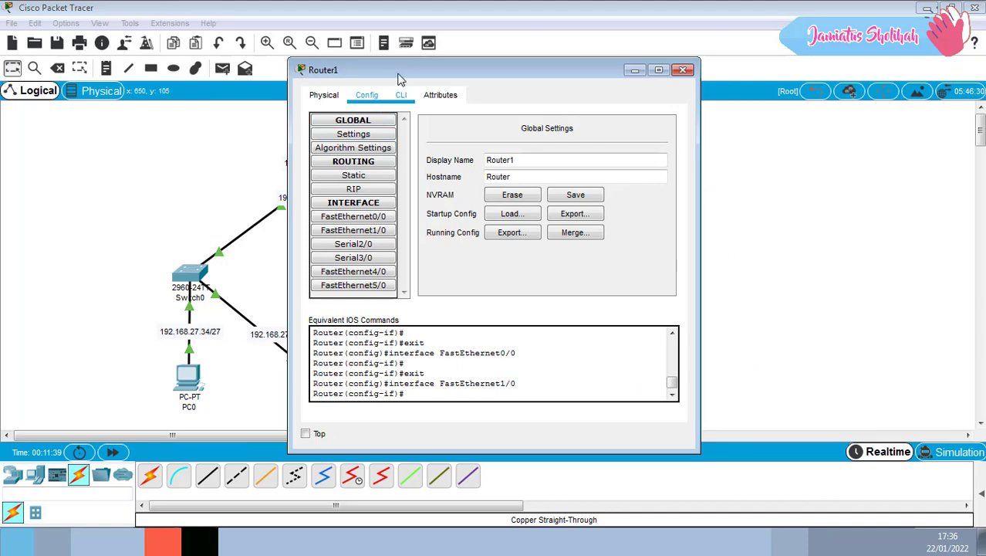
drag(415, 73, 643, 81)
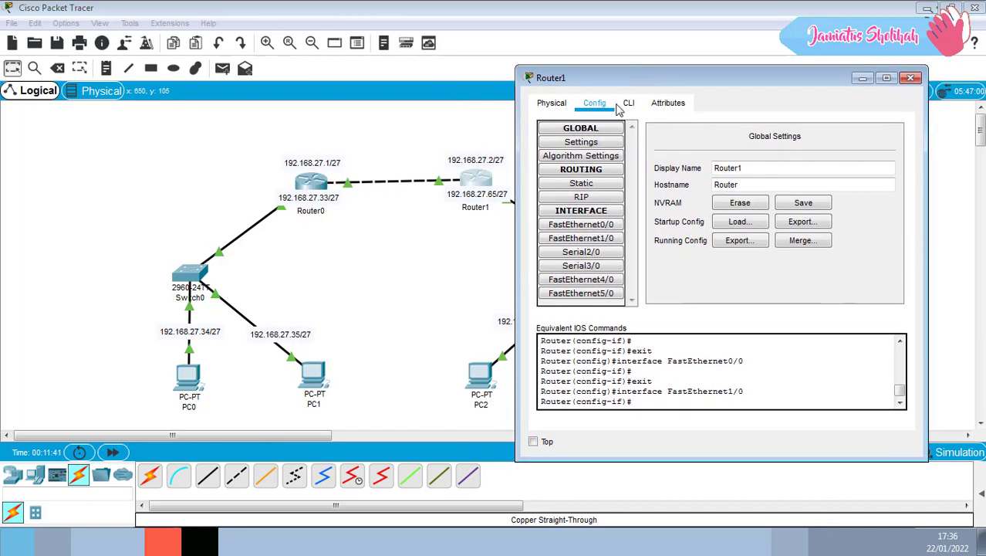
click(630, 104)
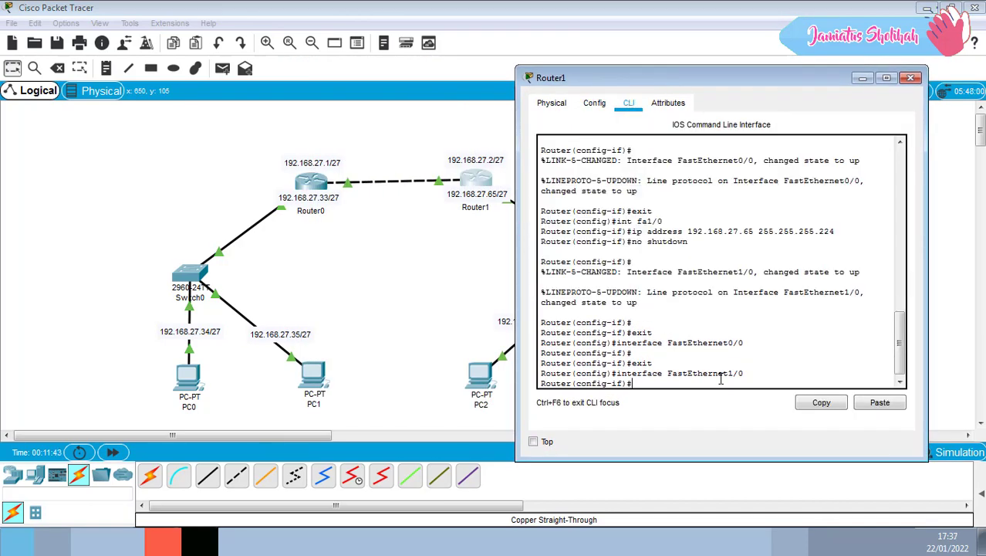
text(exit)
key(Return)
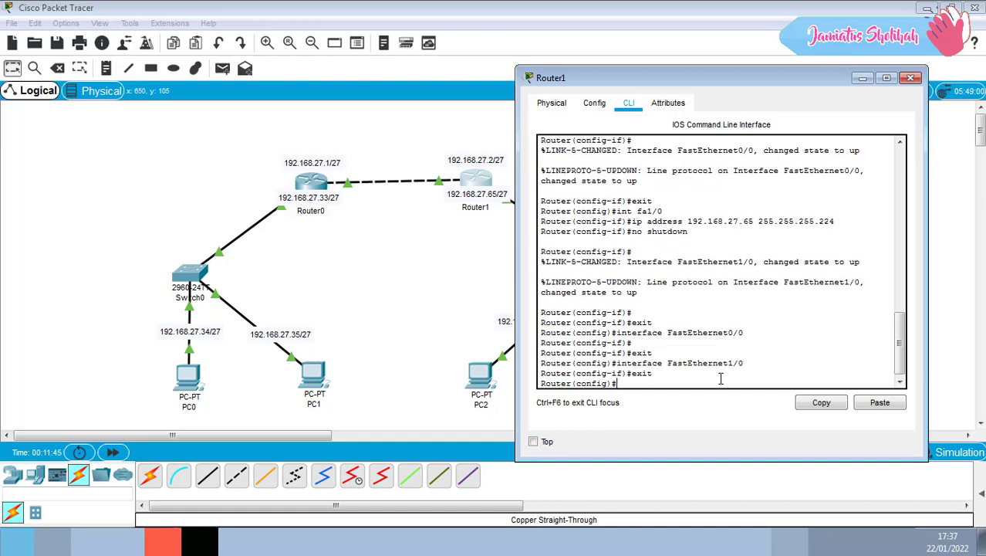
text(router rip)
key(Return)
Step: Add networks 192.168.27.0 and 192.168.27.32 to Router1's RIP configuration, and exit RIP mode
text(netw)
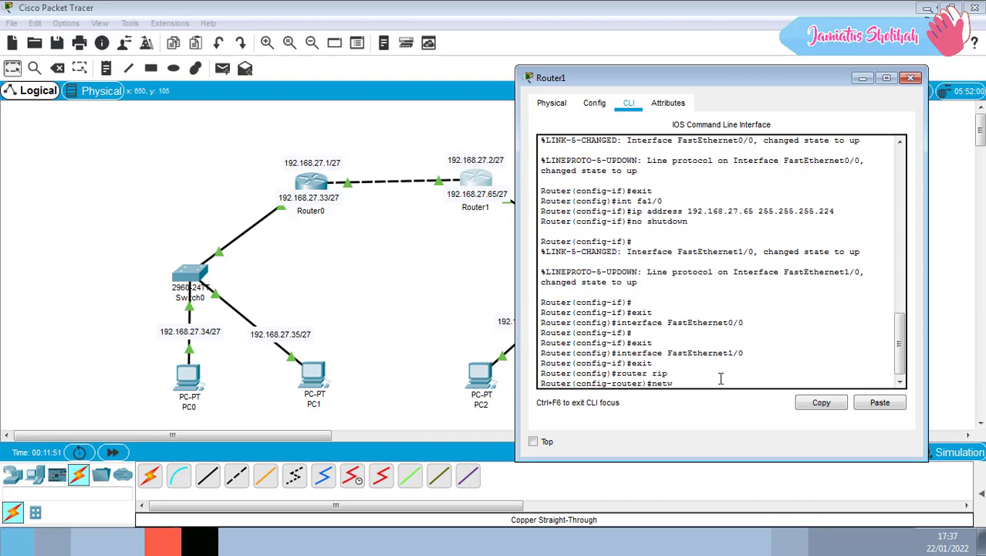
text(ork 192.168.27.0)
key(Return)
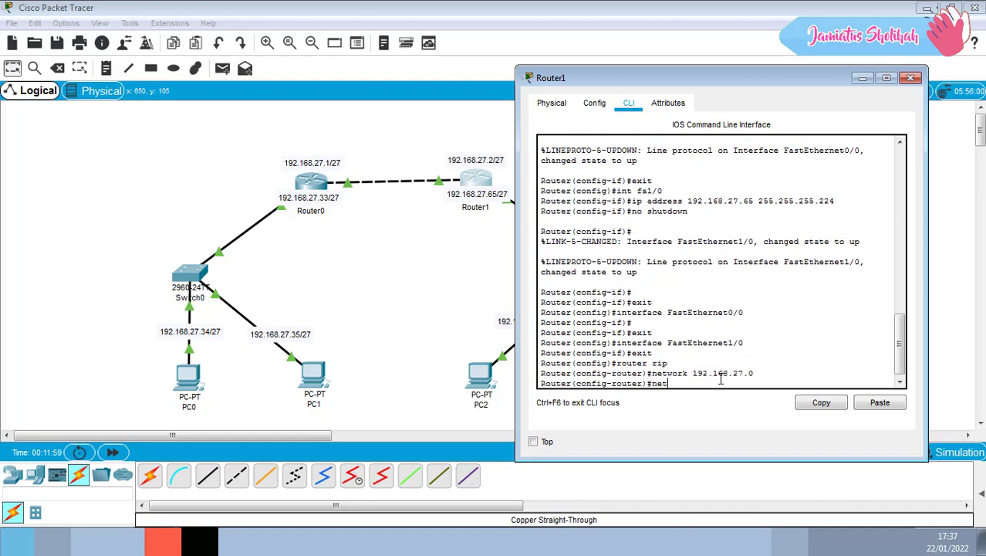
text(network 192.168)
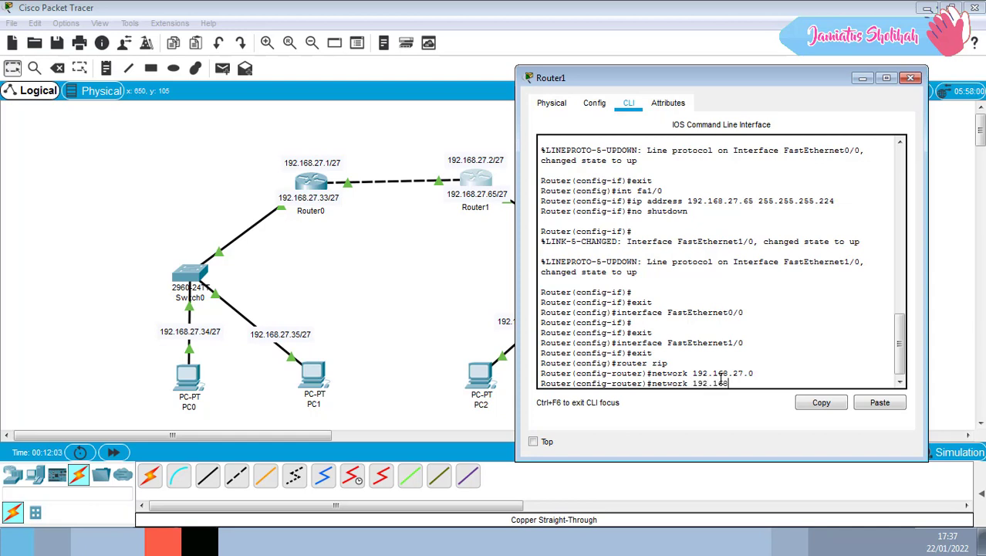
text(.27.32)
key(Return)
text(exit)
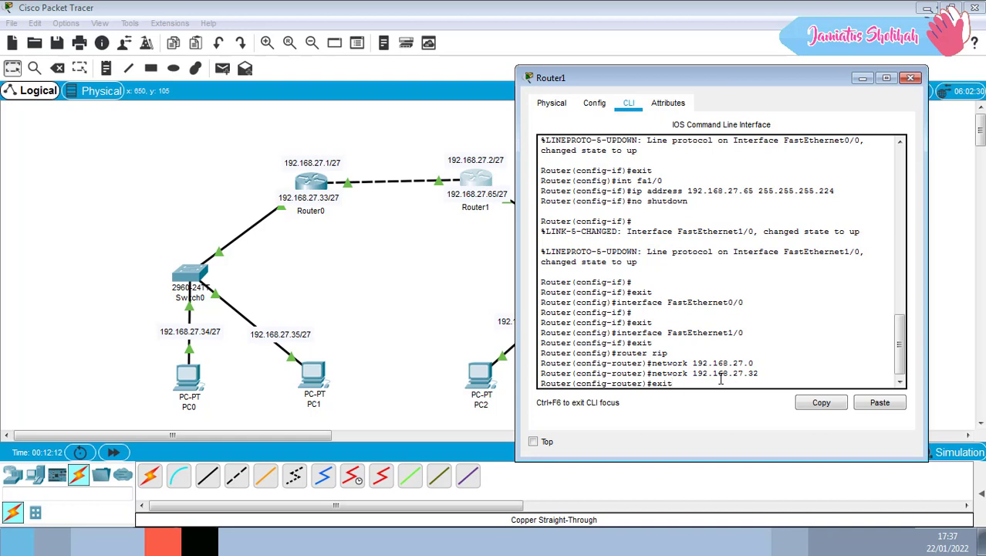
key(Return)
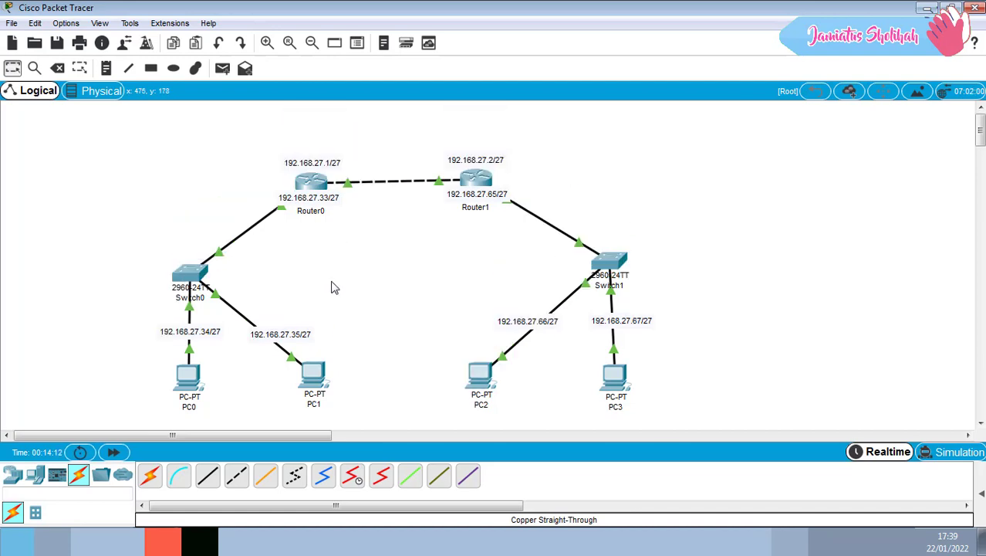
Step: Show the PDU list and send a simple PDU from Router0 to Router1
click(982, 491)
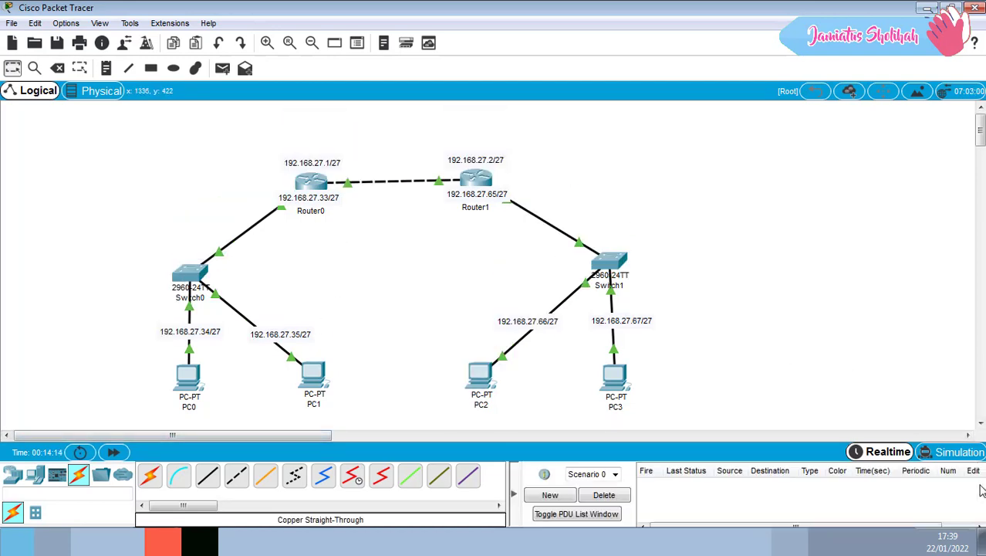
click(224, 72)
click(312, 181)
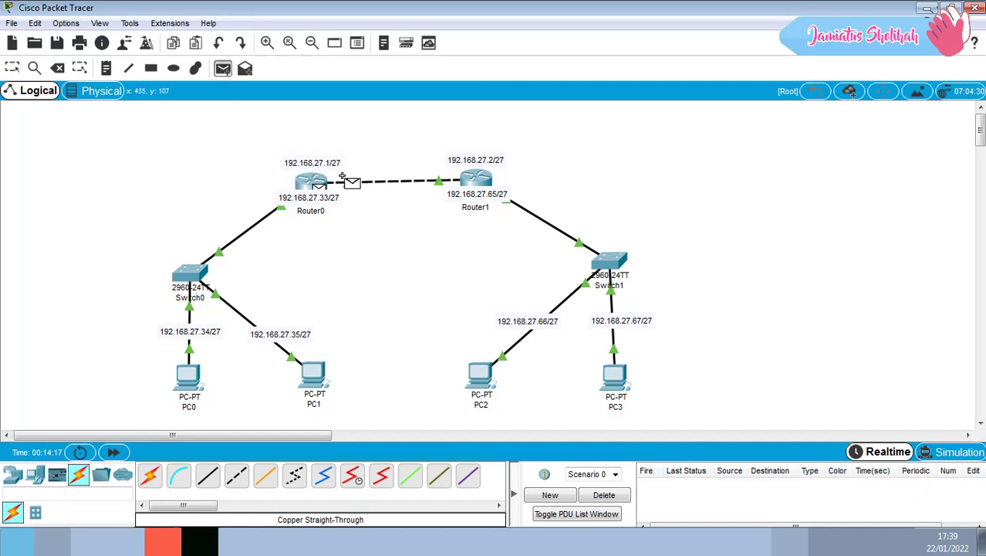
click(487, 176)
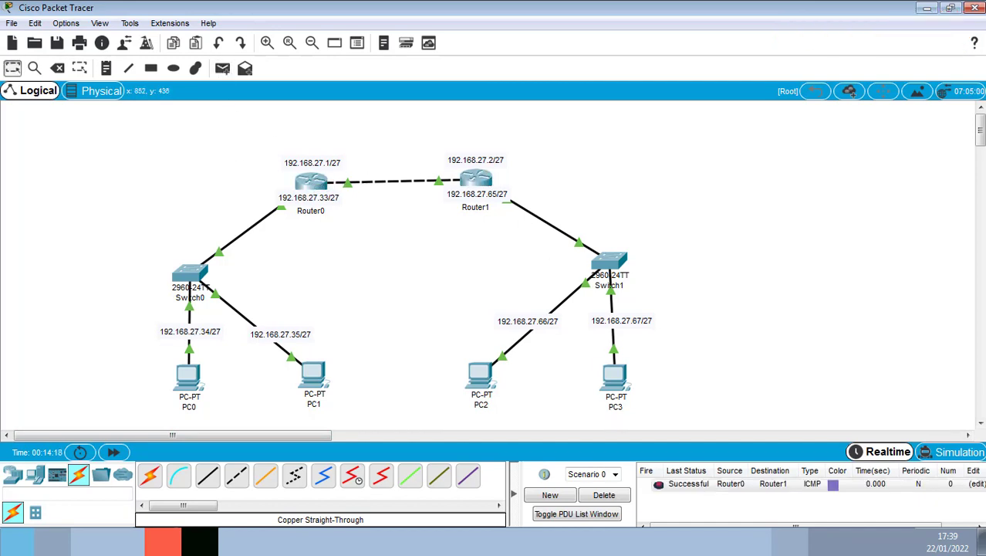
Step: Send simple PDUs from PC0 to PC1 and from PC2 to PC3
click(229, 70)
click(189, 377)
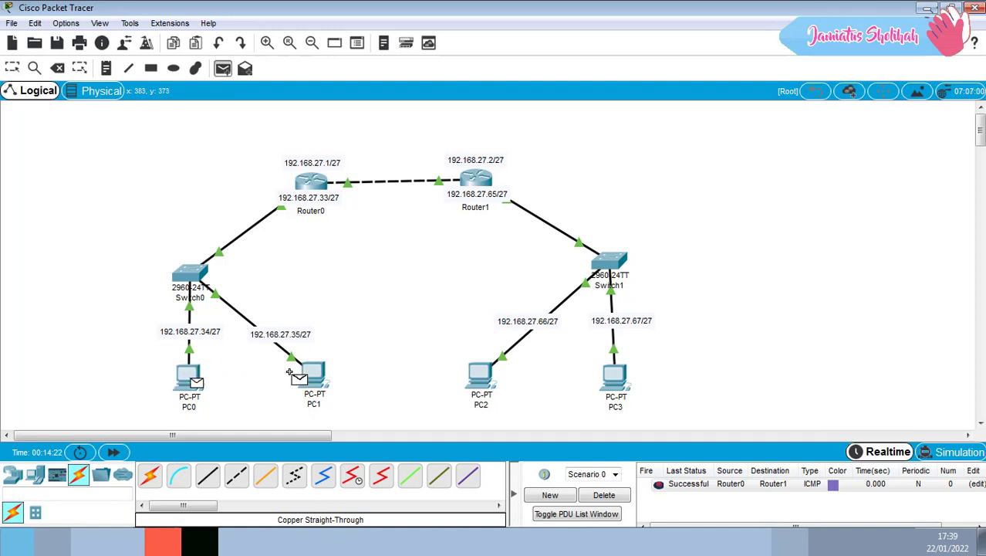
click(312, 375)
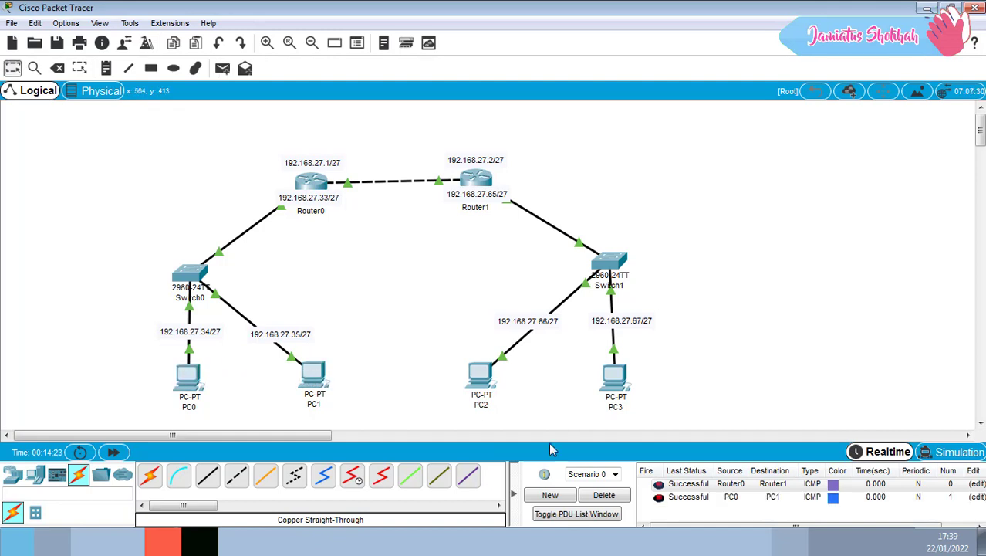
click(223, 68)
click(480, 376)
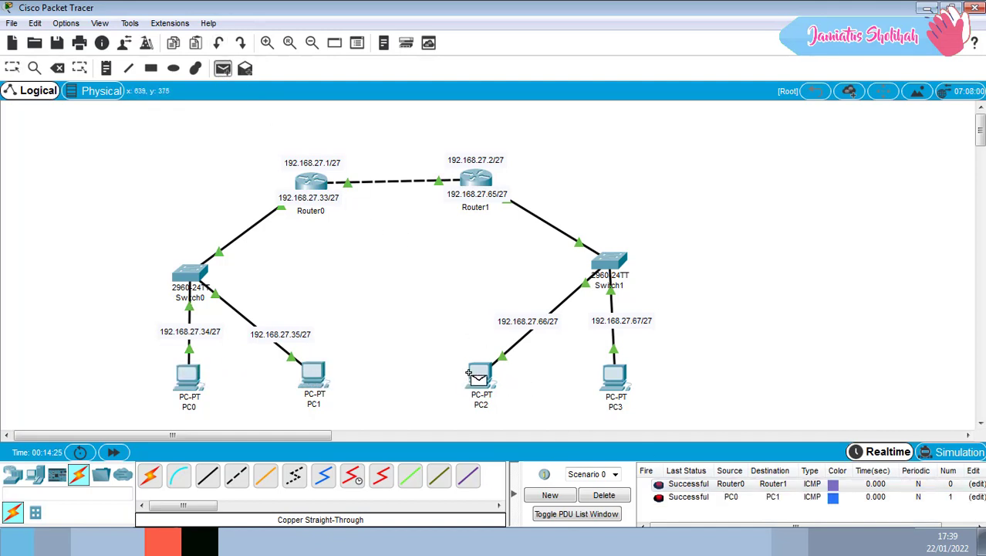
click(615, 377)
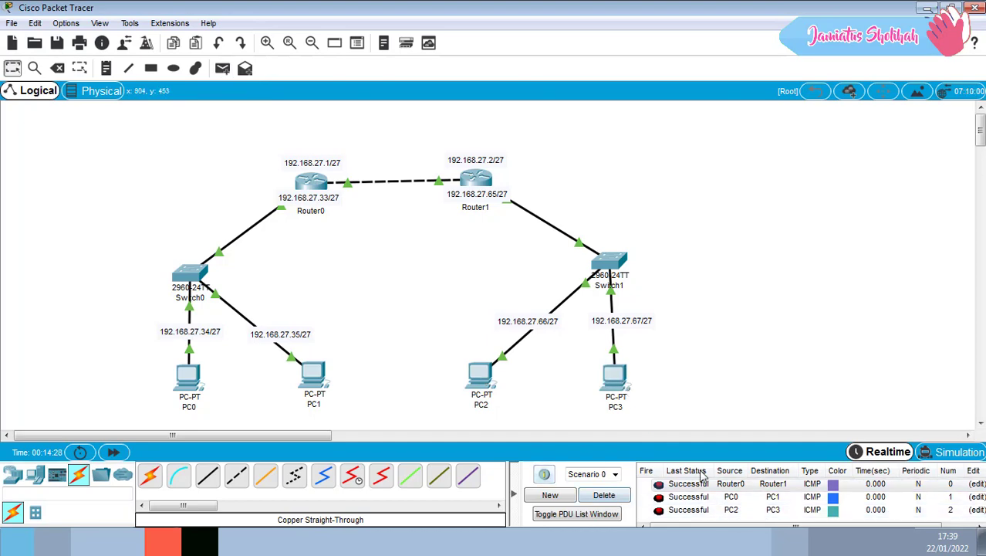
Step: Show the PDU list in its own window and place it clear of the network topology
click(611, 514)
drag(945, 291, 910, 18)
drag(477, 62, 643, 62)
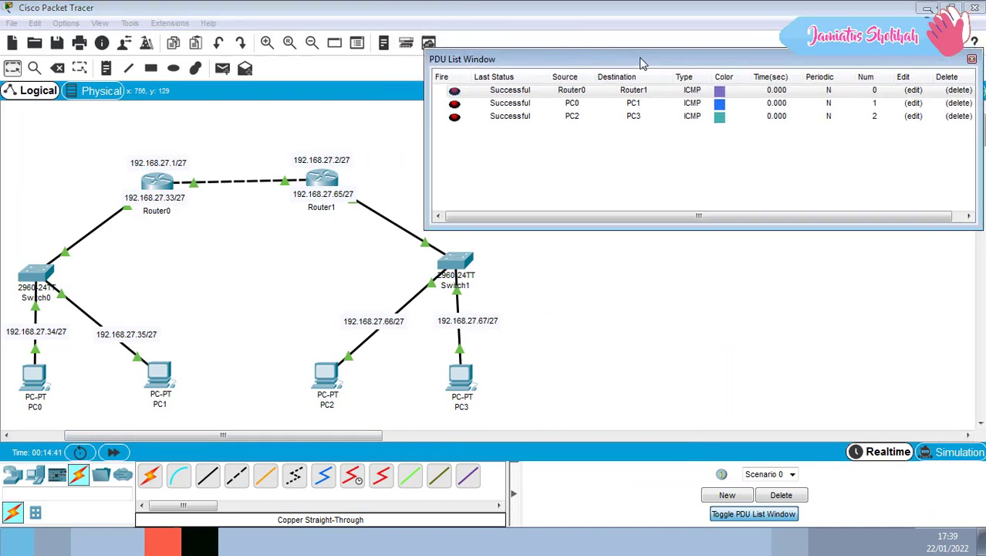
Step: Send simple PDUs from PC0 to PC2 and from PC0 to PC3 to test routing between the networks
click(222, 67)
click(35, 376)
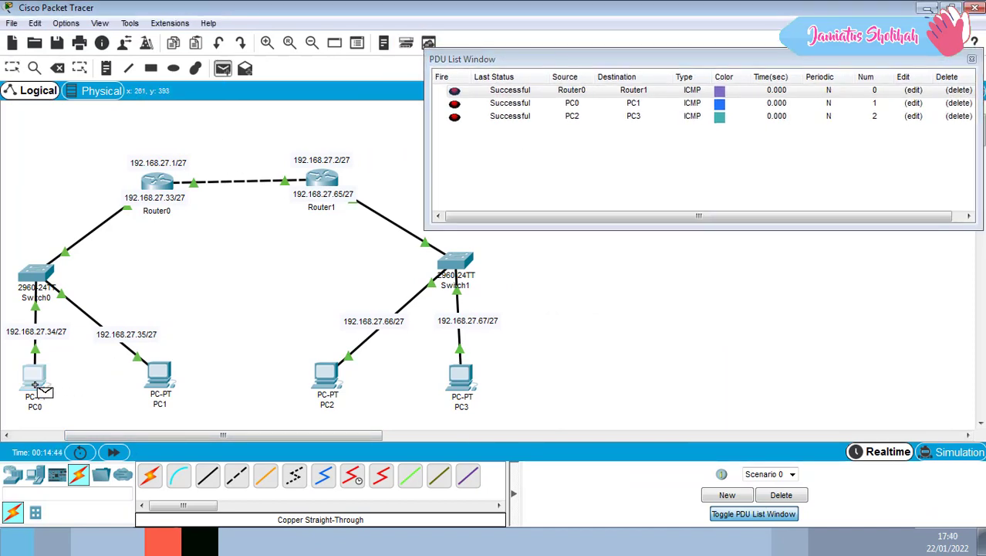
click(327, 373)
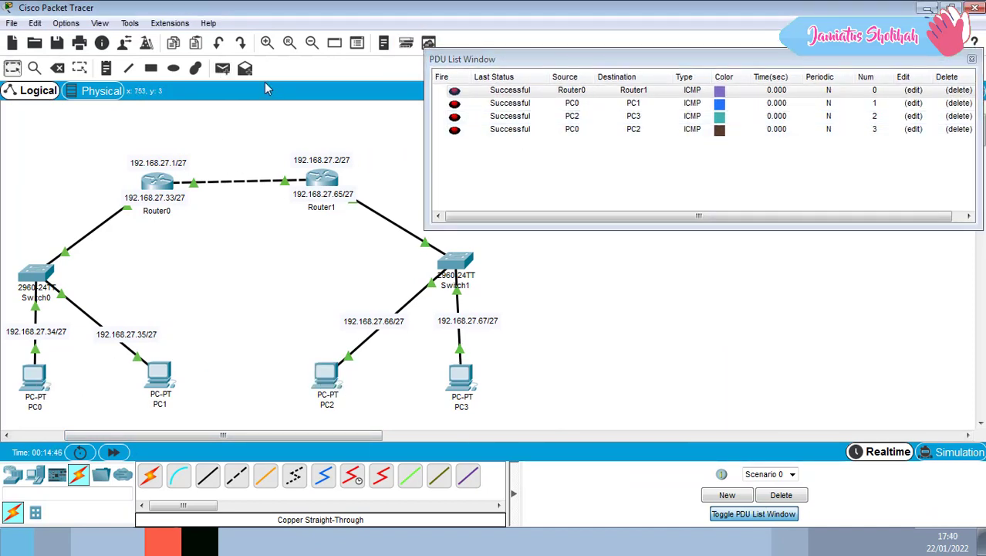
click(222, 71)
click(36, 378)
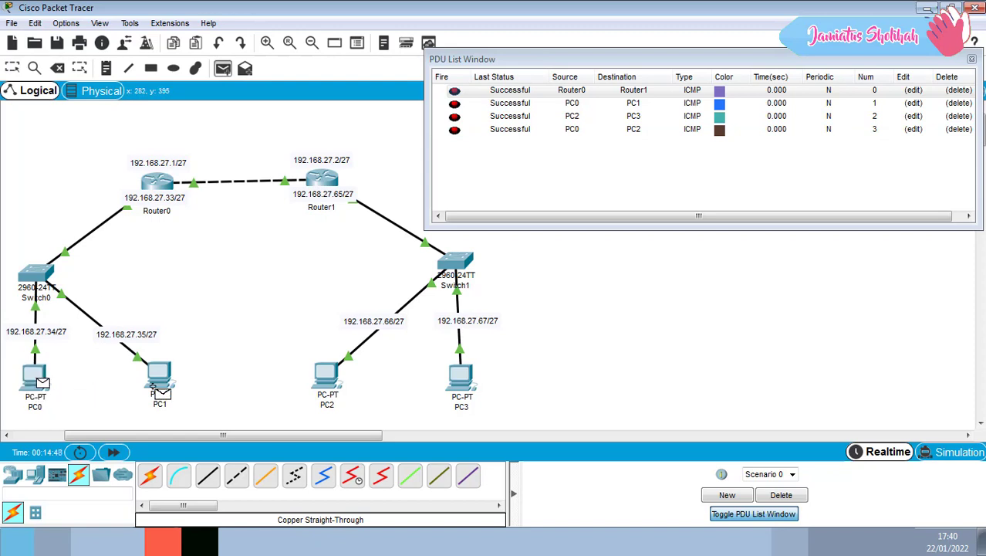
click(461, 378)
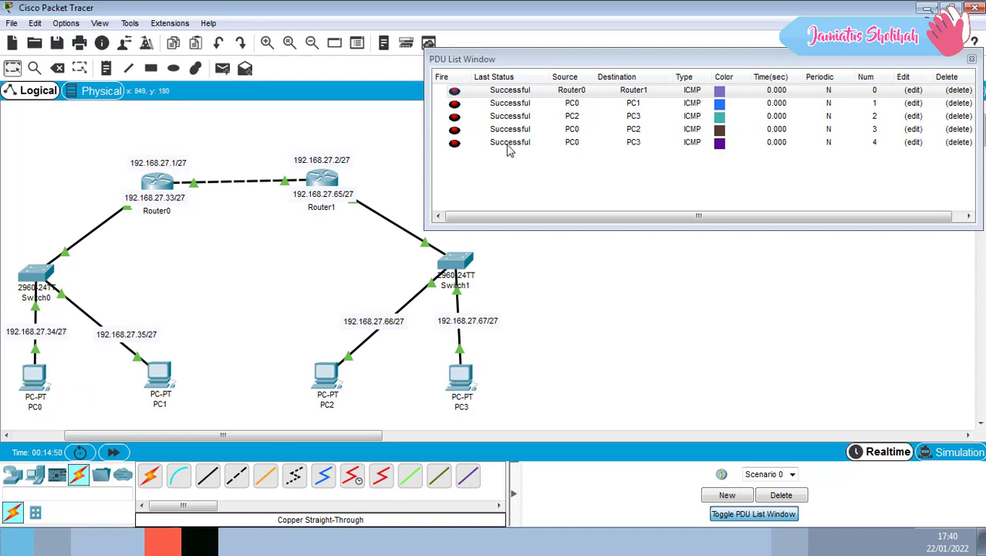
Step: Send simple PDUs from PC1 to PC3 and from PC1 to PC2
click(222, 68)
click(161, 380)
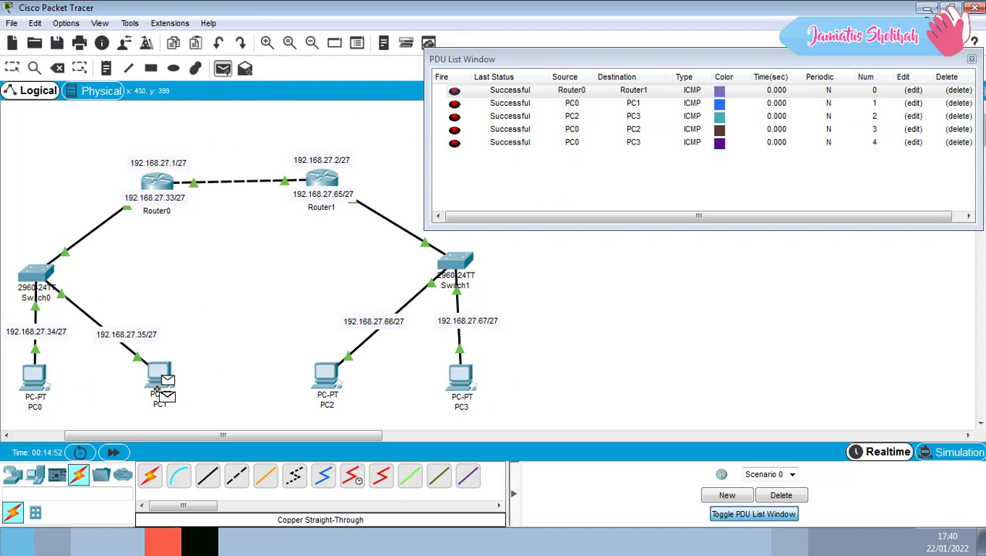
click(462, 378)
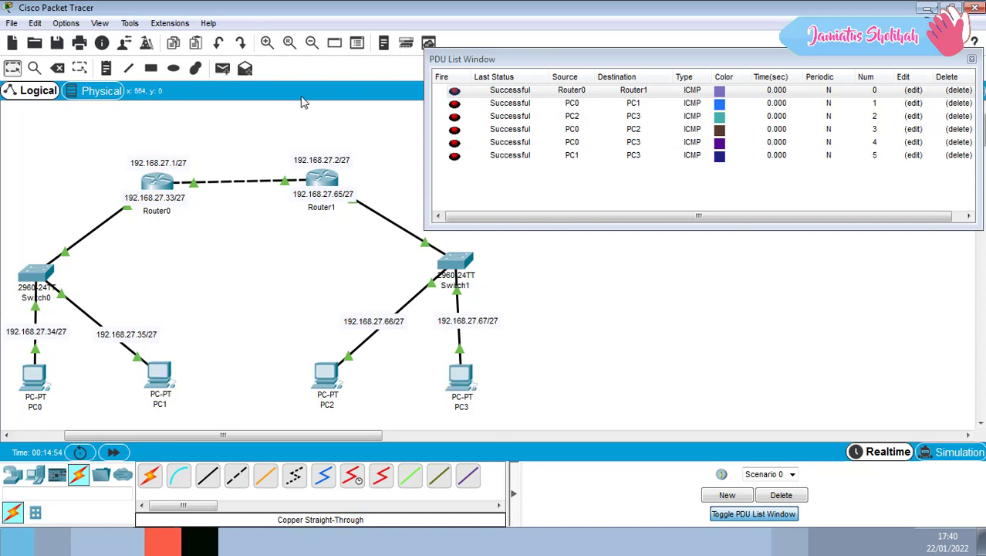
click(223, 68)
click(161, 380)
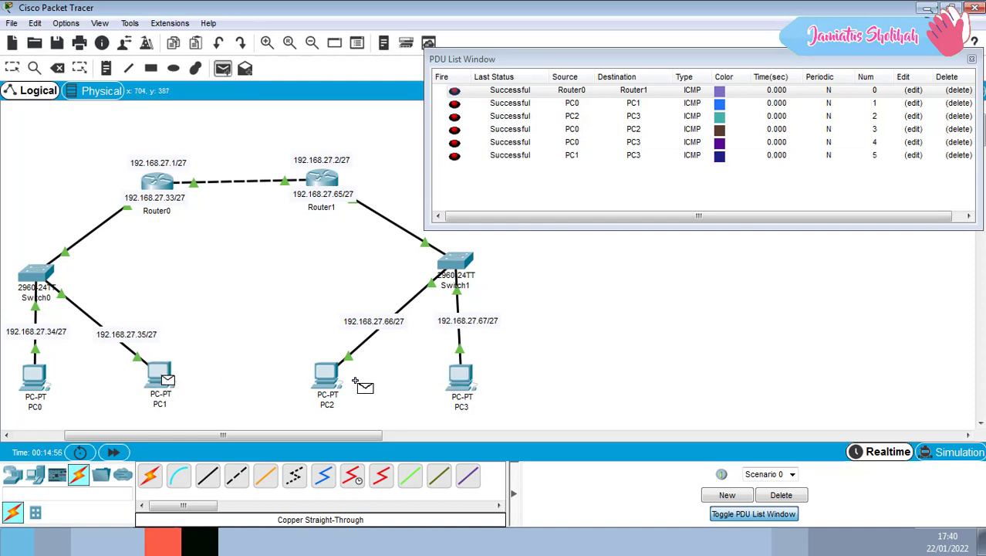
click(324, 385)
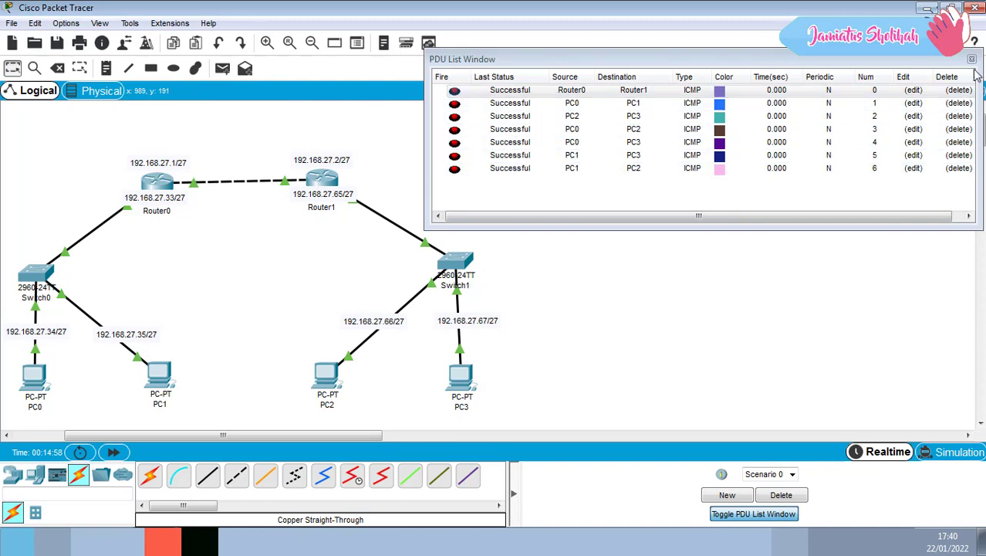
Step: Close the PDU list window and collapse the scenario area
click(973, 60)
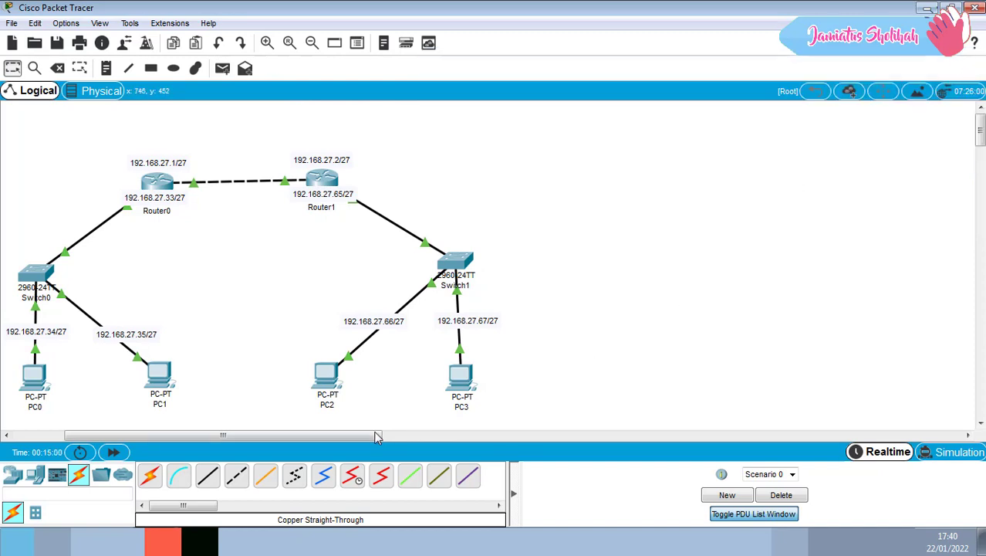
drag(377, 437, 307, 441)
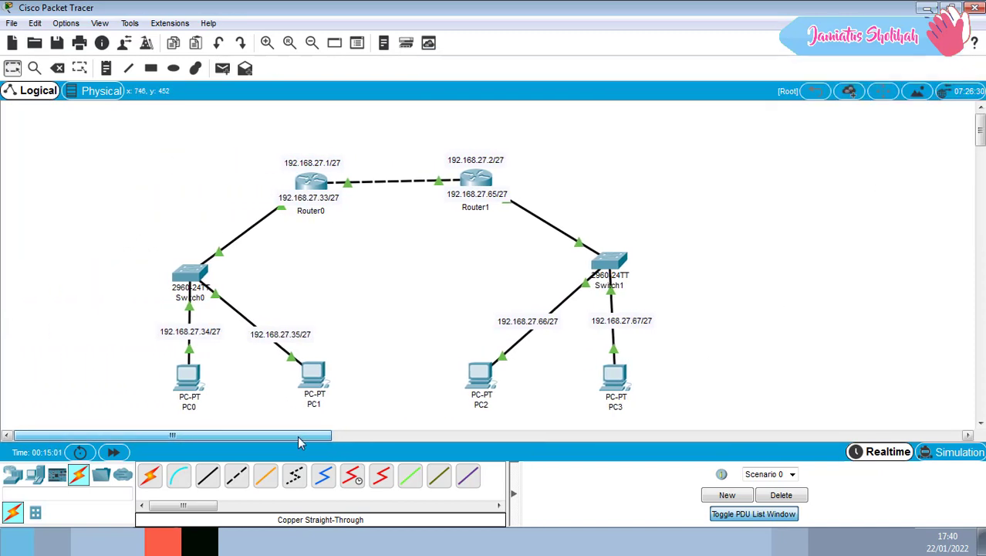
click(517, 510)
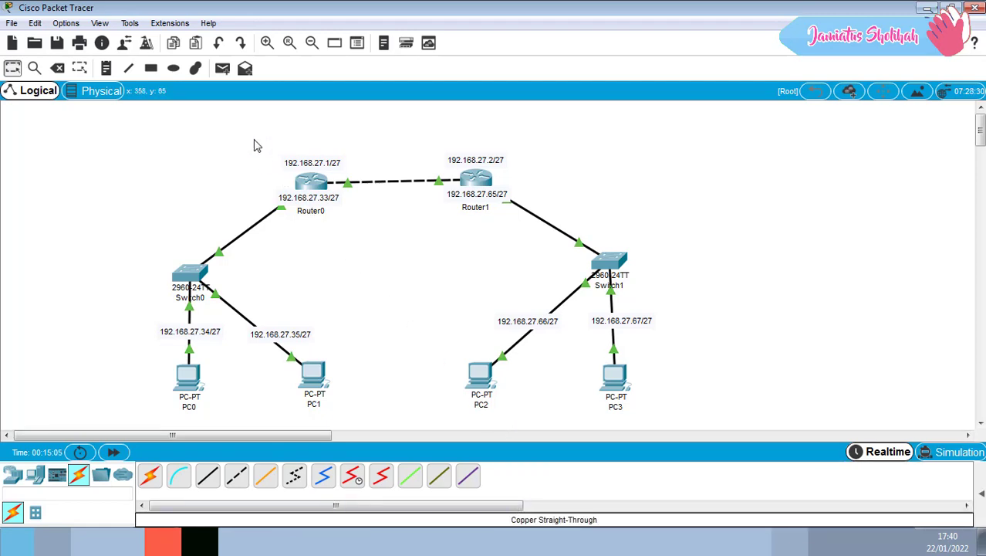
Step: Open PC0's Command Prompt, narrow its window and place it clear of the network topology
click(190, 380)
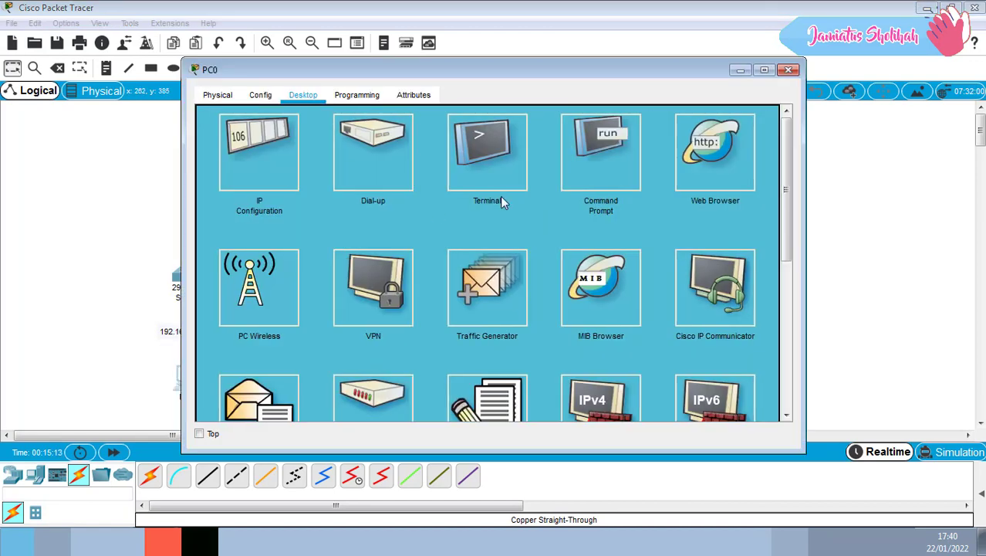
click(602, 165)
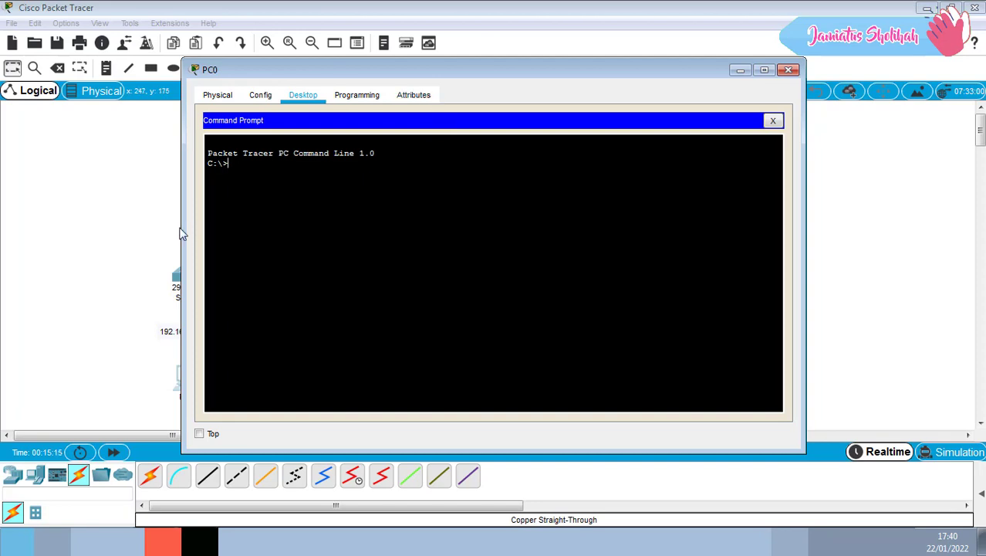
drag(182, 233, 475, 227)
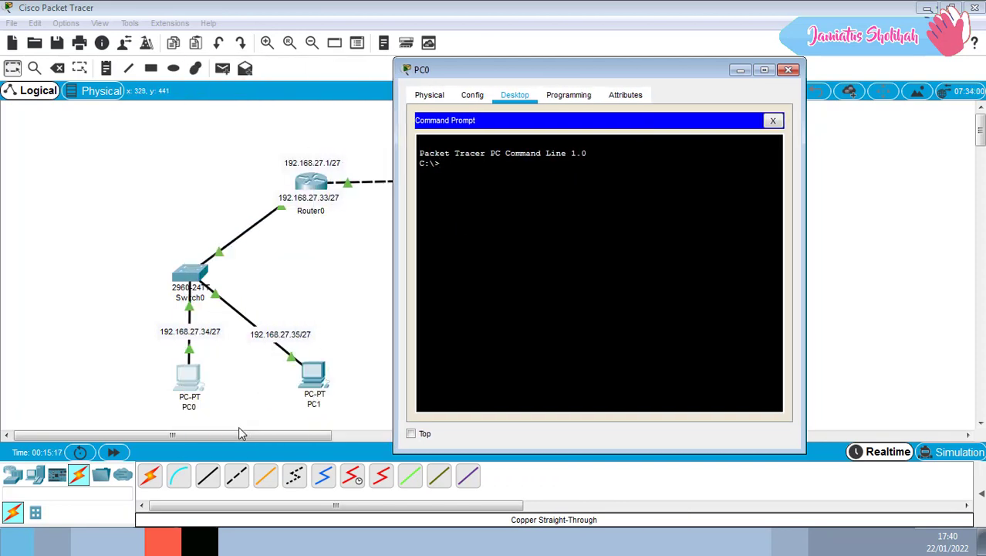
click(247, 444)
drag(248, 443, 293, 437)
mouse_move(199, 542)
click(220, 507)
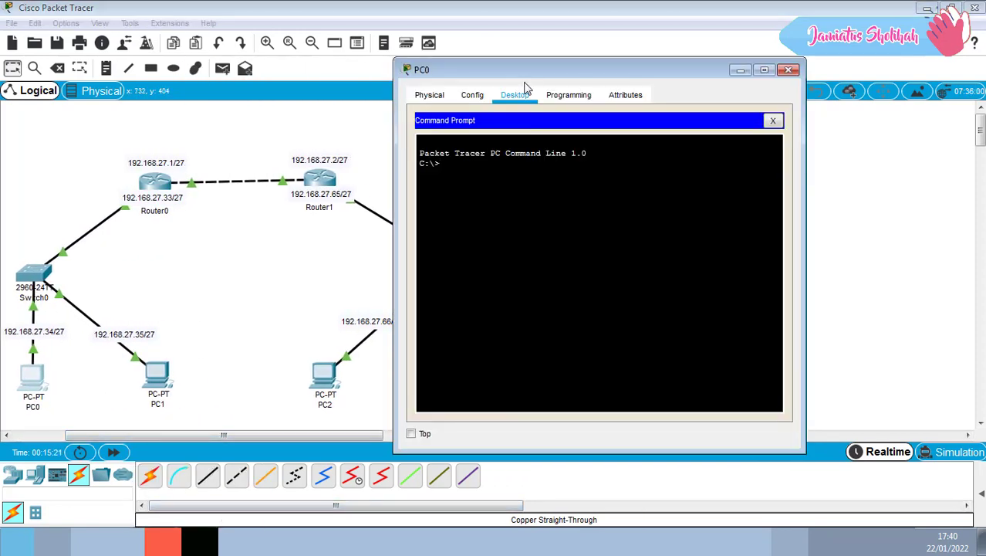
drag(528, 68, 655, 68)
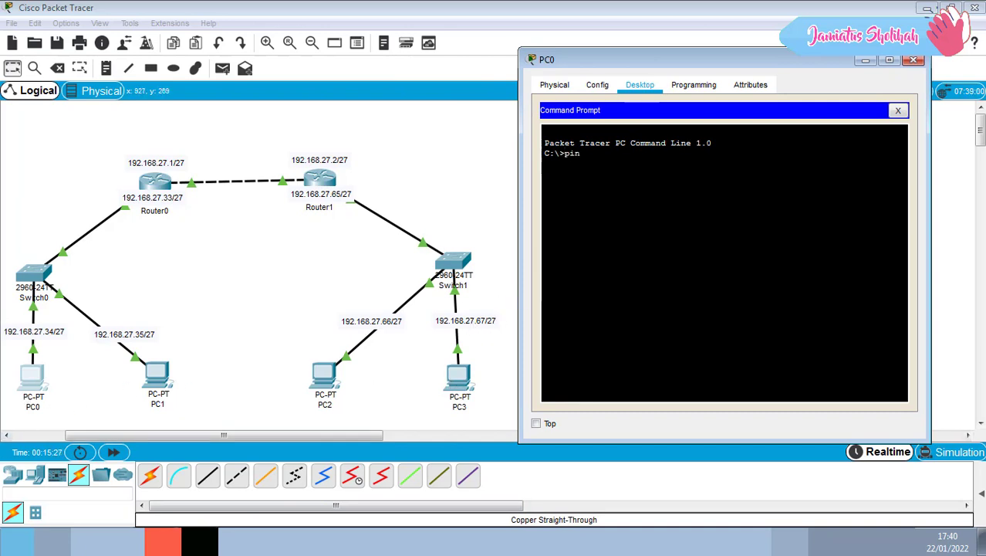
Step: Ping PC3 at 192.168.27.67 from PC0's Command Prompt and close PC0's window
text(92.168.27.67)
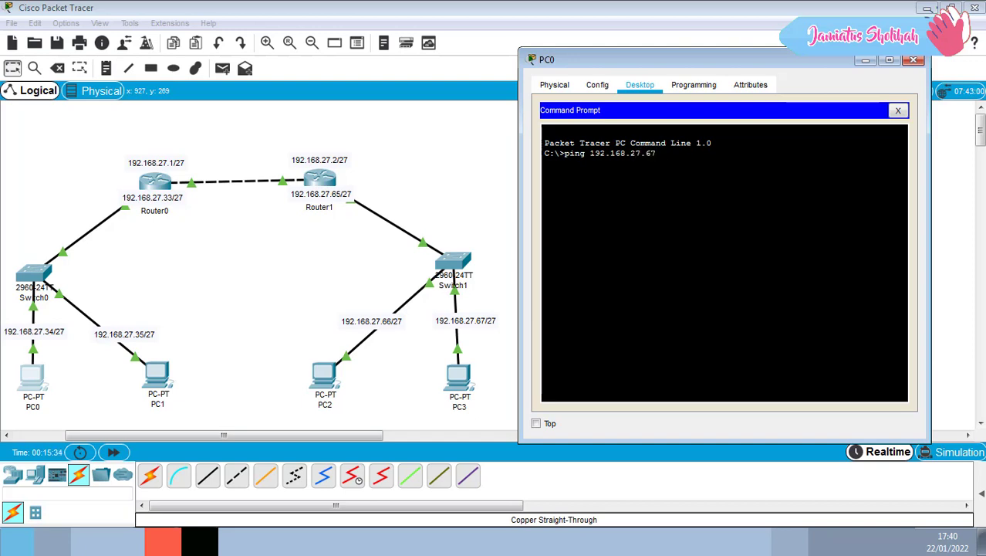
key(Return)
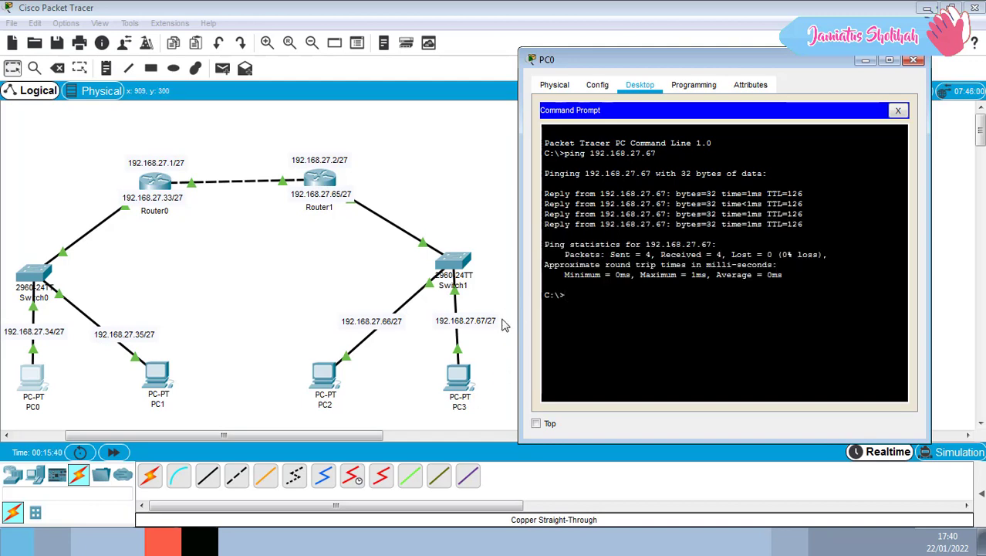
click(914, 60)
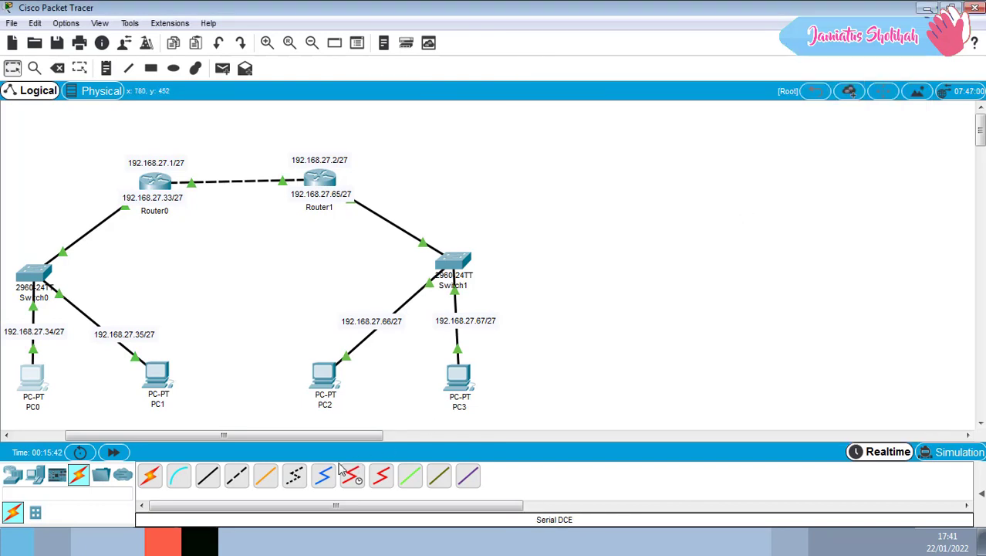
drag(324, 440, 216, 440)
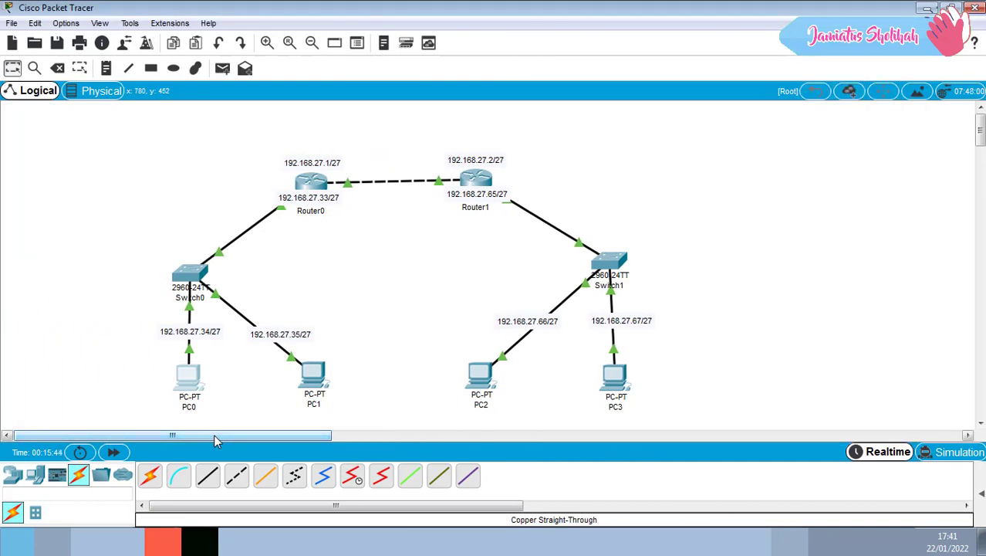